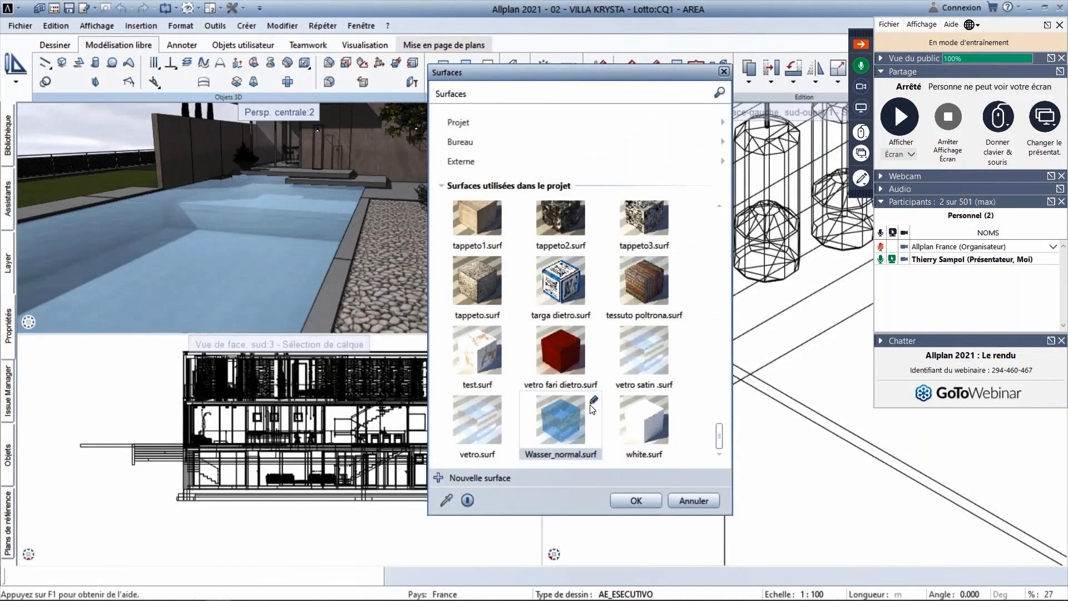
Open the Wasser_normal.surf surface for modification and switch its preview to a sphere
right_click(593, 401)
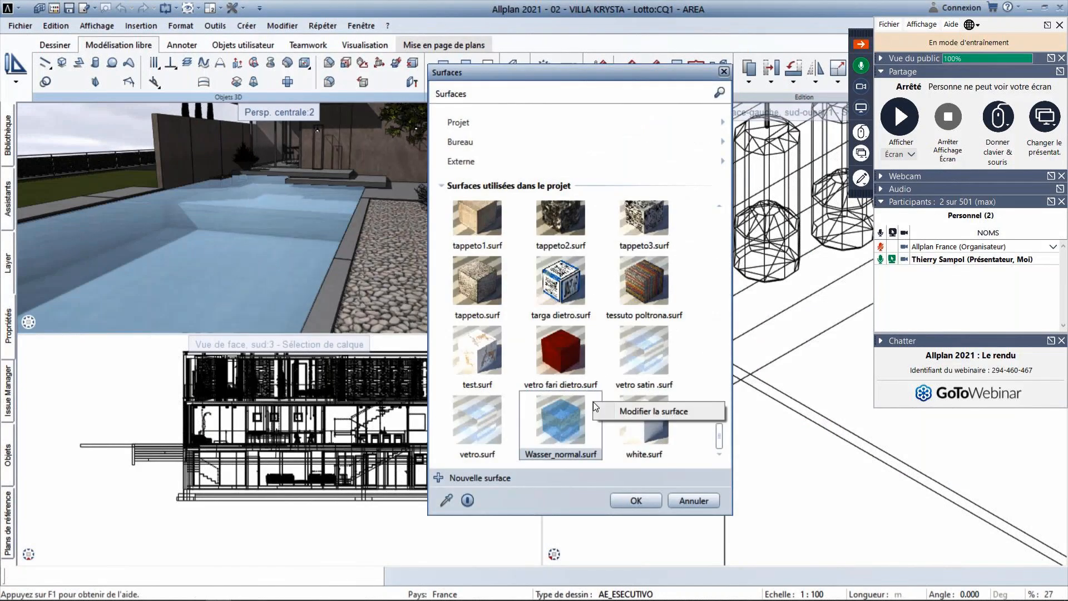
click(634, 412)
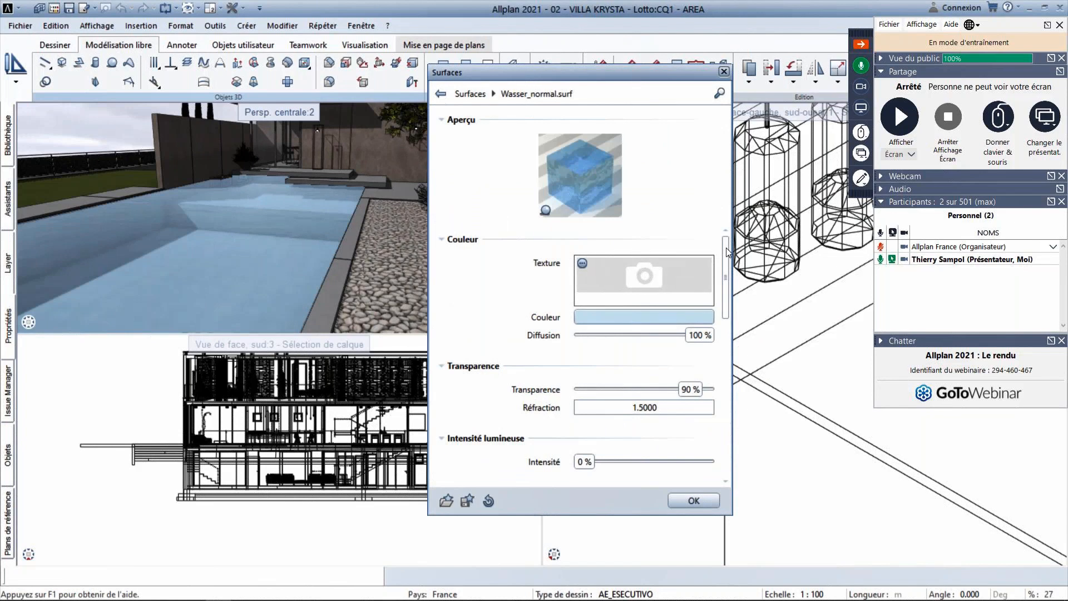
mouse_move(728, 249)
mouse_down()
mouse_move(729, 369)
mouse_move(731, 242)
mouse_move(747, 376)
mouse_move(744, 242)
mouse_up()
click(547, 206)
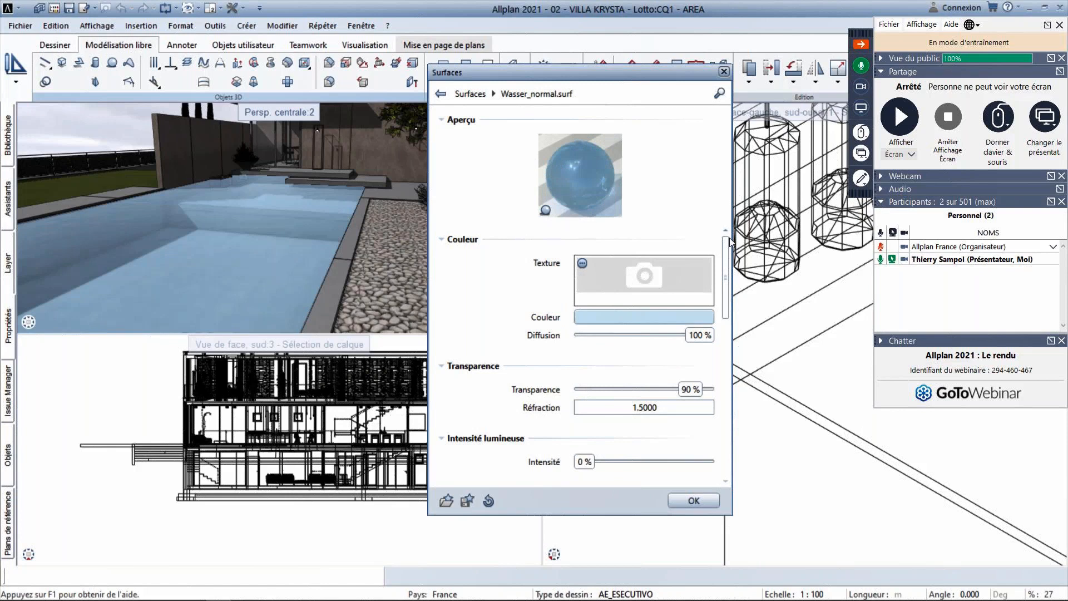
Return the preview to a cube and examine the water surface's colour, diffusion, transparency and refraction settings
scroll(668, 261, down, 1)
click(600, 257)
scroll(729, 281, down, 2)
drag(728, 281, 729, 291)
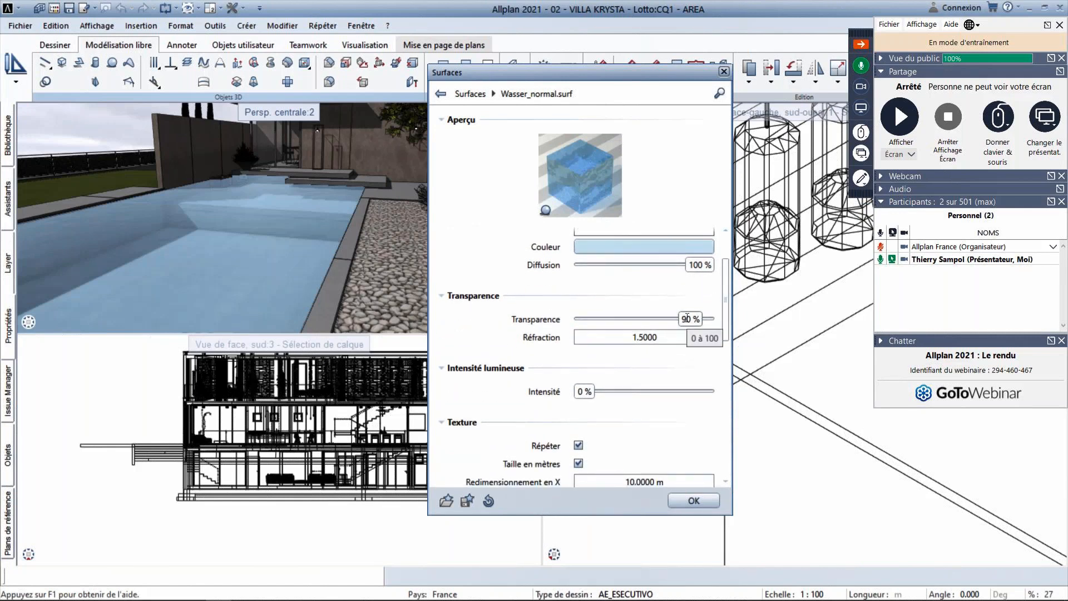
key(ctrl)
key(ctrl)
key(ctrl)
drag(724, 331, 725, 359)
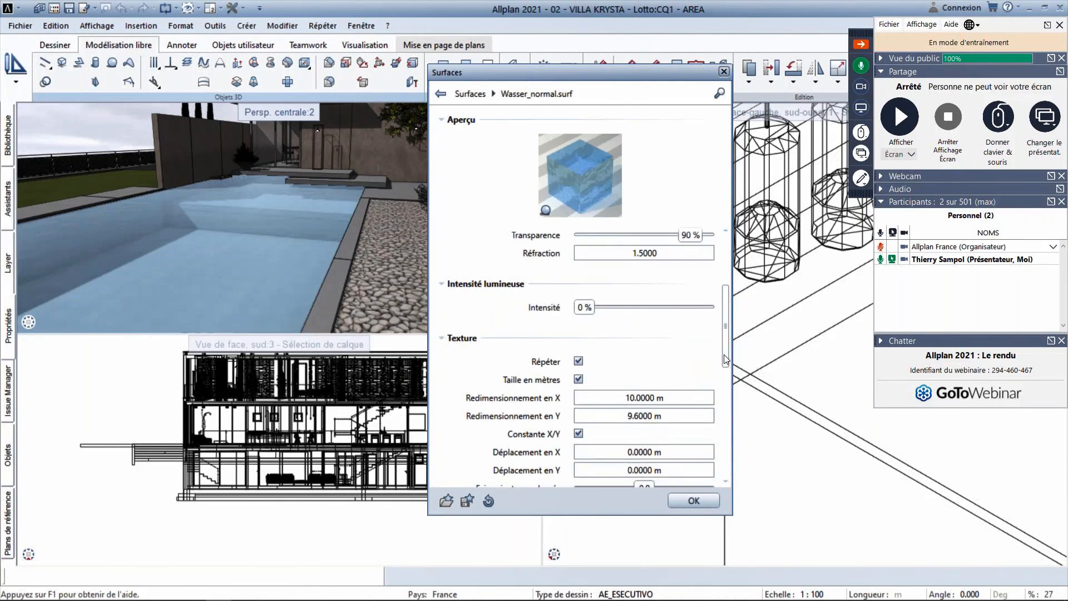
Try luminous intensities of 100 % and 200 % on the water surface, and reset the value to 0 %
drag(586, 310, 708, 312)
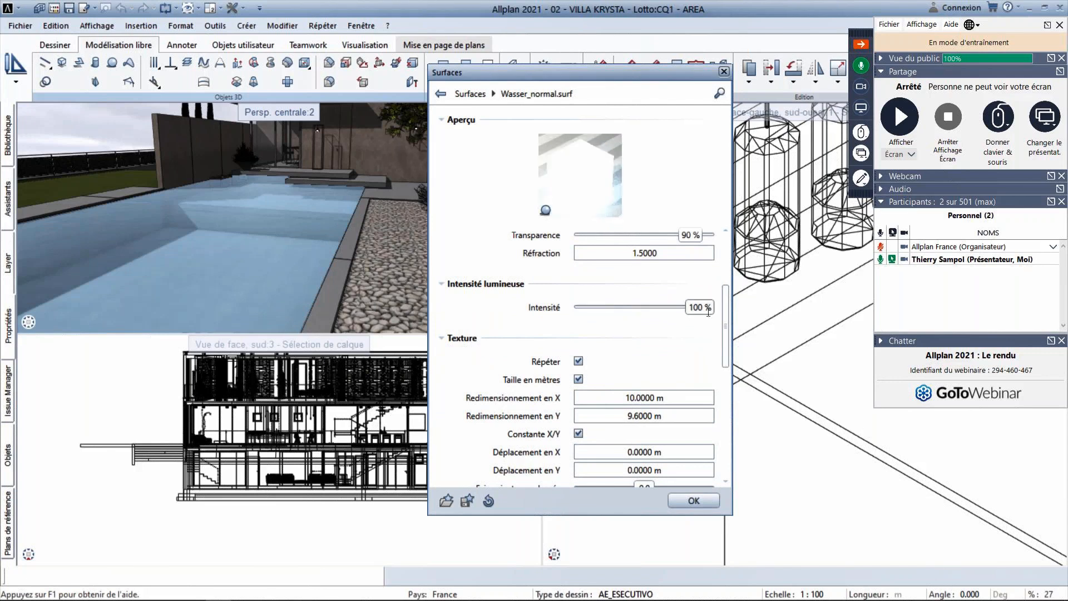
double_click(704, 309)
text(200)
key(Return)
double_click(704, 306)
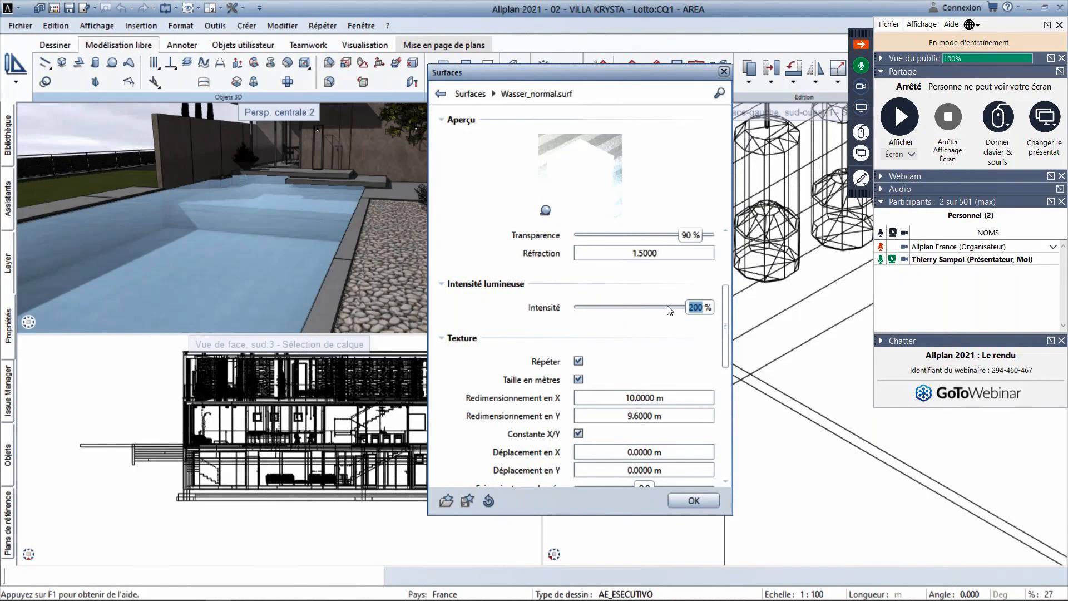
text(0)
key(Return)
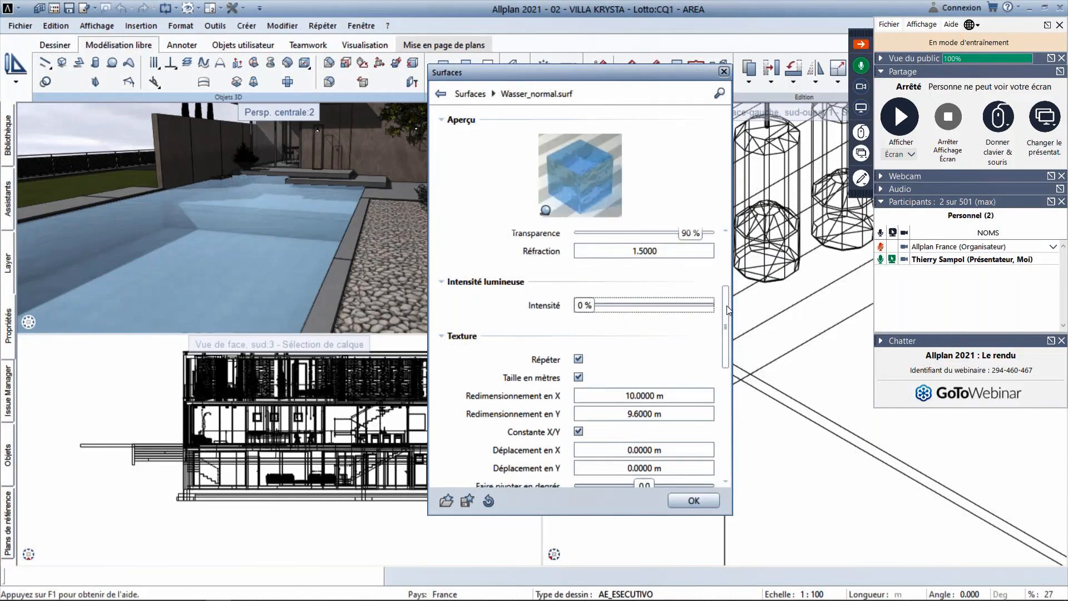
Try a relief intensity of 58 % with the mar_11.tif texture and restore it to 3 %
drag(726, 306, 726, 328)
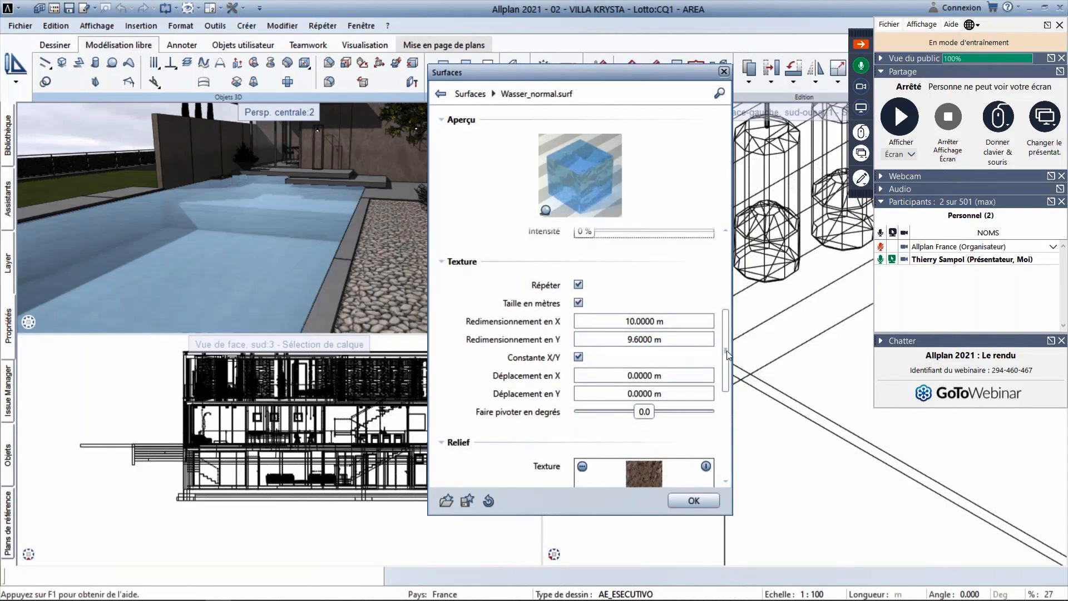
drag(726, 352, 726, 354)
scroll(639, 377, down, 4)
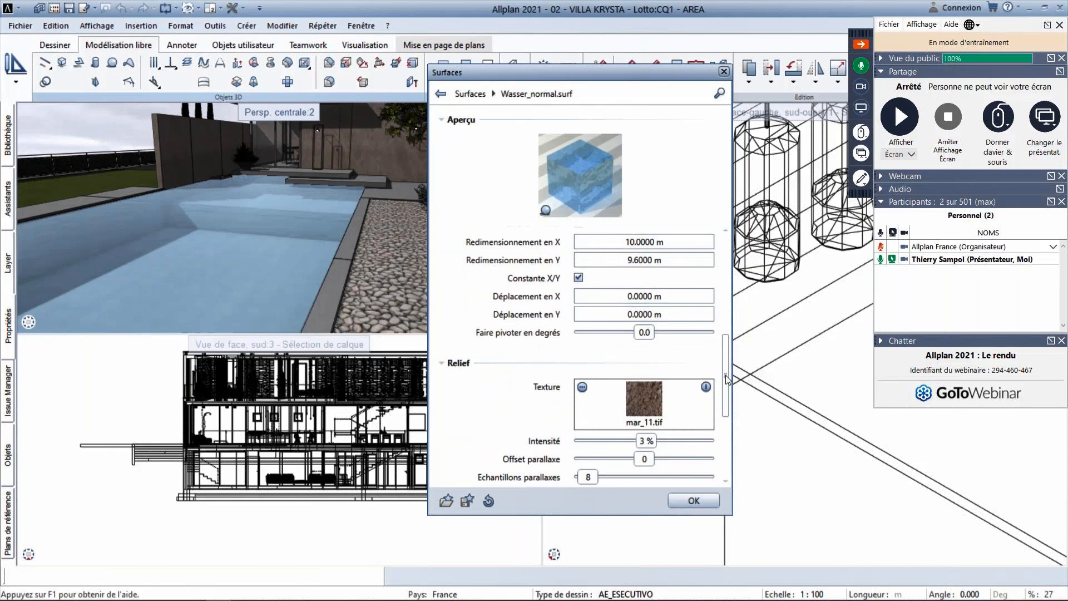
key(ctrl)
key(ctrl)
key(ctrl)
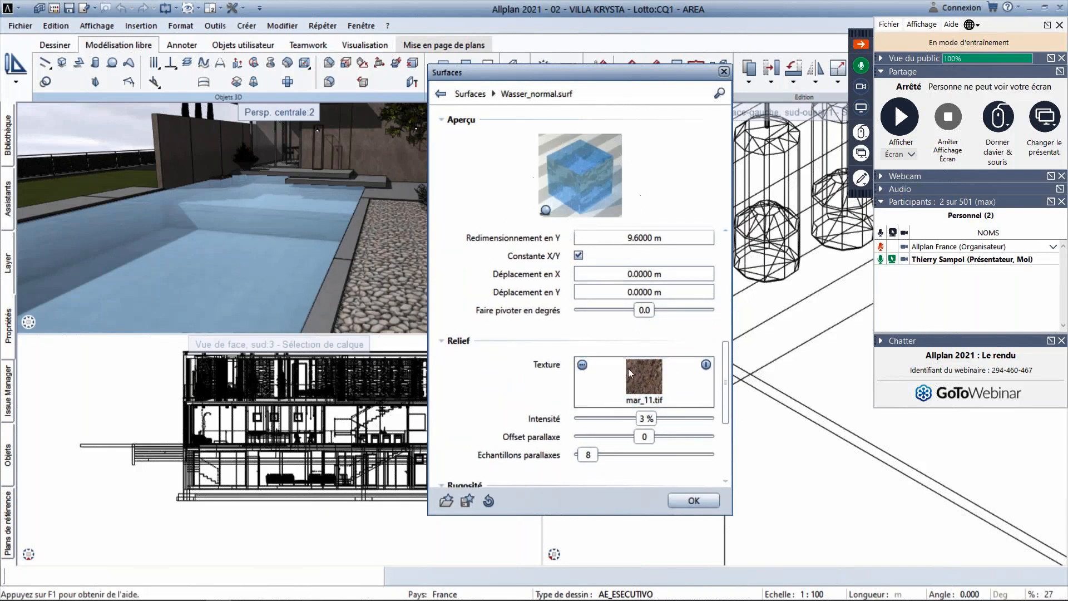
drag(645, 418, 675, 419)
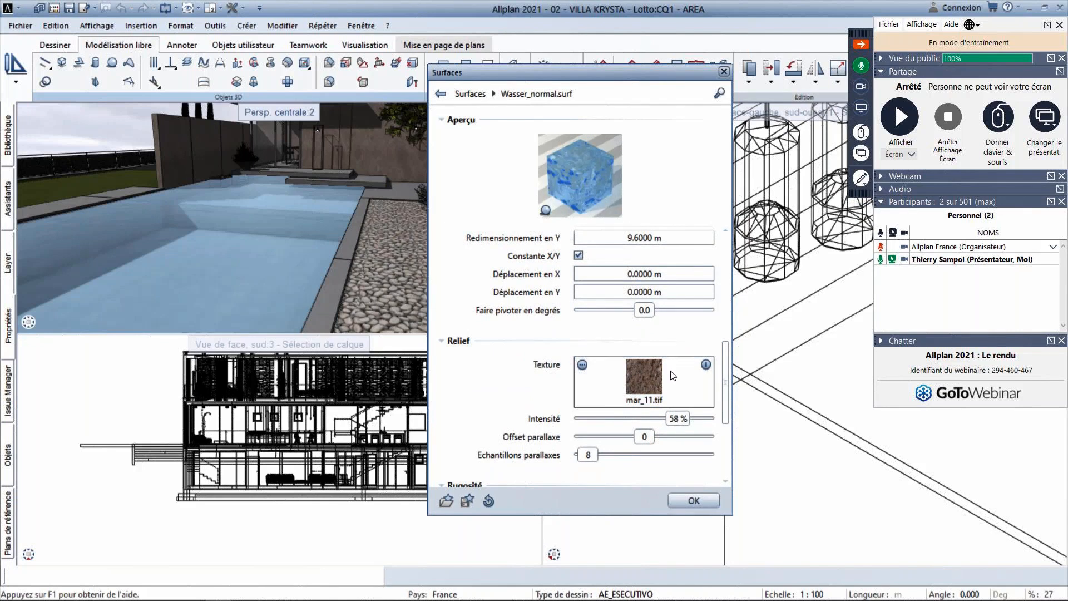
drag(677, 419, 653, 426)
drag(656, 423, 653, 426)
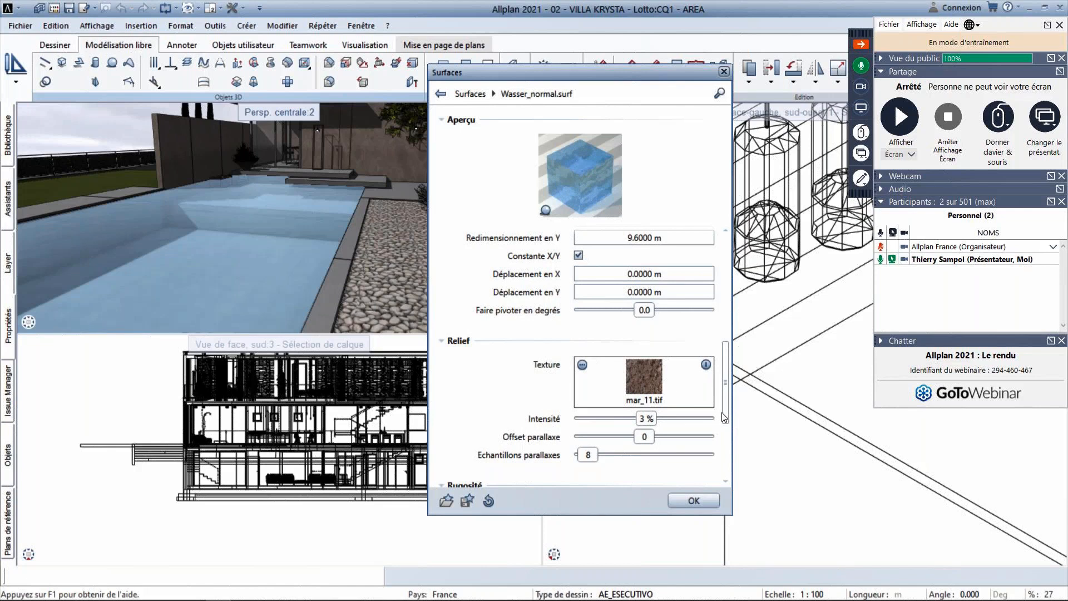
Set the water surface's reflection intensity to 100 % and accept the surface settings
scroll(723, 413, down, 5)
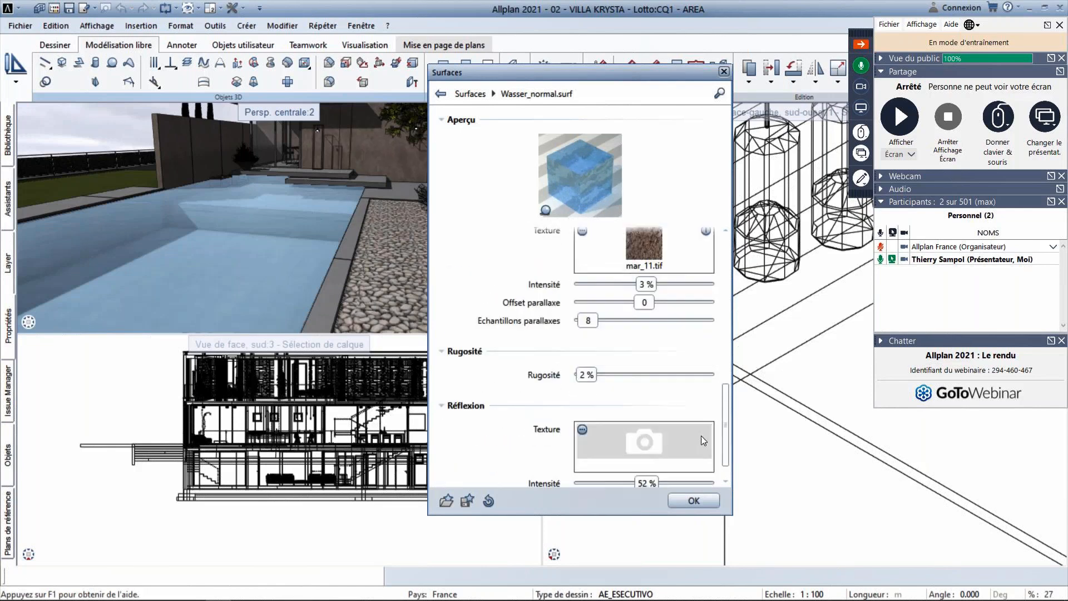
mouse_move(589, 375)
mouse_down()
mouse_move(628, 375)
mouse_move(587, 377)
mouse_up()
scroll(723, 399, down, 2)
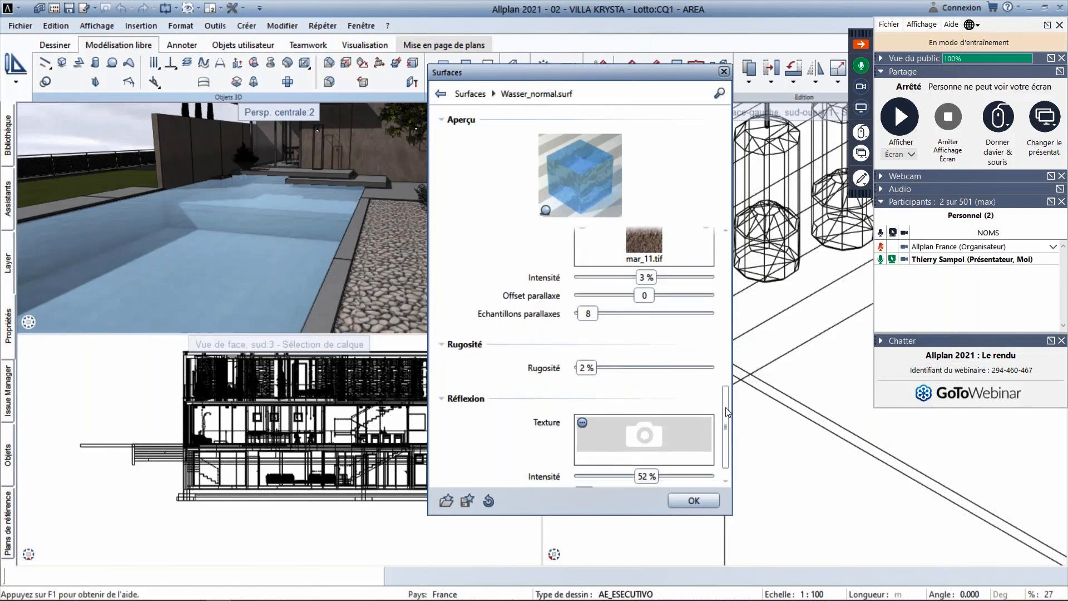
drag(645, 452, 705, 456)
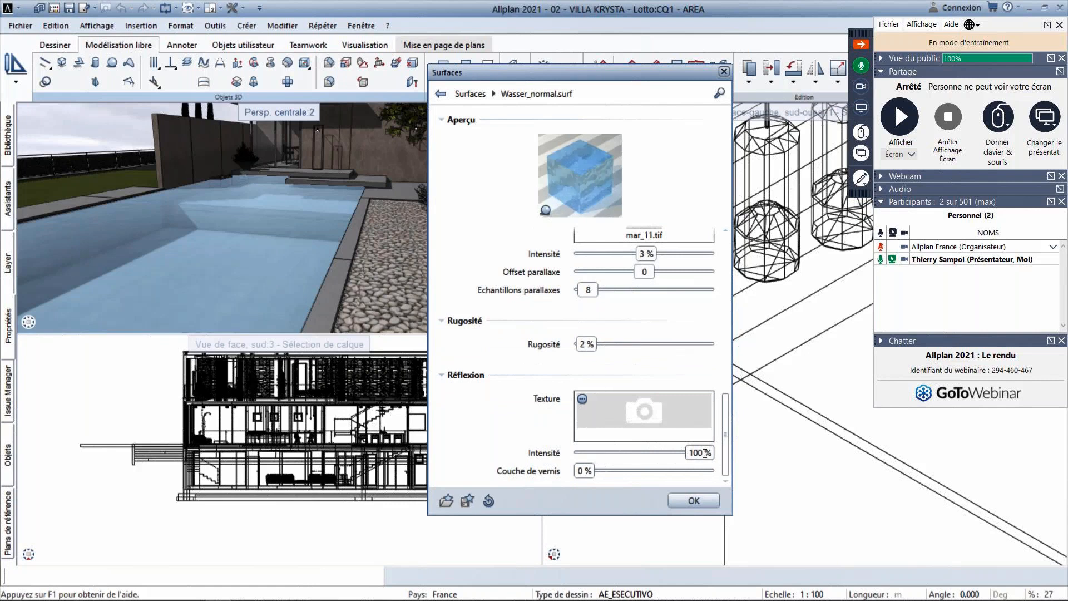
click(688, 503)
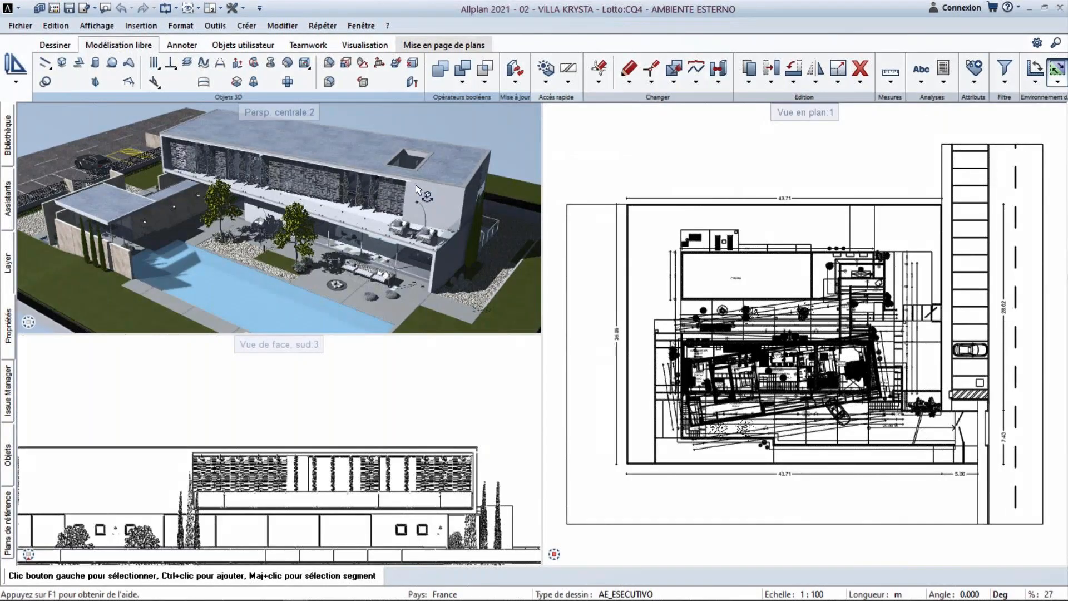
Frame the whole villa and pool from above in the perspective view and save this view as "vue generale"
middle_drag(284, 196, 404, 257)
right_drag(403, 257, 378, 211)
drag(379, 212, 234, 283)
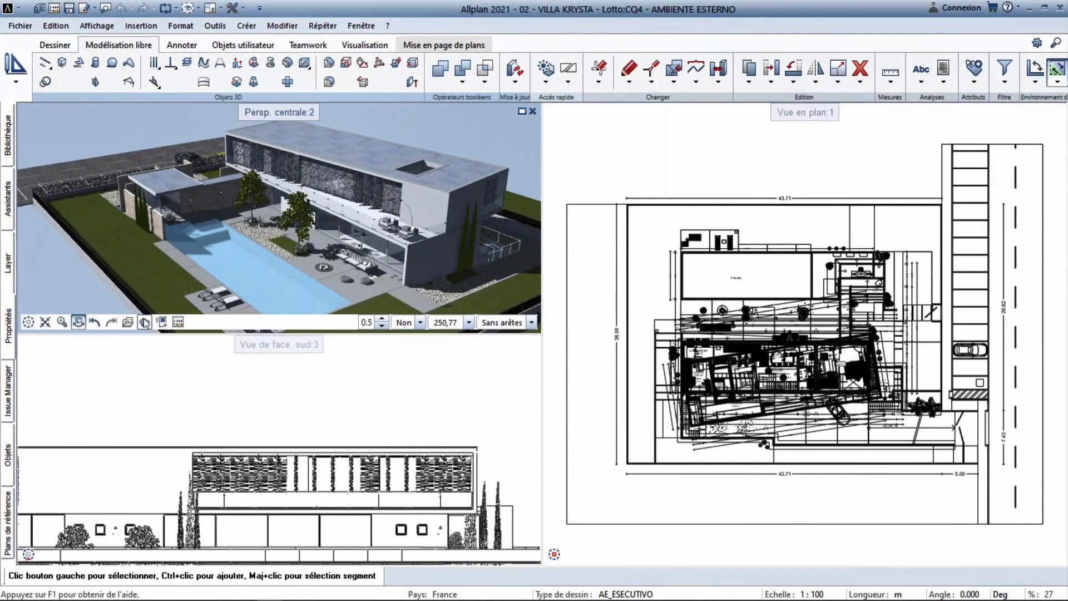
click(128, 322)
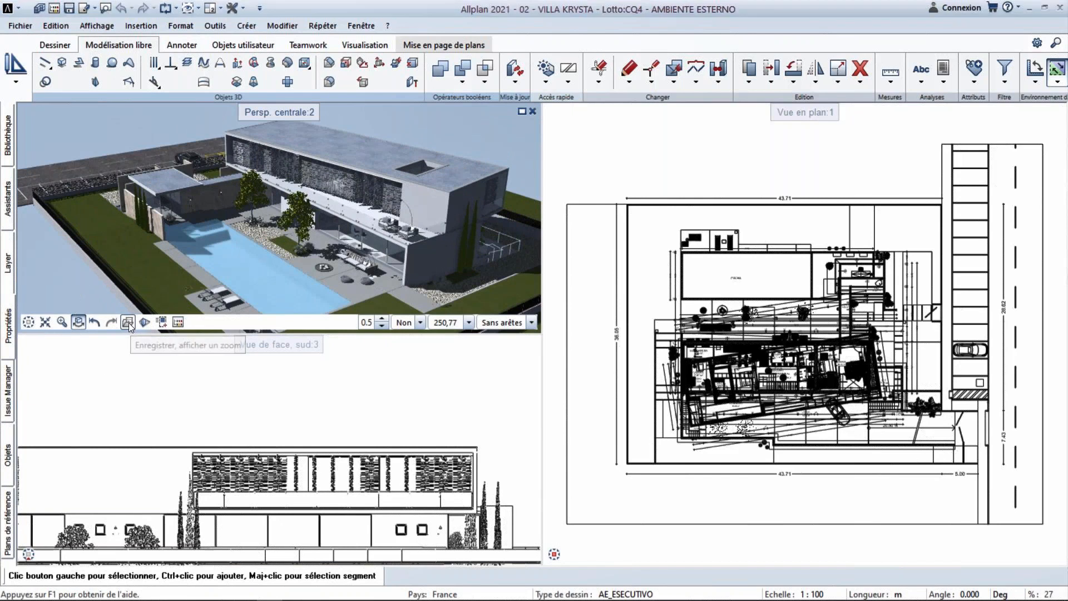
key(Return)
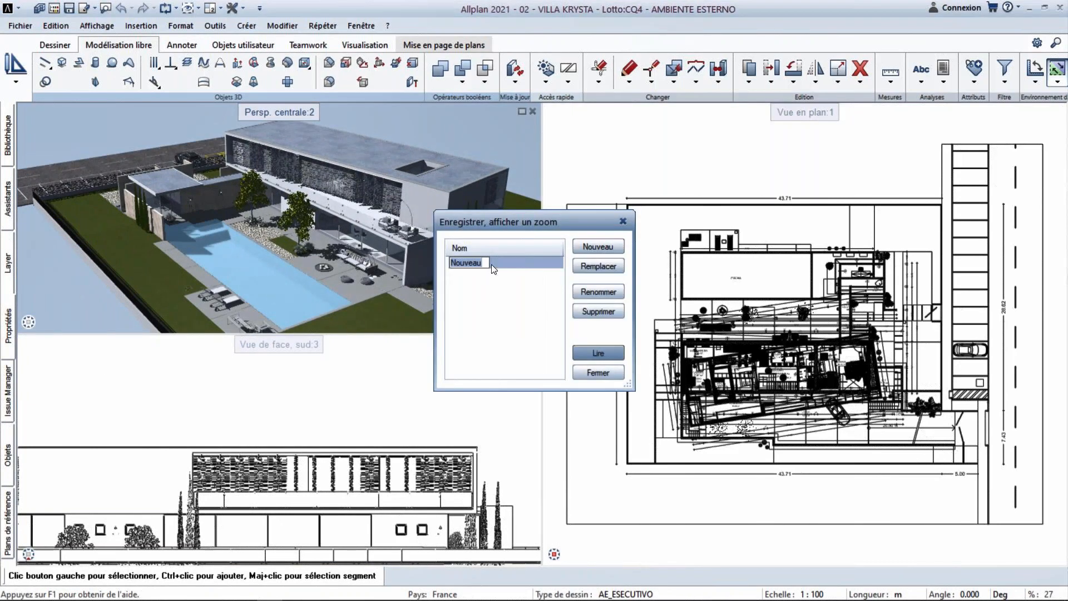
text(vue generale)
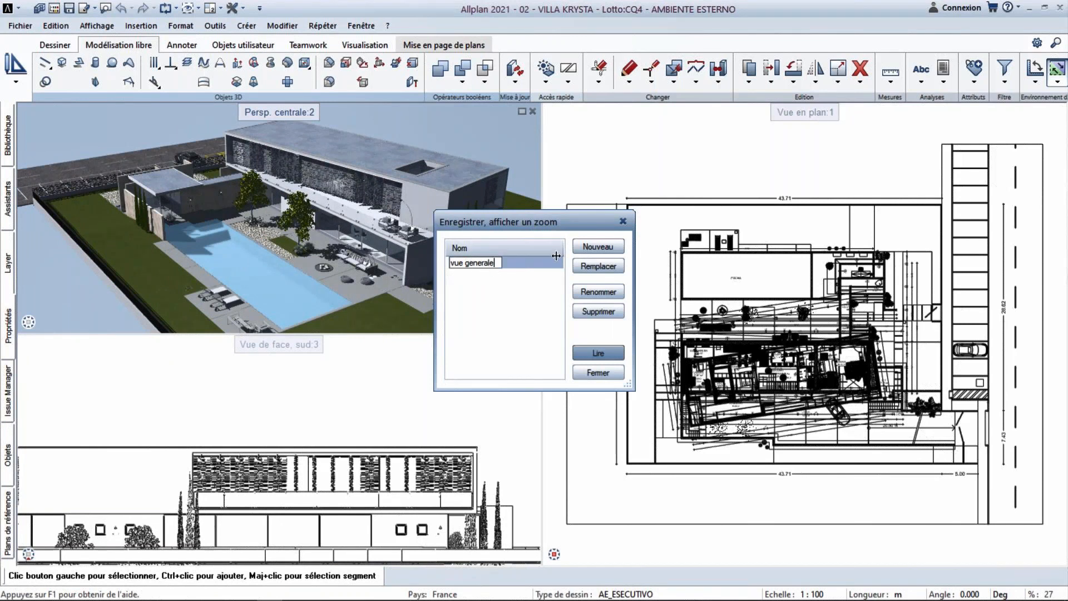
key(Return)
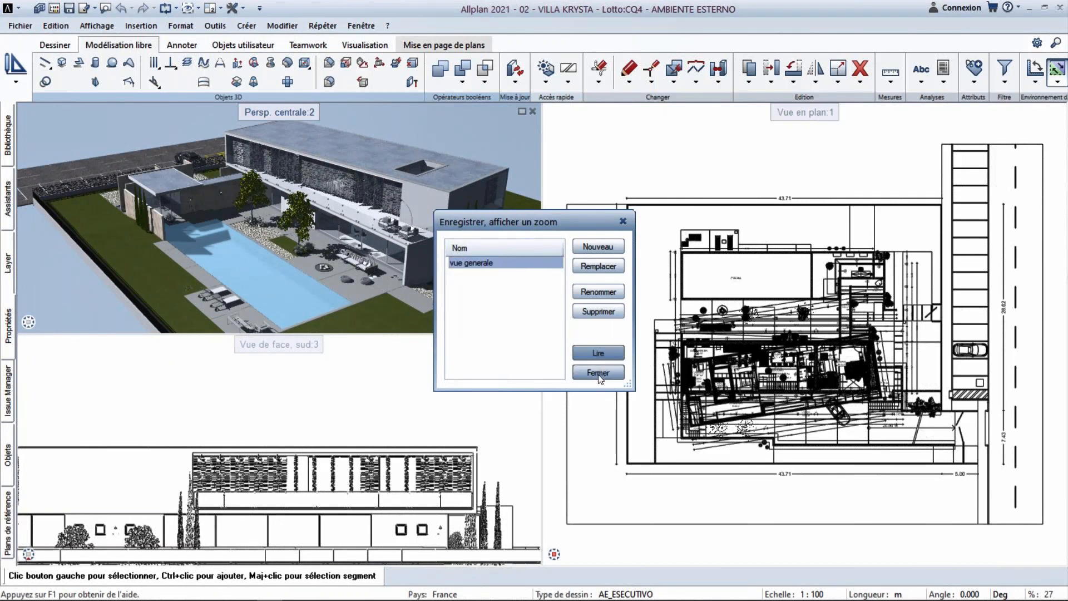
click(600, 370)
Orbit the perspective view to a lower viewpoint and recall the saved view "vue generale"
drag(422, 181, 161, 317)
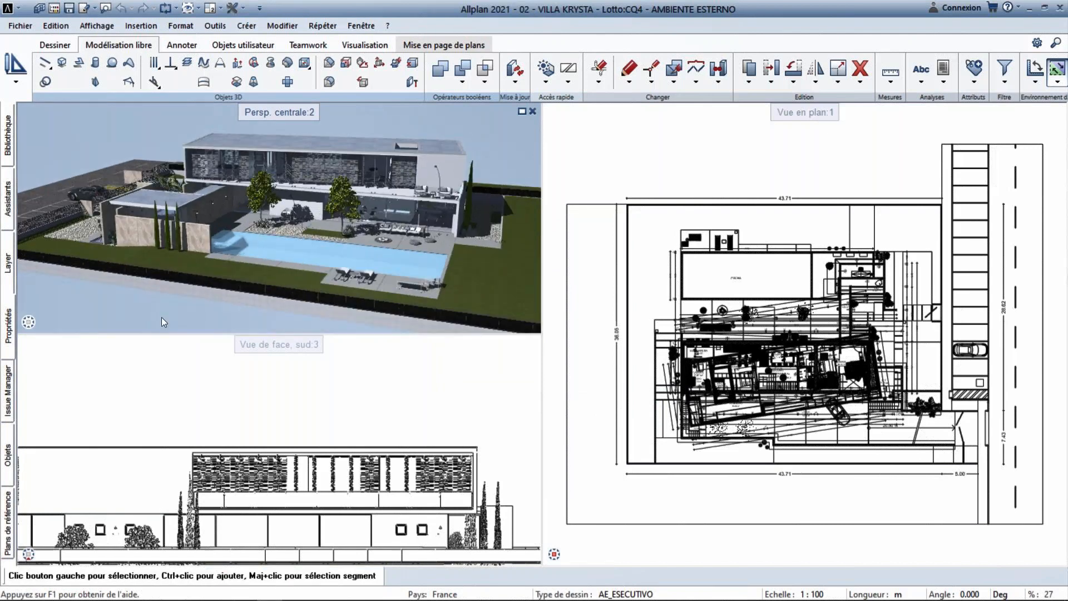
mouse_move(134, 323)
click(131, 322)
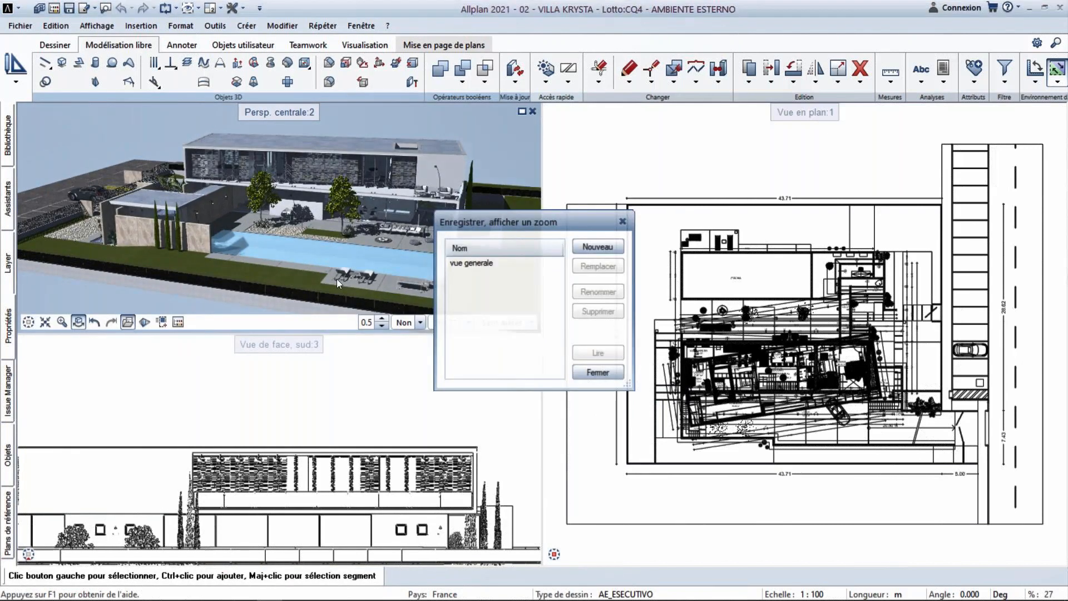
double_click(491, 265)
Navigate the perspective view inside the villa to look along the kitchen worktop towards the living area
drag(286, 191, 282, 150)
right_drag(324, 228, 324, 278)
drag(390, 223, 405, 172)
right_drag(405, 172, 405, 219)
middle_drag(405, 220, 307, 221)
mouse_move(337, 167)
right_down()
mouse_move(337, 191)
mouse_move(337, 172)
right_up()
middle_drag(337, 172, 267, 146)
drag(267, 145, 264, 179)
right_drag(264, 179, 263, 218)
drag(250, 189, 197, 180)
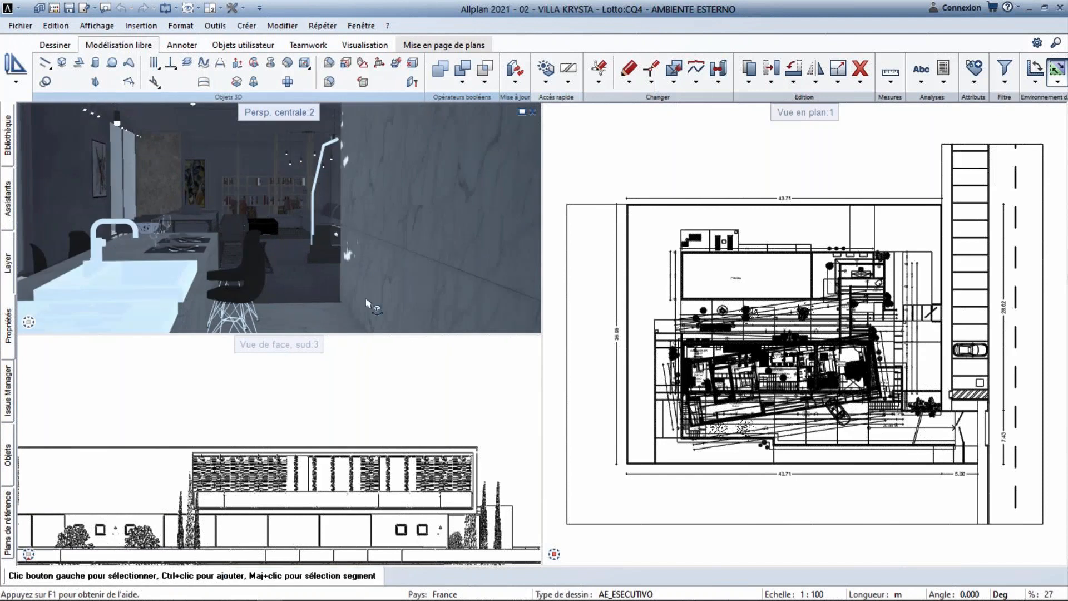
Open the perspective view's projection settings, keep Perspective enabled and set the focal length to 36
mouse_move(492, 329)
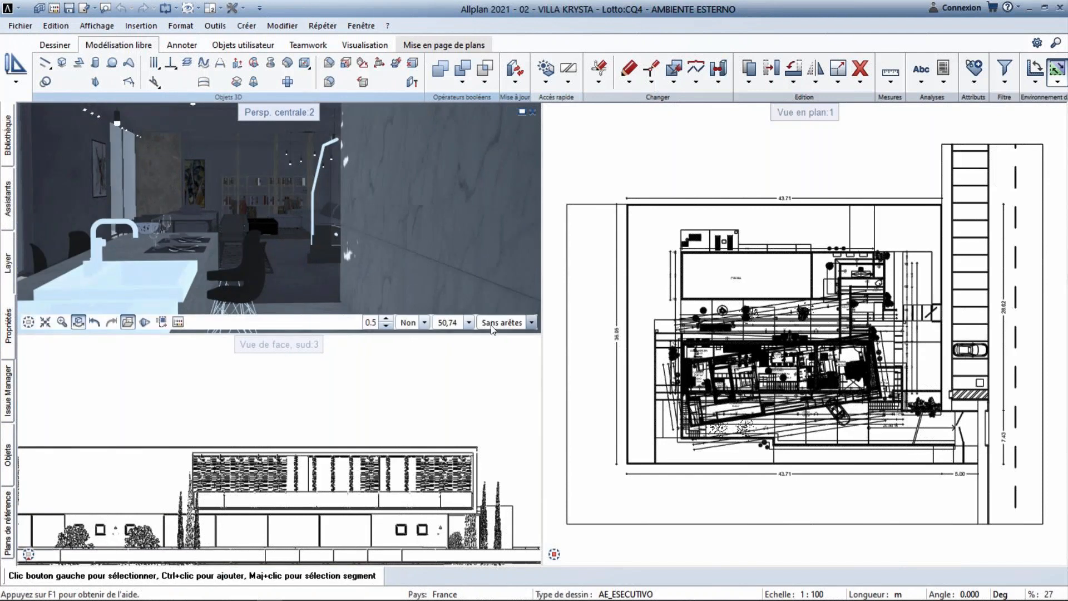
click(144, 323)
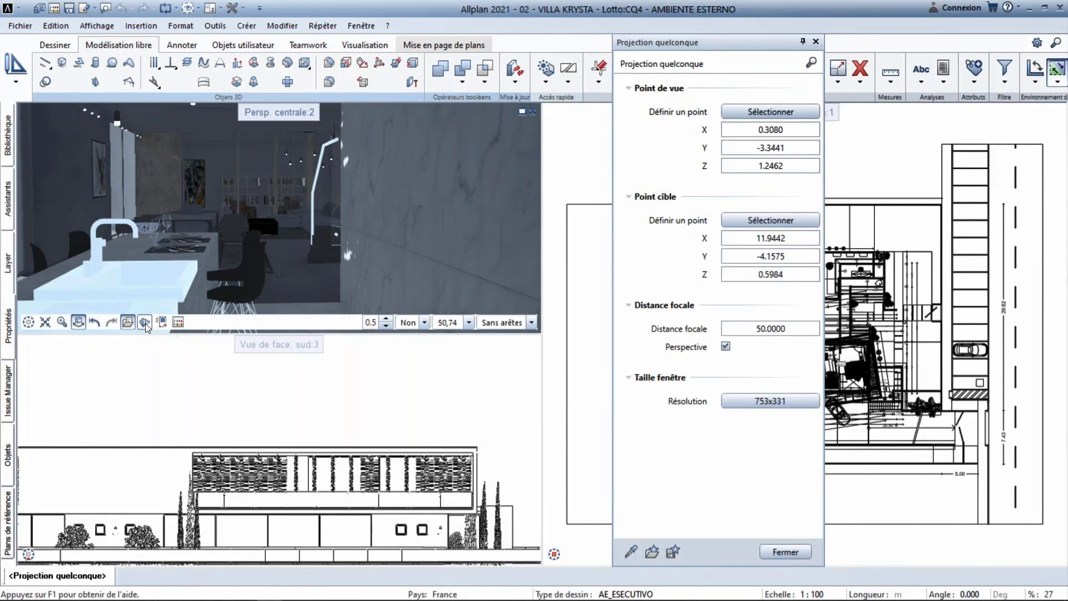
click(723, 346)
click(722, 346)
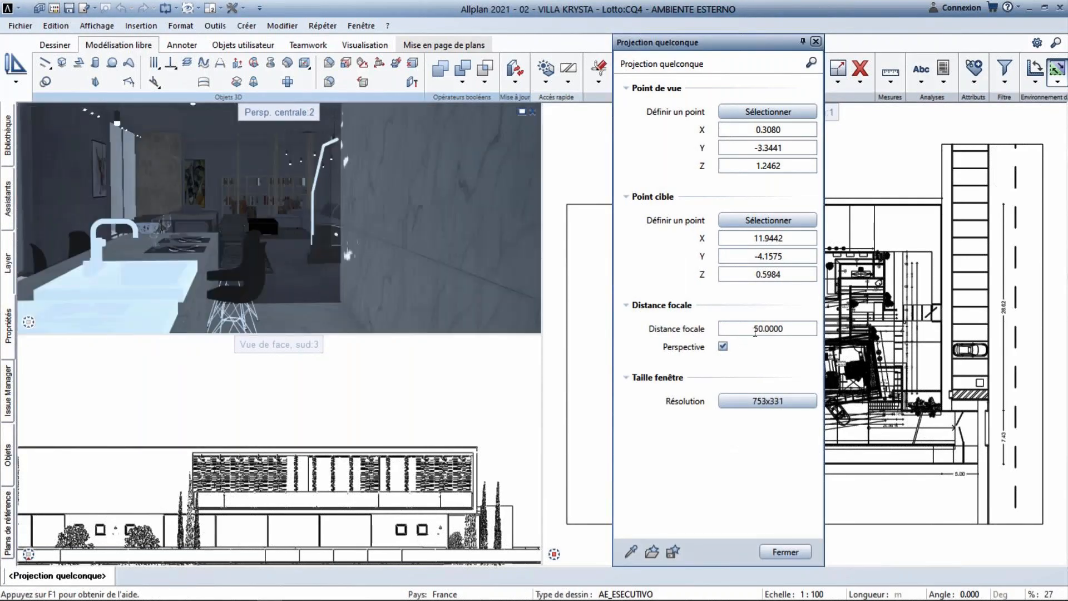
click(752, 327)
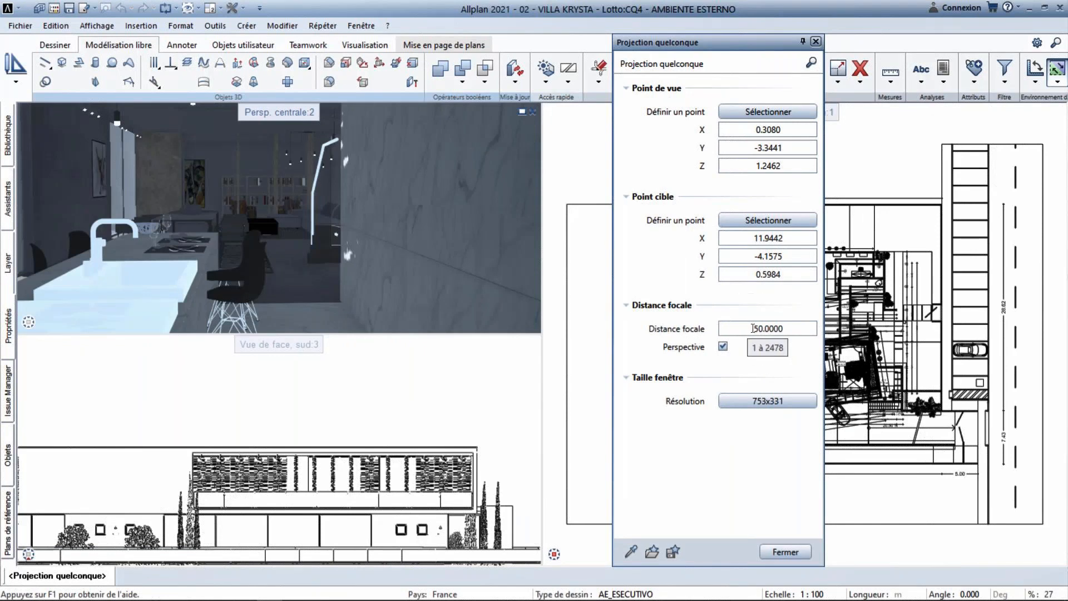
double_click(752, 328)
text(36)
key(Return)
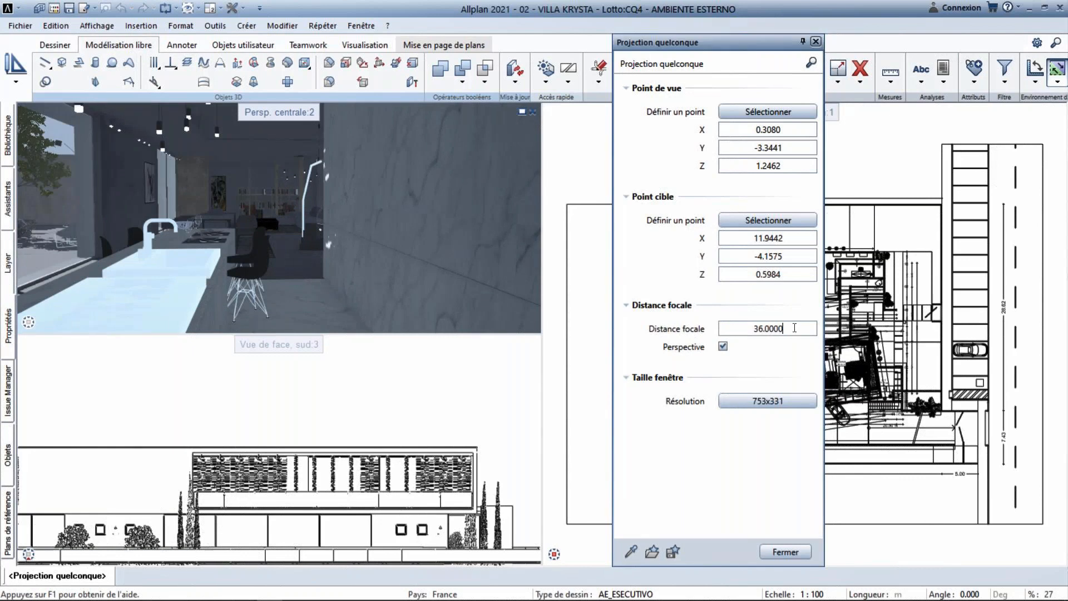
Display the perspective view as Faces cachées and set its focal length to 28
click(504, 322)
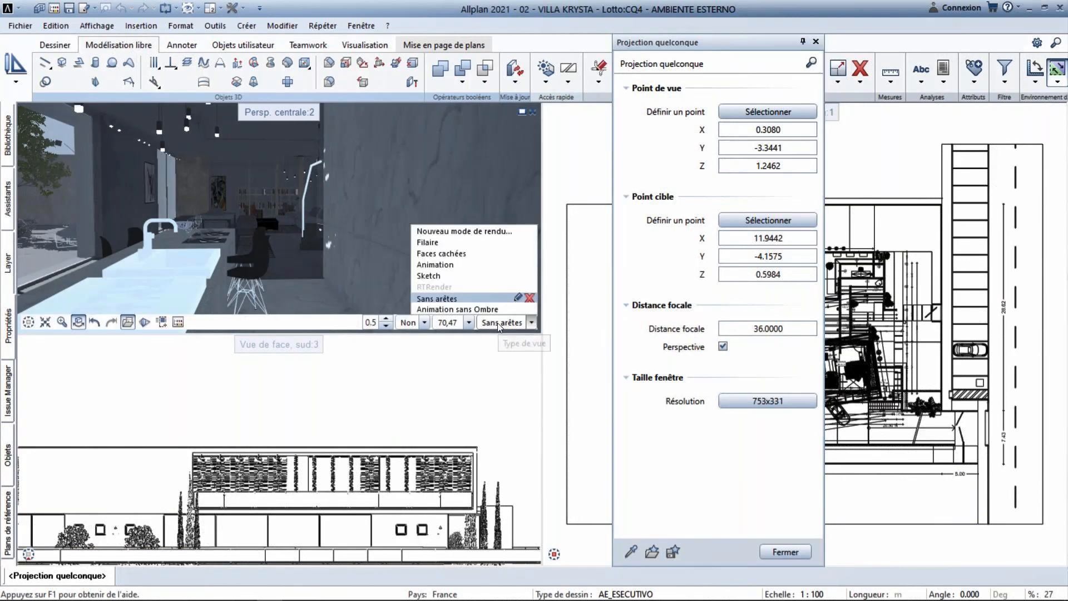
click(445, 253)
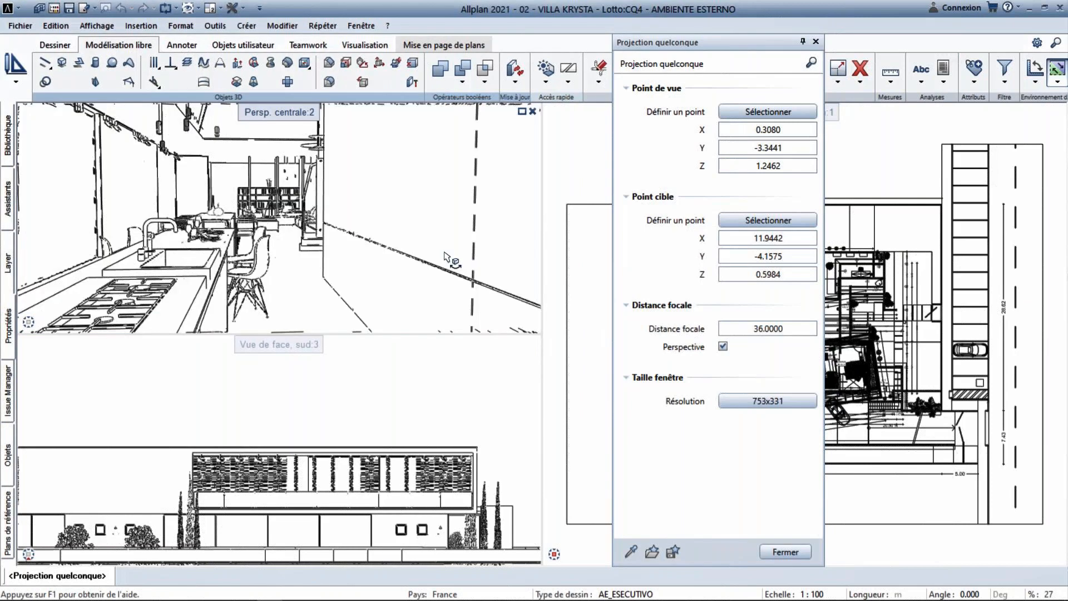
double_click(752, 328)
text(28)
key(Return)
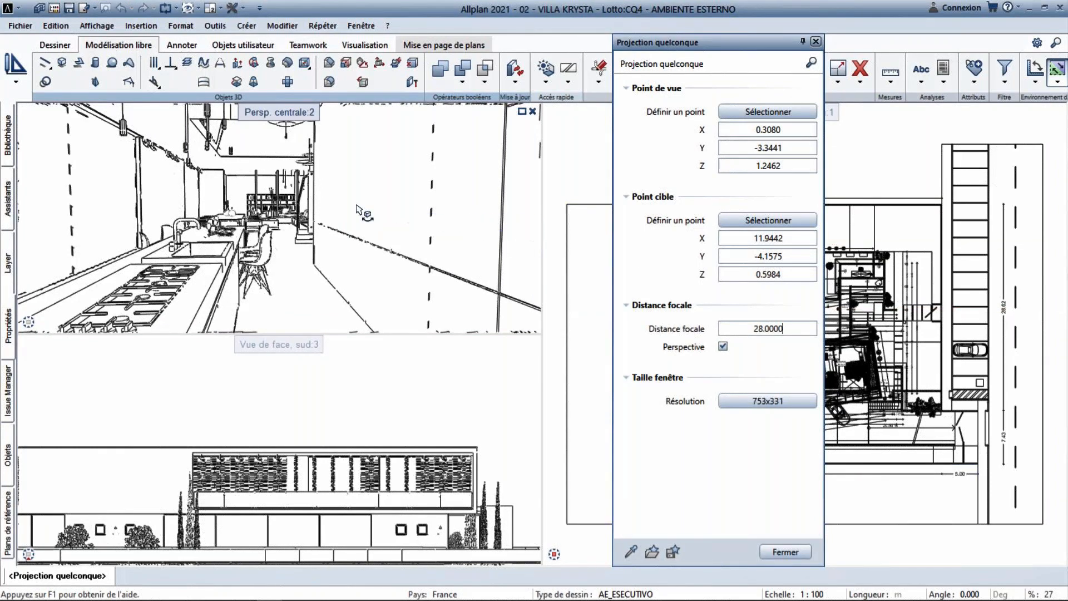
Try a focal length of 50 in the perspective view's projection settings and return it to 28
right_drag(340, 188, 331, 217)
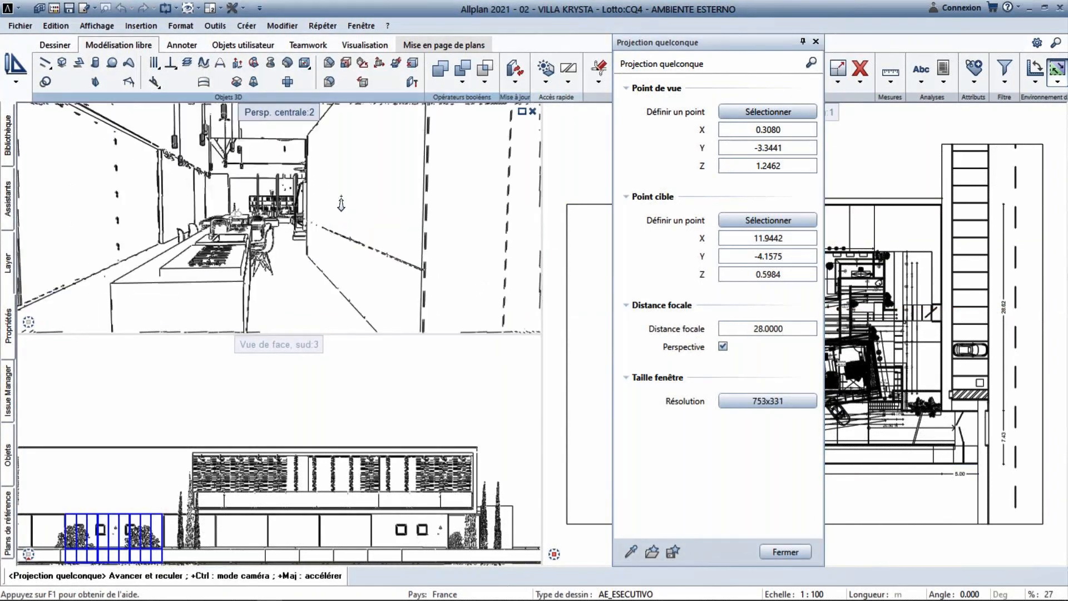
click(797, 327)
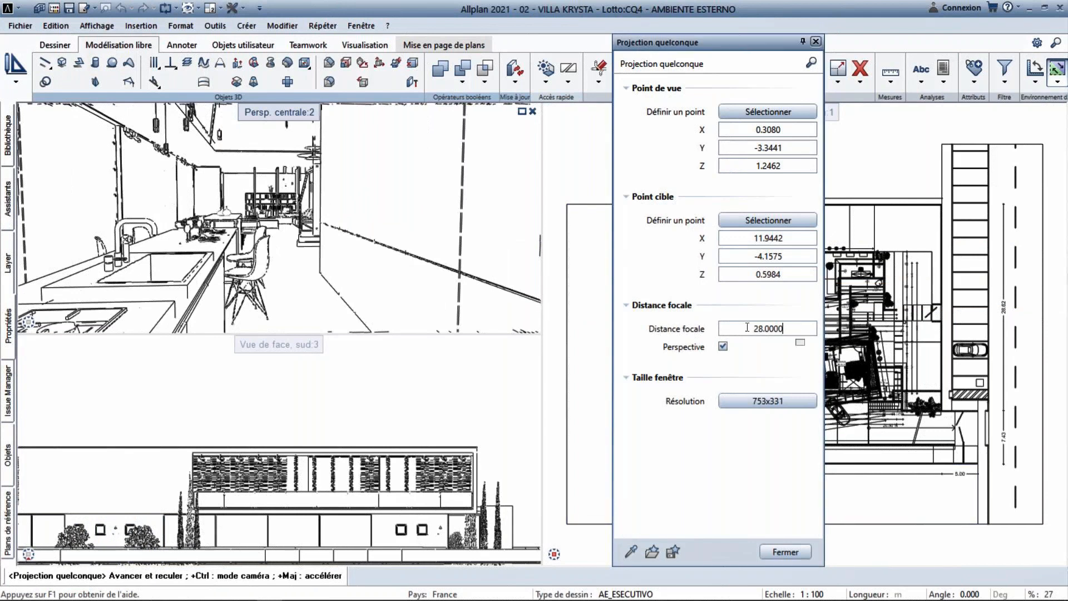
double_click(747, 327)
text(50)
key(Return)
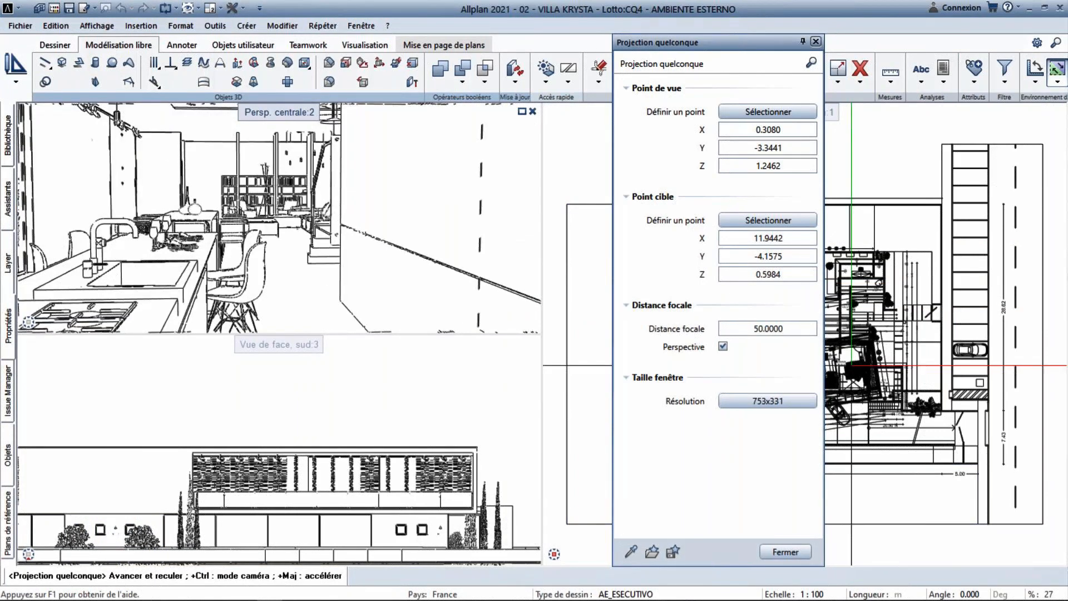
double_click(729, 328)
text(28)
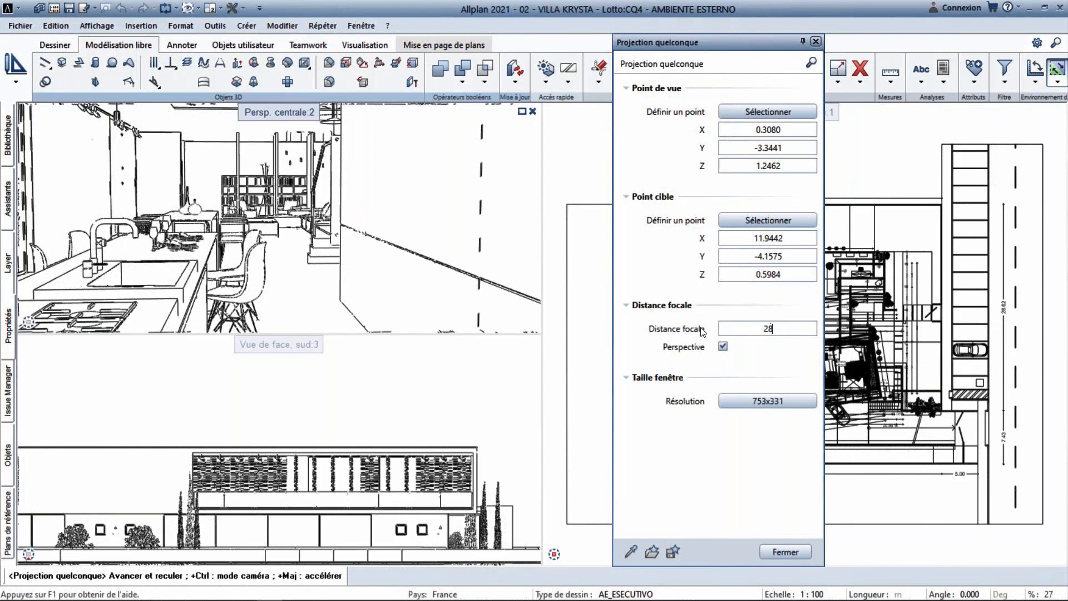
key(Return)
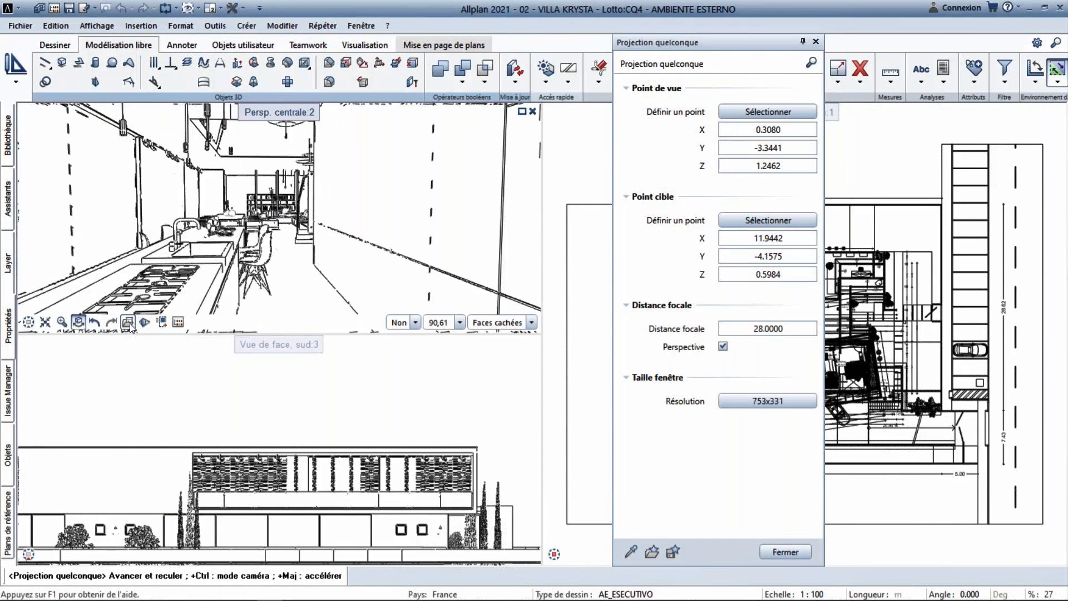
Save the current perspective view as a new stored view named "vue cuisine"
click(129, 322)
click(593, 249)
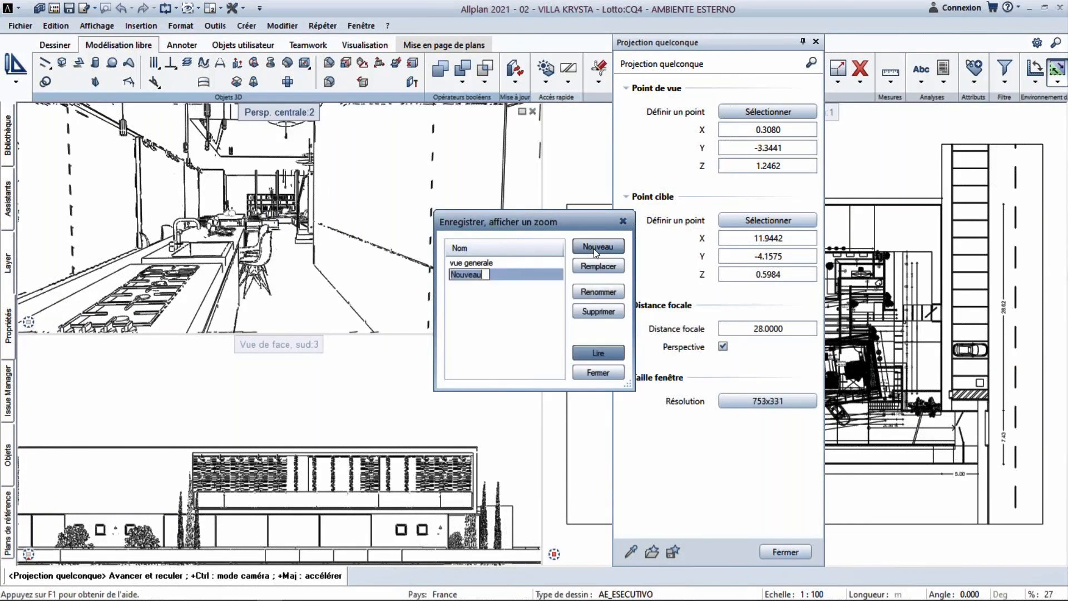
text(vue cuisine)
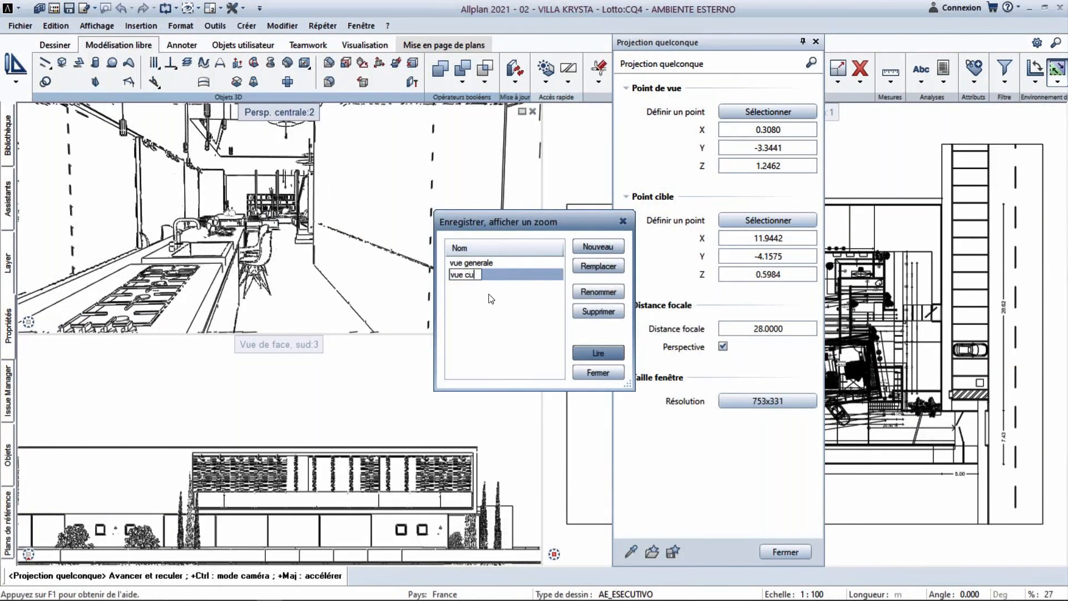
key(Return)
click(597, 373)
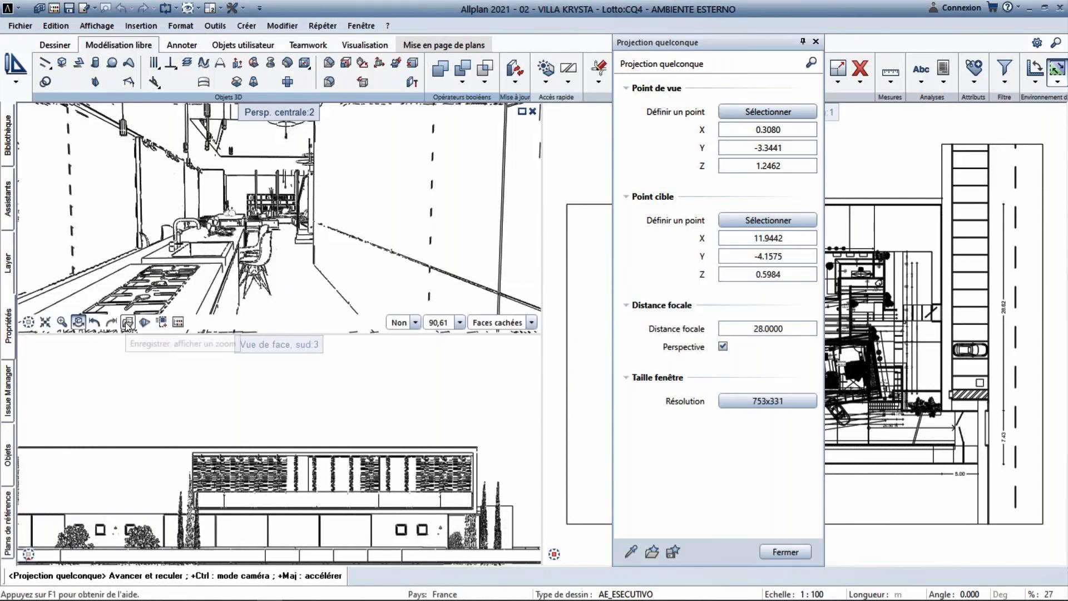
Recall the saved view "vue generale" in the perspective window and switch back to "vue cuisine"
click(127, 322)
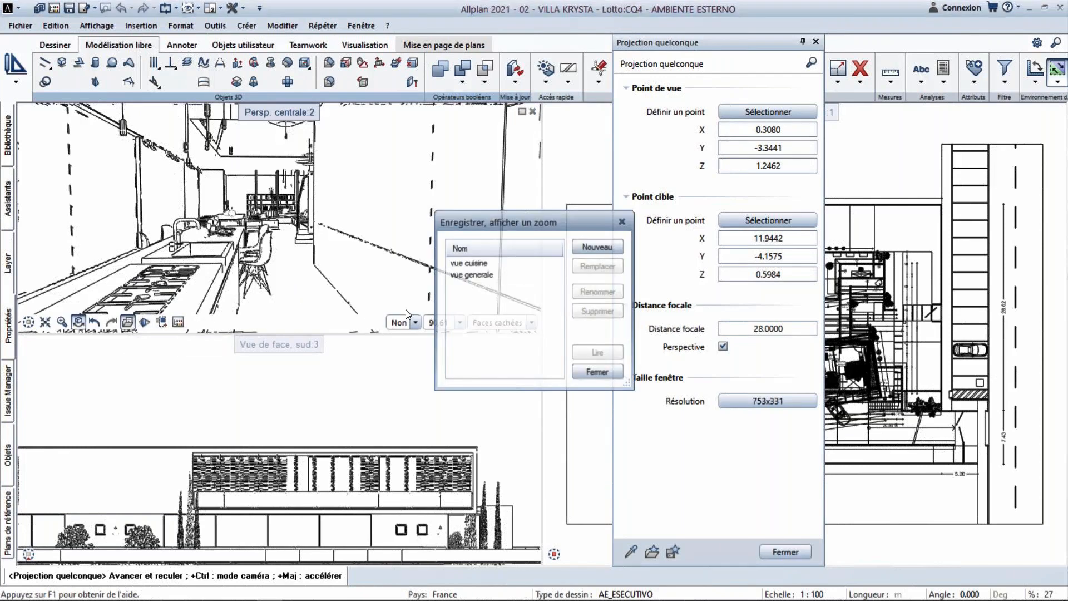
double_click(472, 275)
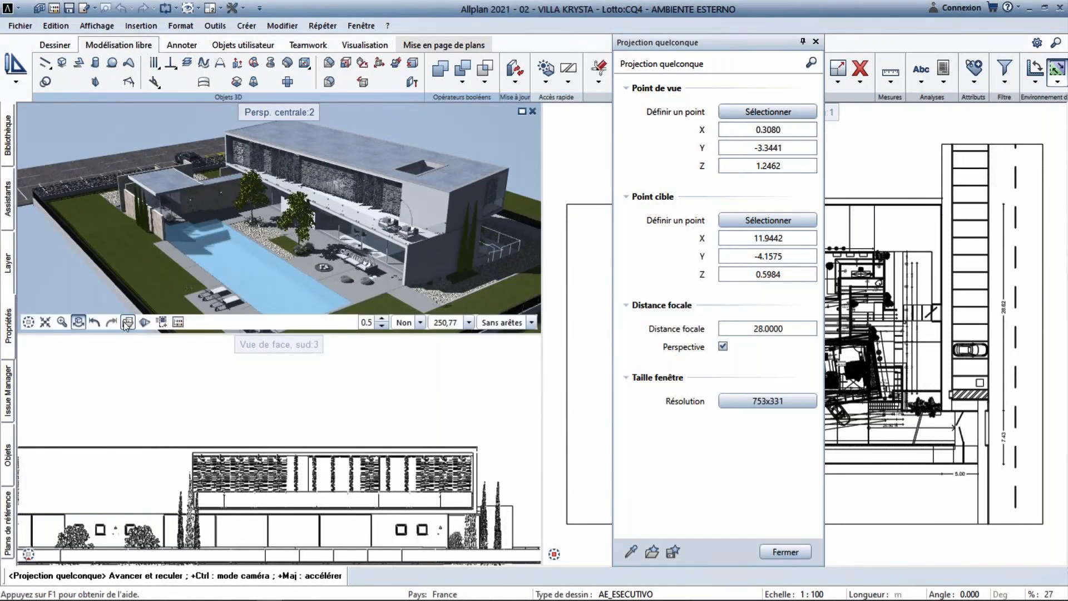
click(124, 321)
click(469, 263)
double_click(468, 263)
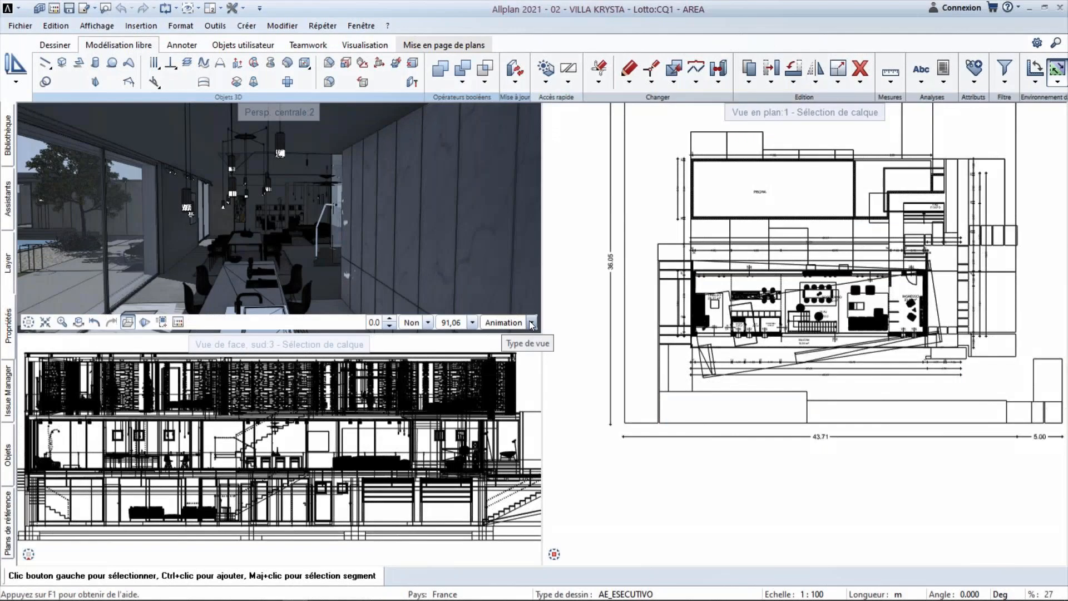
Turn the perspective view from the kitchen out to the pool terrace and open its environment settings
click(389, 319)
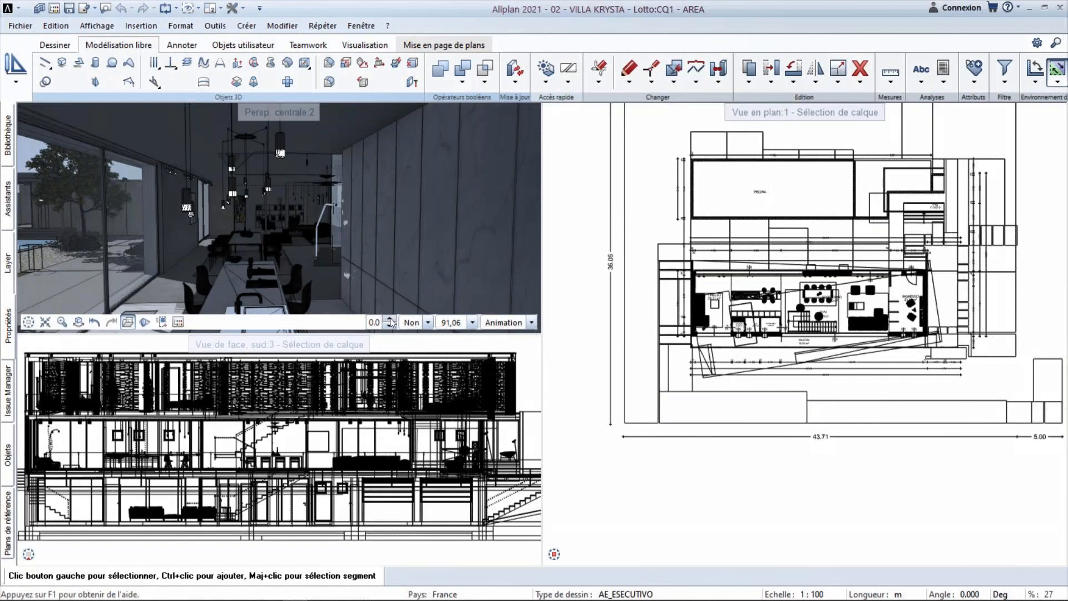
middle_drag(352, 261, 361, 236)
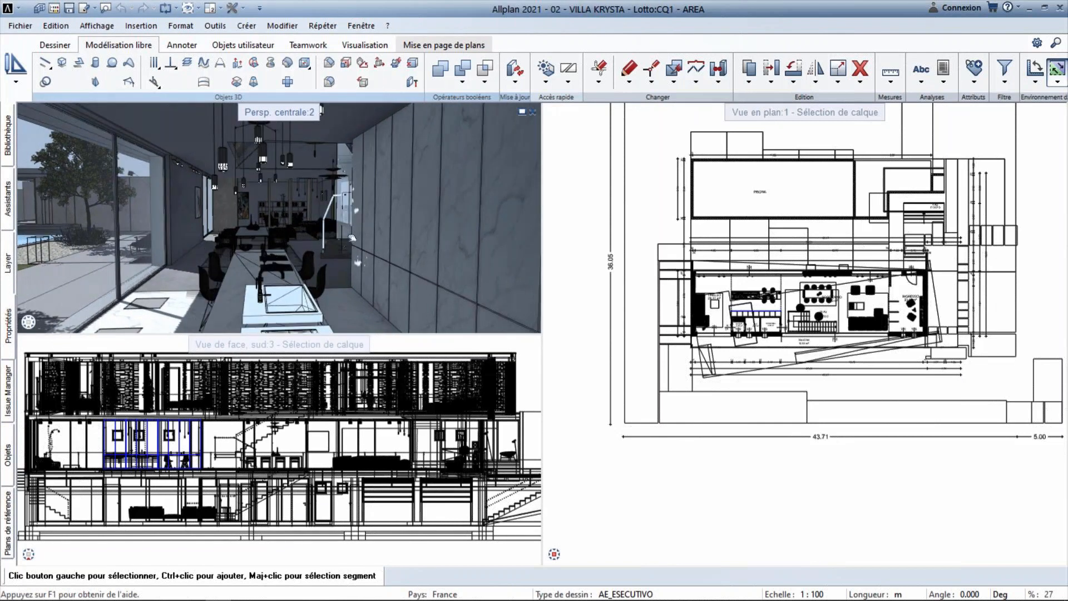
middle_drag(146, 202, 354, 206)
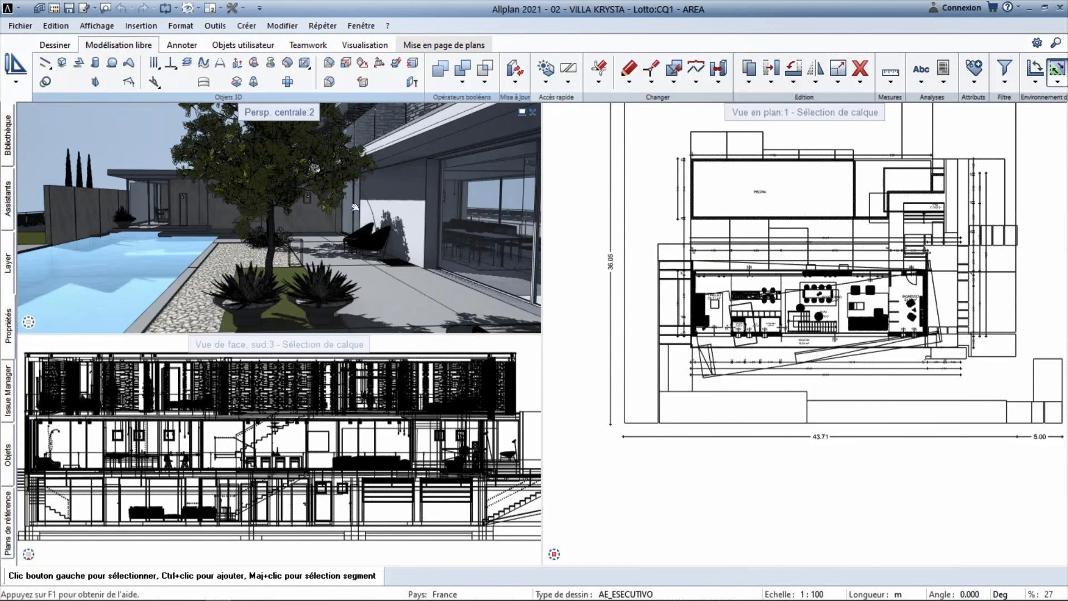
right_click(146, 147)
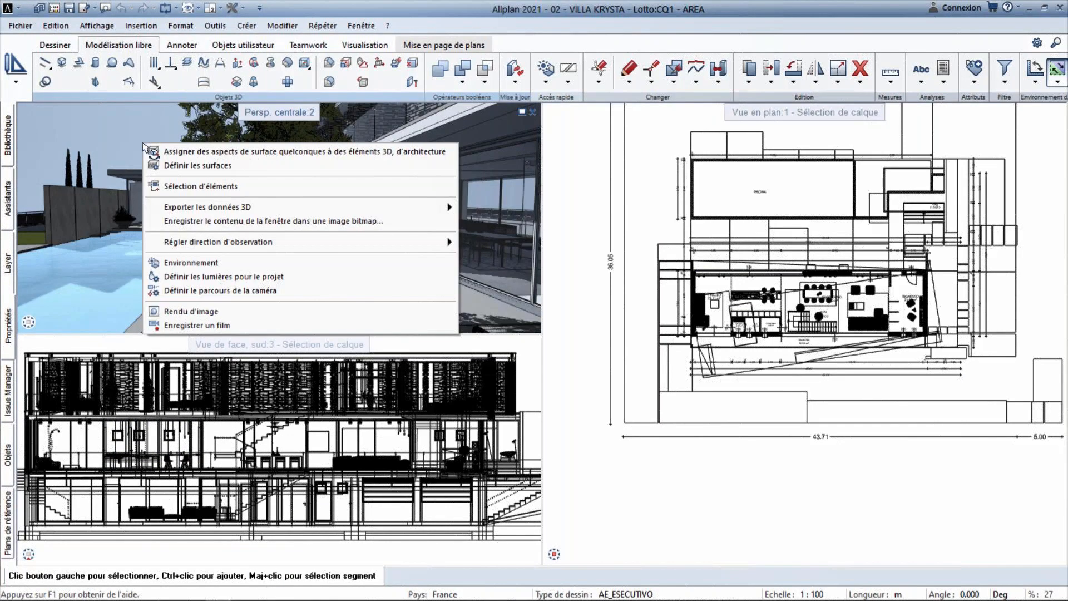
click(181, 263)
Rotate the north direction to about 270.69 and move the sun to 14:44 in the environment settings
mouse_move(602, 206)
mouse_down()
mouse_move(585, 187)
mouse_move(546, 194)
mouse_move(595, 191)
mouse_move(602, 201)
mouse_up()
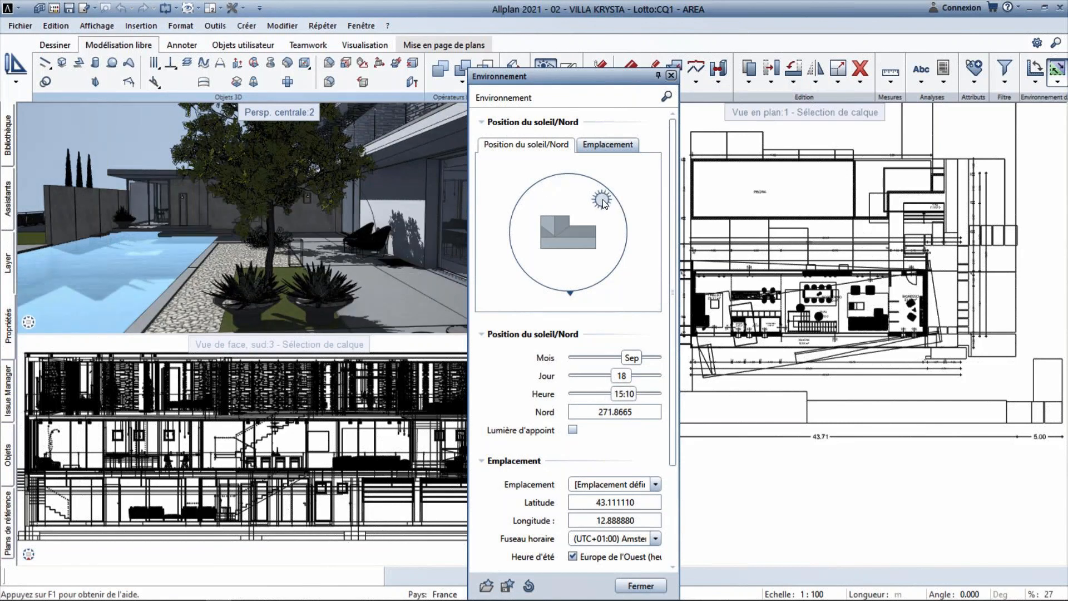
click(607, 145)
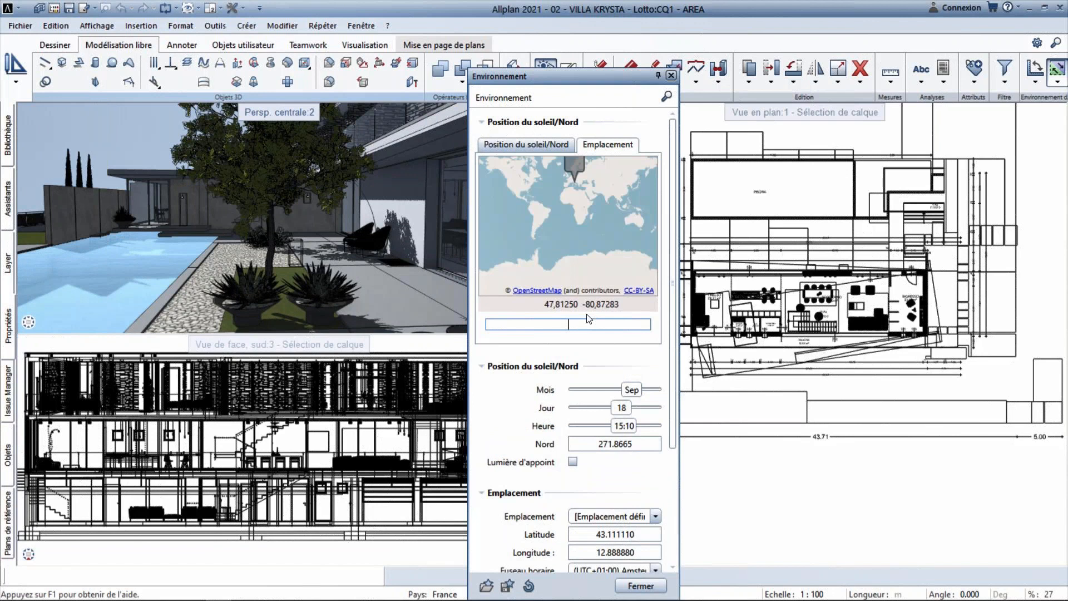
click(541, 146)
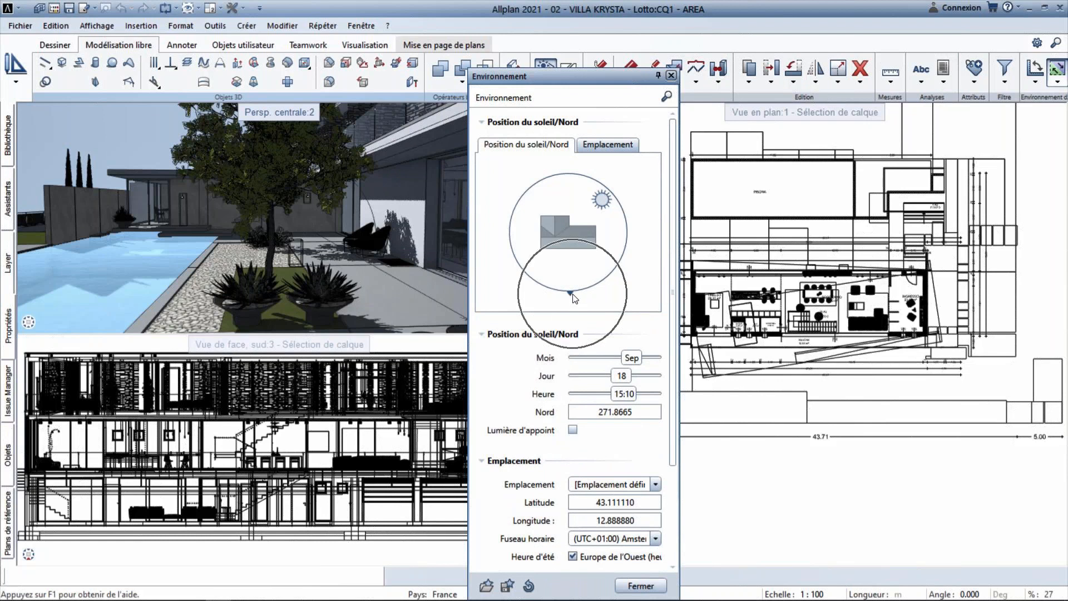
mouse_move(570, 294)
mouse_down()
mouse_move(556, 294)
mouse_move(527, 221)
mouse_move(511, 215)
mouse_move(569, 293)
mouse_up()
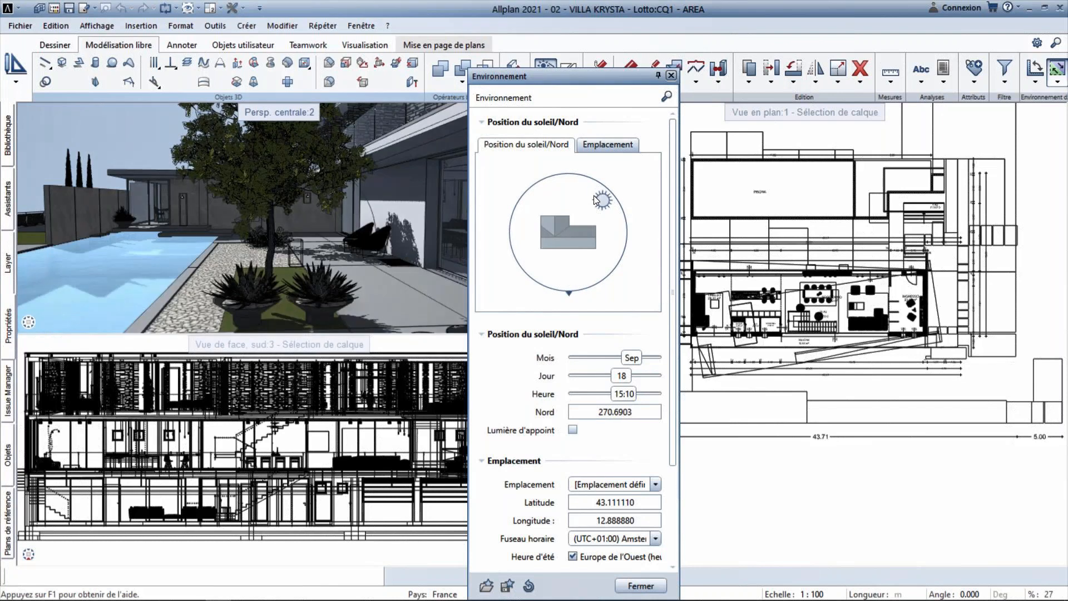
drag(593, 195, 589, 192)
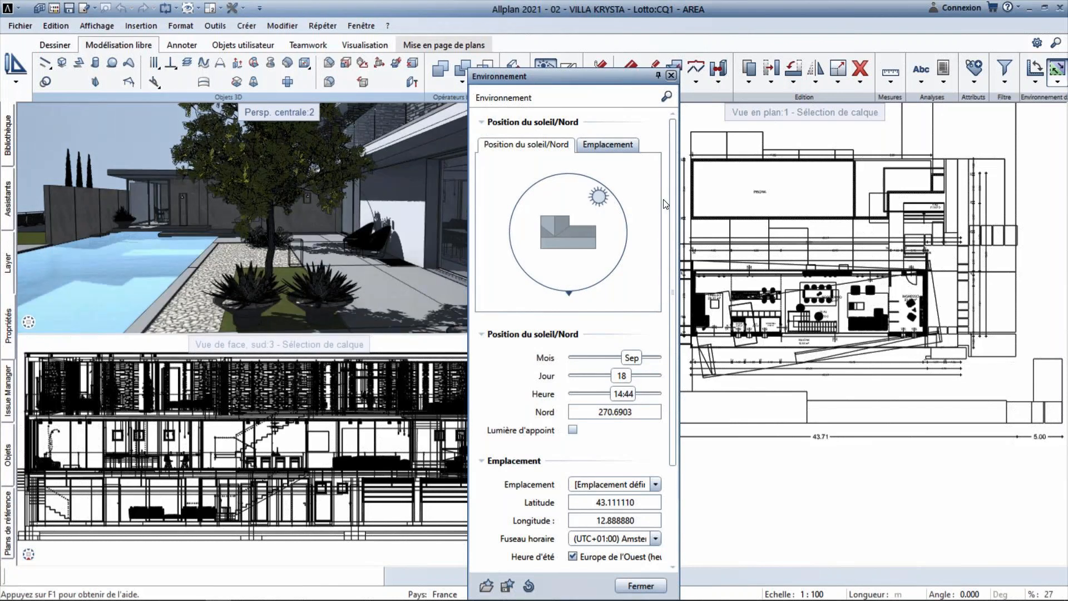
Set the environment's background type to Ciel physique
scroll(673, 209, down, 3)
click(611, 537)
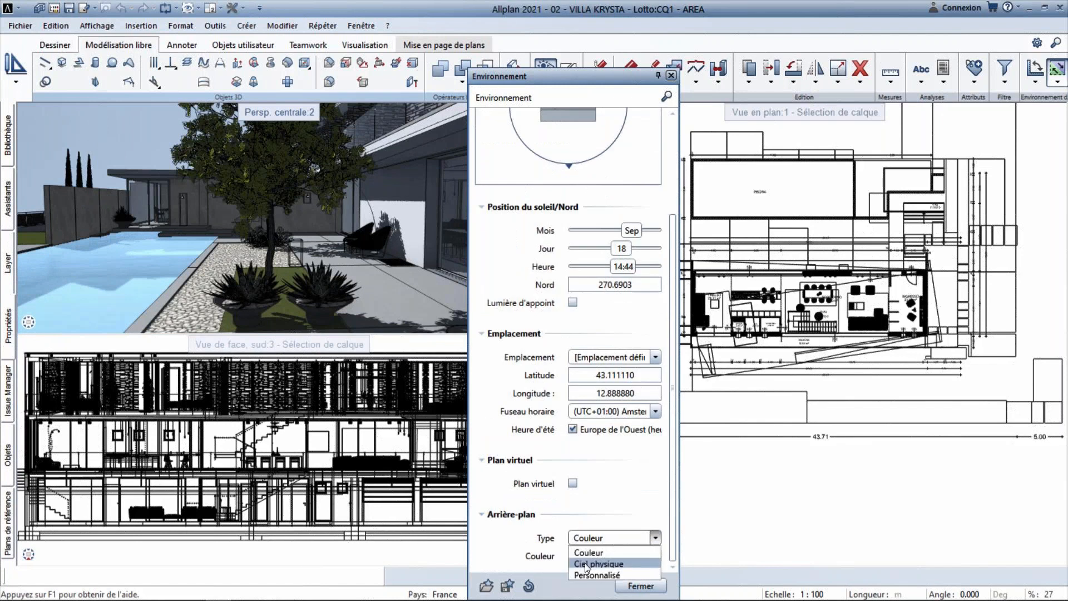
click(590, 564)
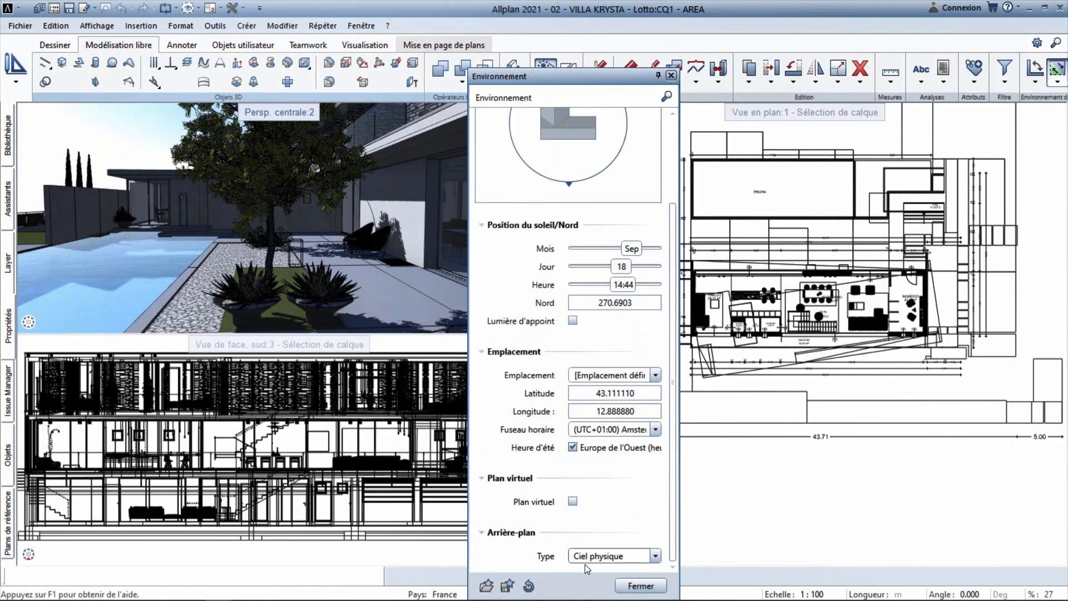
Try the sun at 07:18 for morning light and at 17:41 for late afternoon light
scroll(667, 290, up, 3)
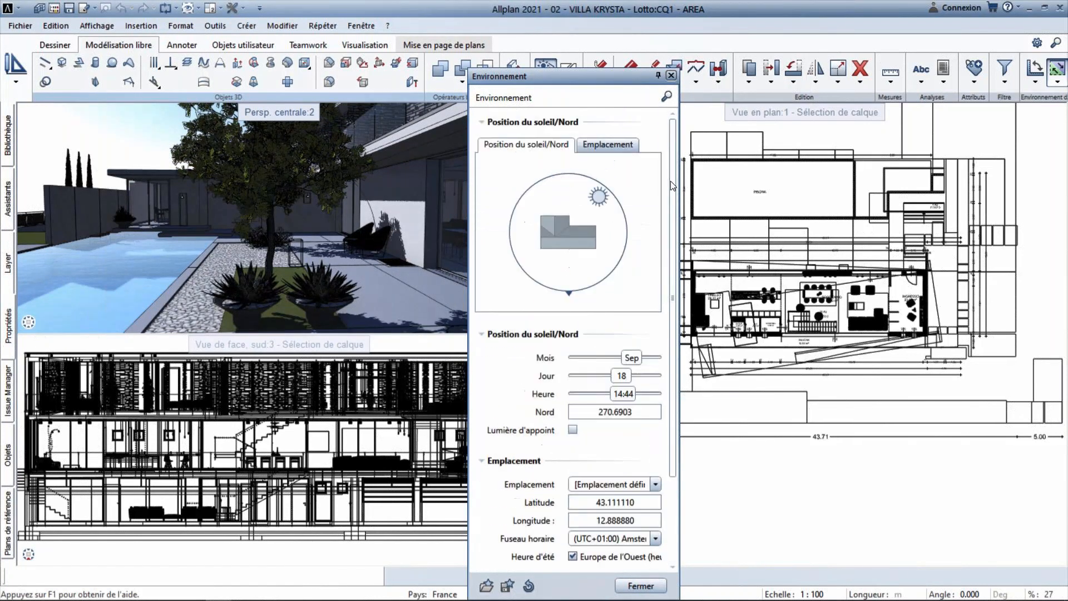
drag(596, 196, 524, 221)
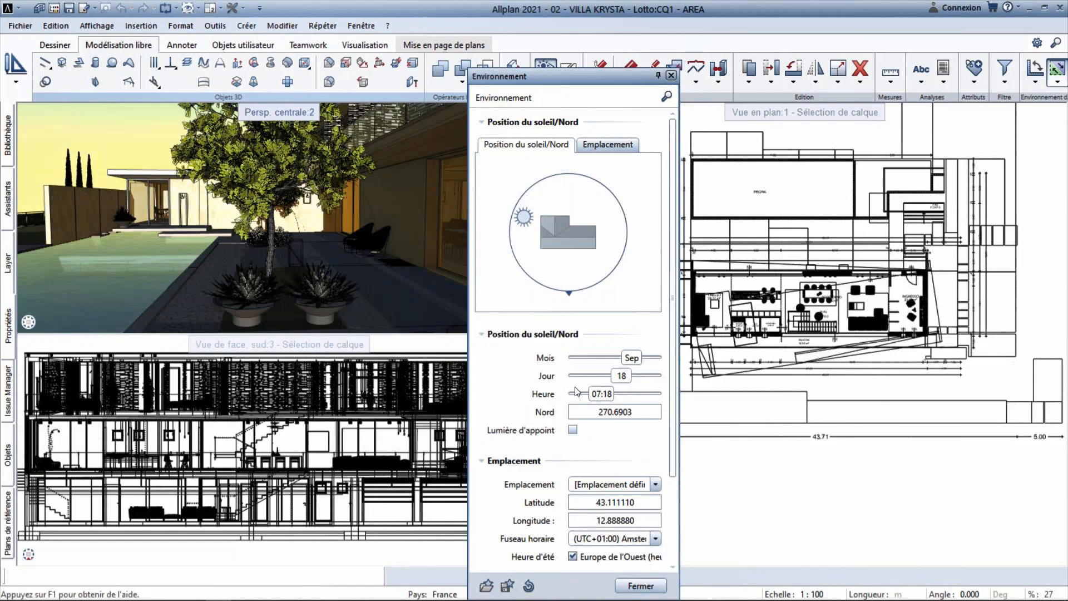
drag(605, 396, 629, 398)
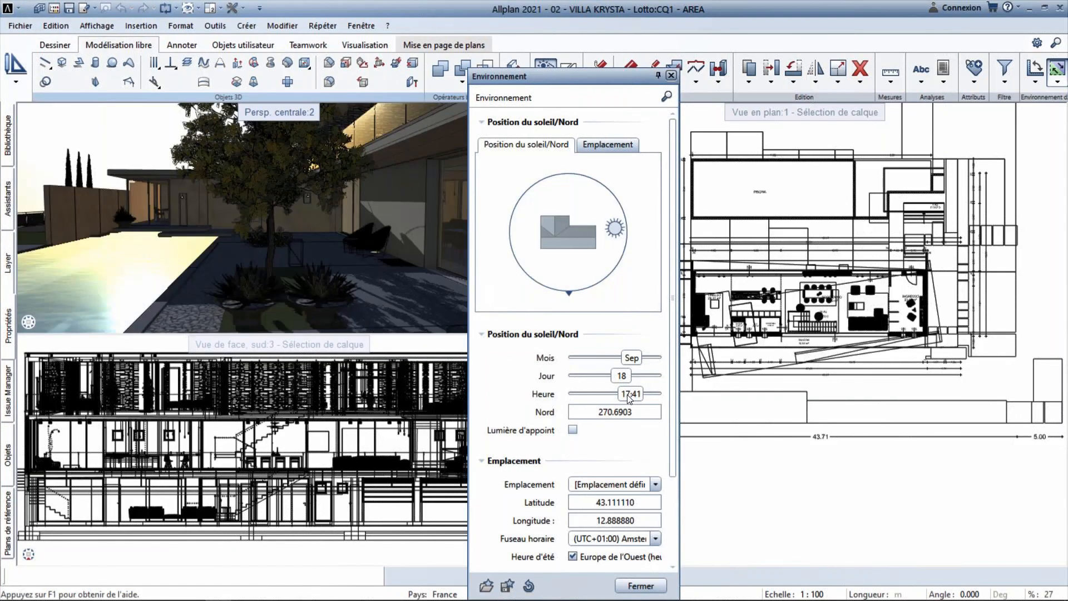
Bring the perspective view back inside the kitchen and move the sun to 18:50
middle_drag(422, 173, 255, 160)
drag(255, 161, 285, 165)
drag(617, 76, 689, 78)
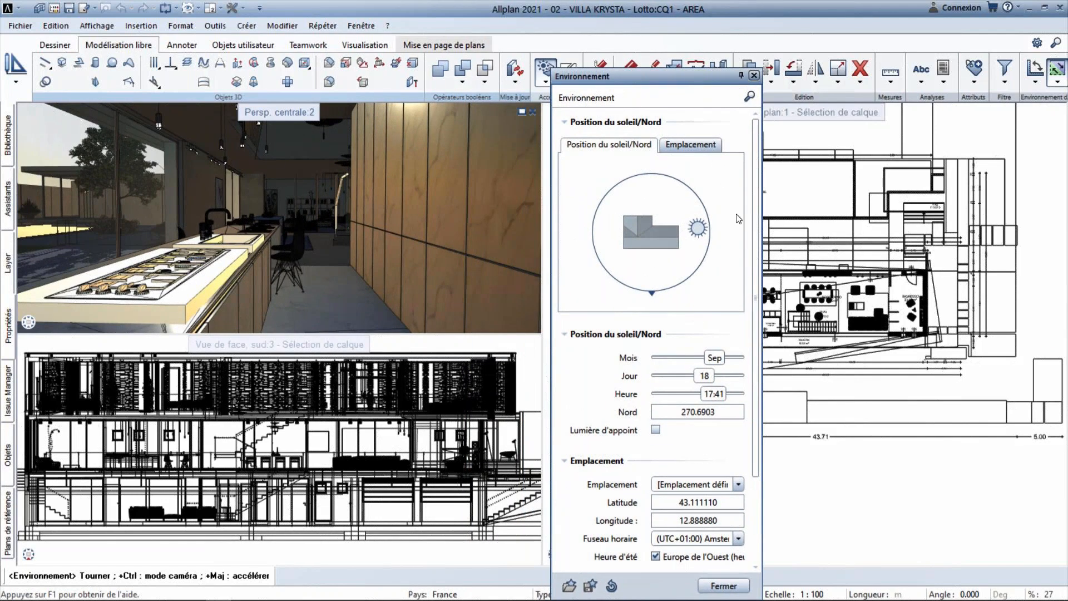
drag(701, 229, 703, 245)
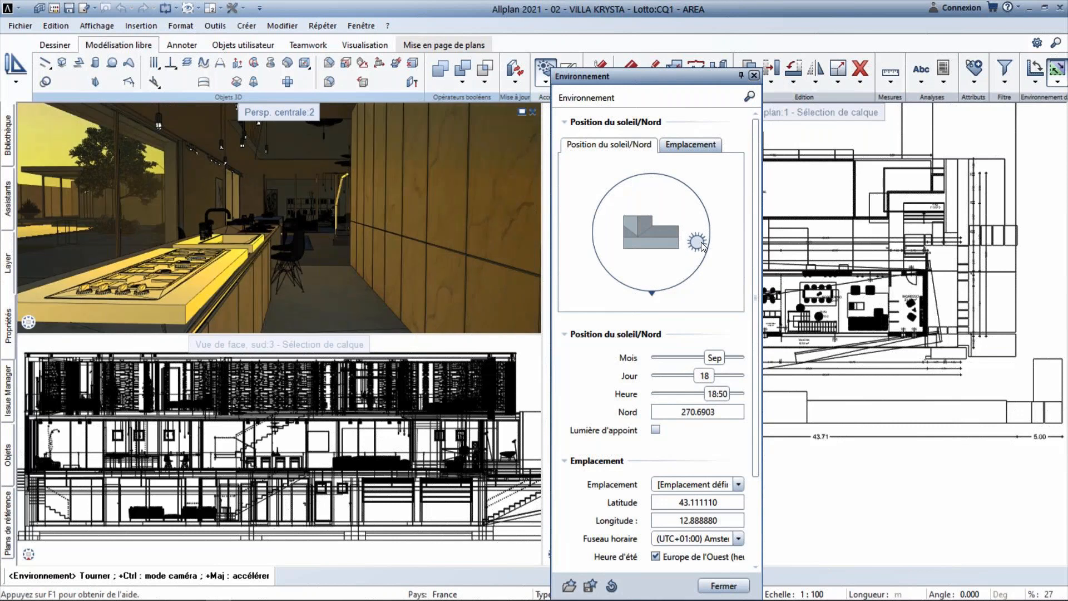
Frame the end of the kitchen island with the glazing alongside in the perspective view and close the environment settings
middle_drag(400, 220, 407, 216)
scroll(406, 216, down, 5)
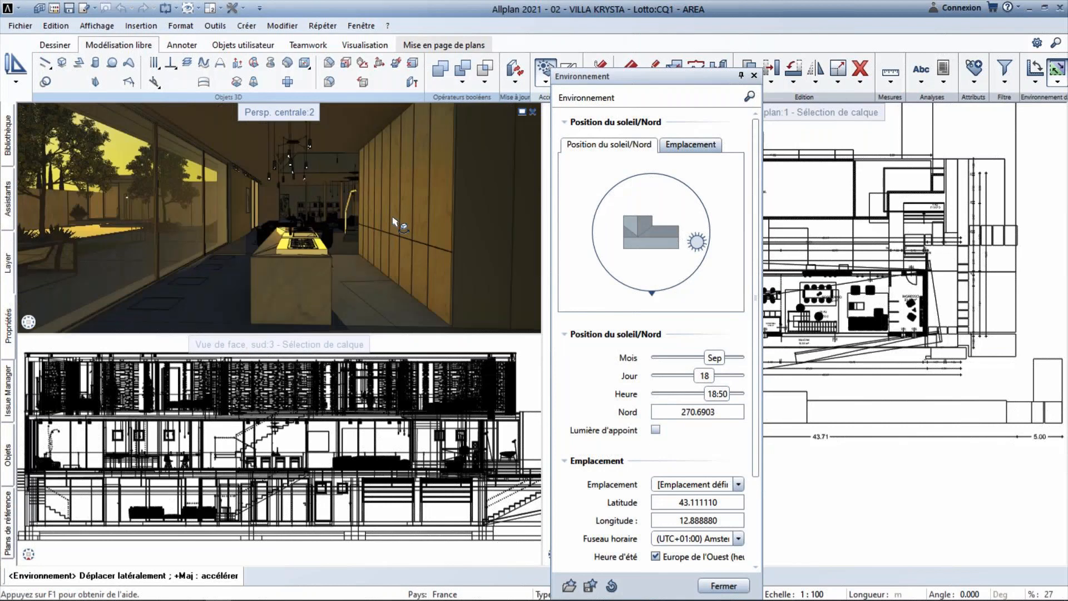
scroll(341, 165, up, 3)
scroll(341, 165, up, 2)
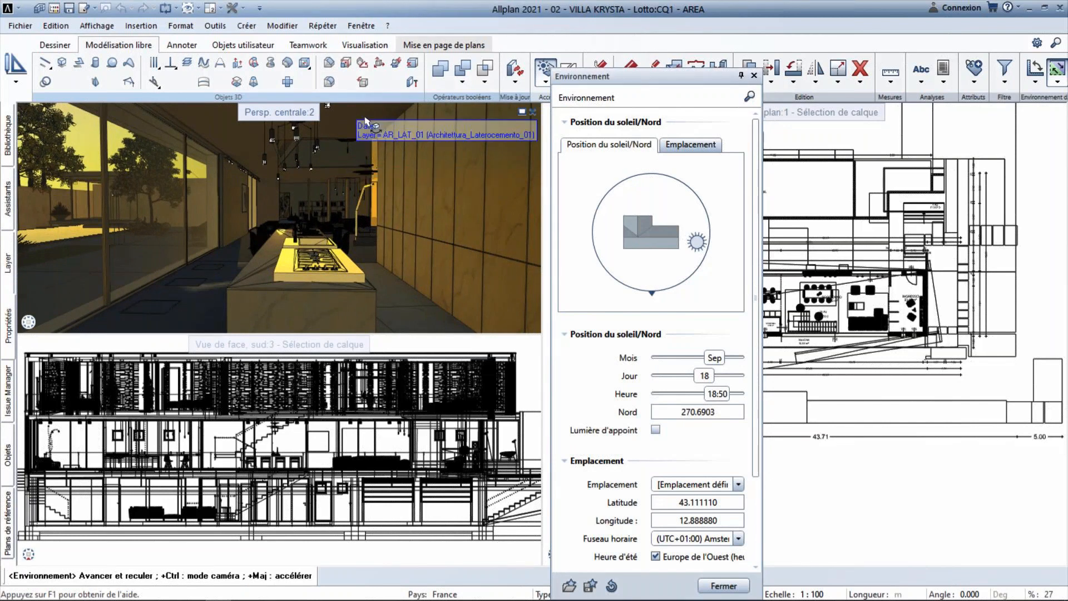
key(Escape)
key(Escape)
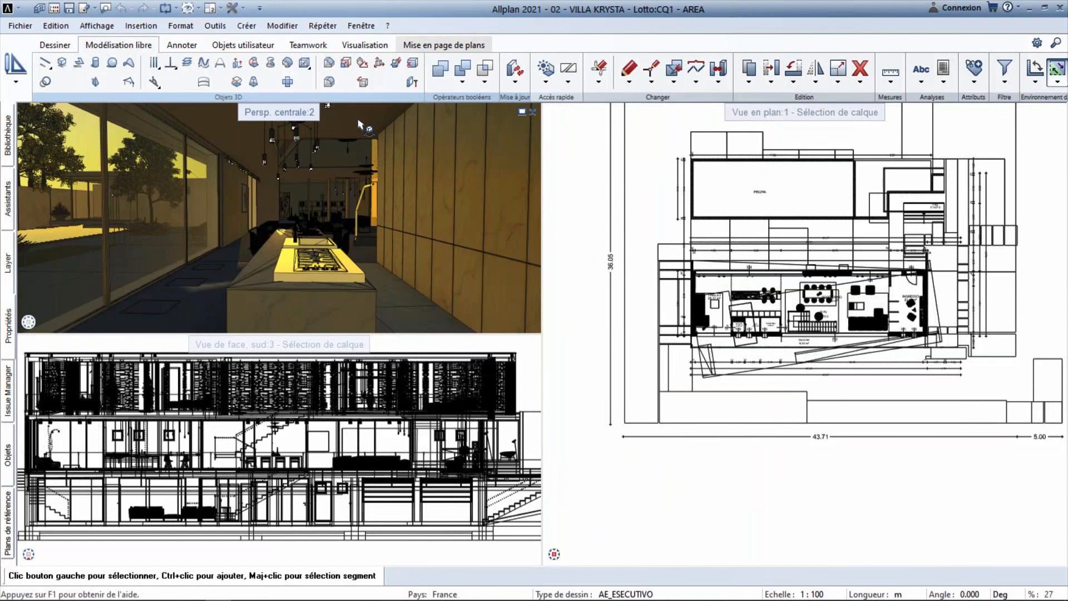
Start a new project light and set its light type to Spot
right_click(358, 123)
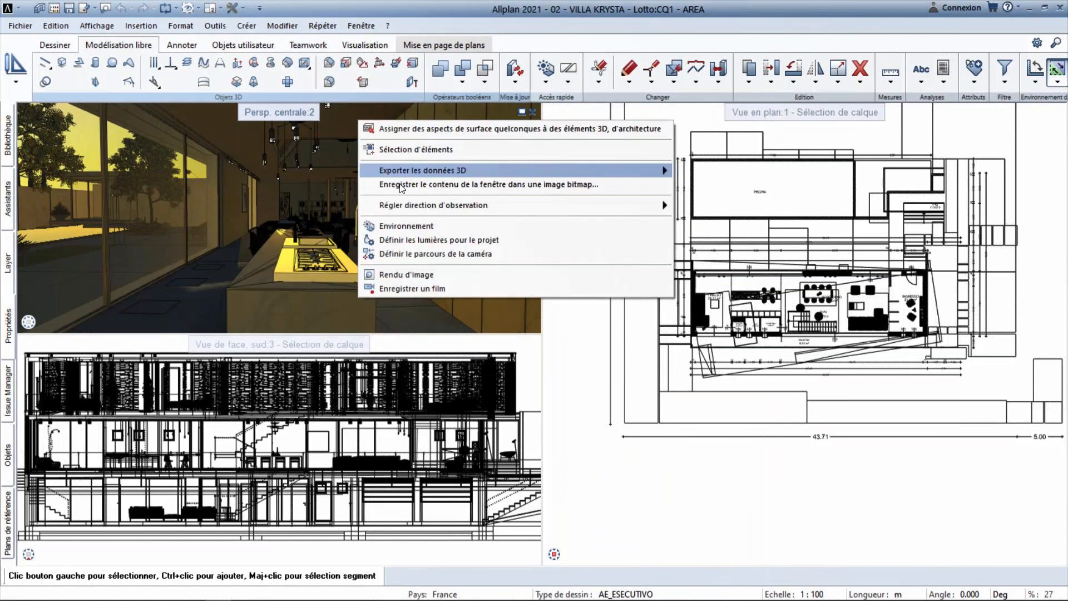
click(412, 239)
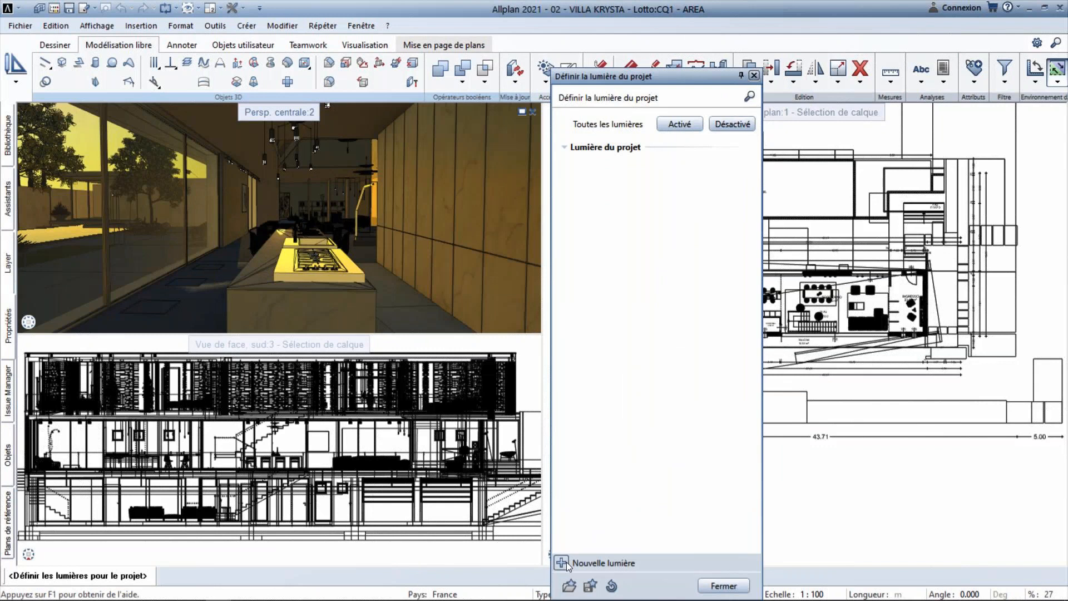
click(563, 562)
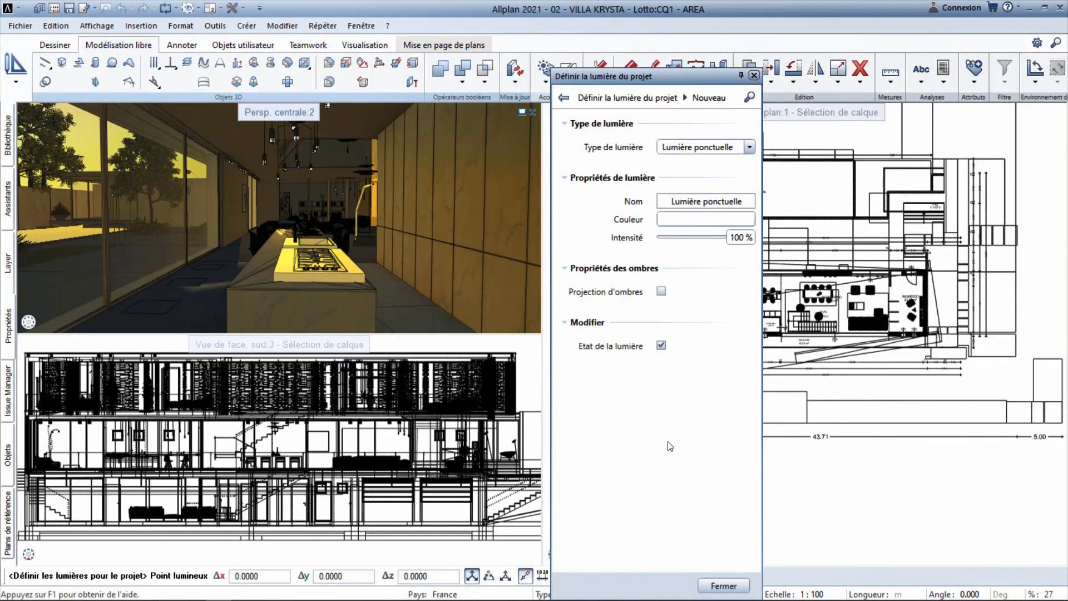
click(739, 145)
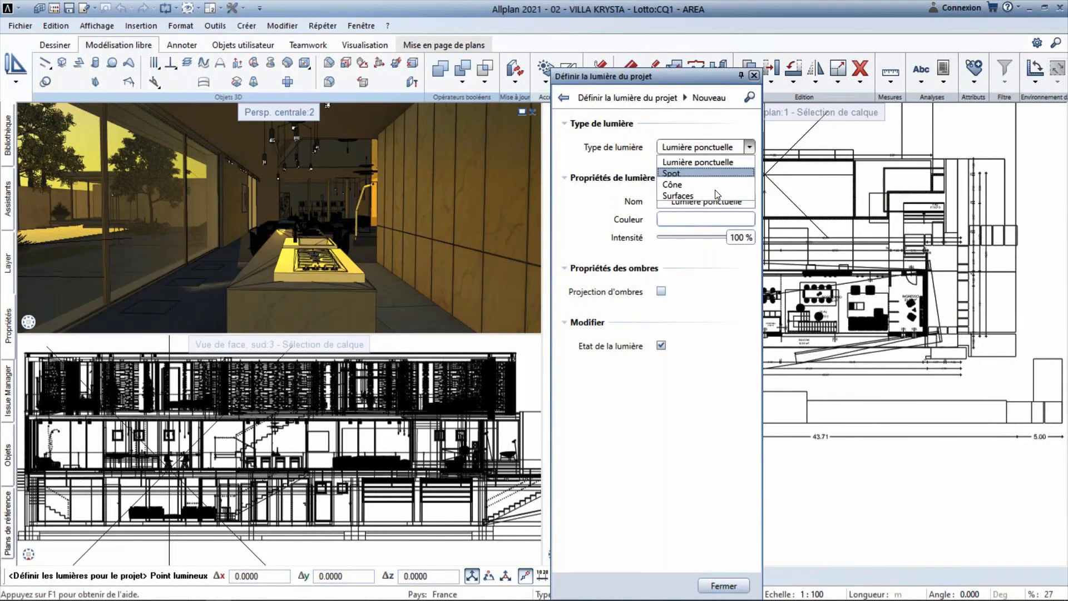
click(297, 142)
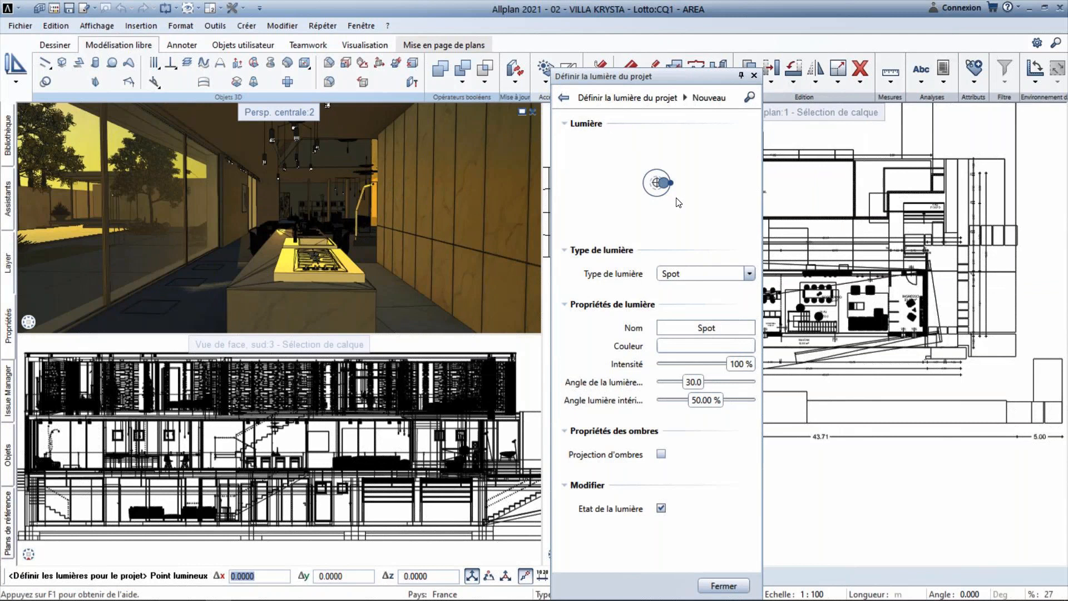
Try the Cône and Surfaces light types for the new light, and return to Spot
click(695, 273)
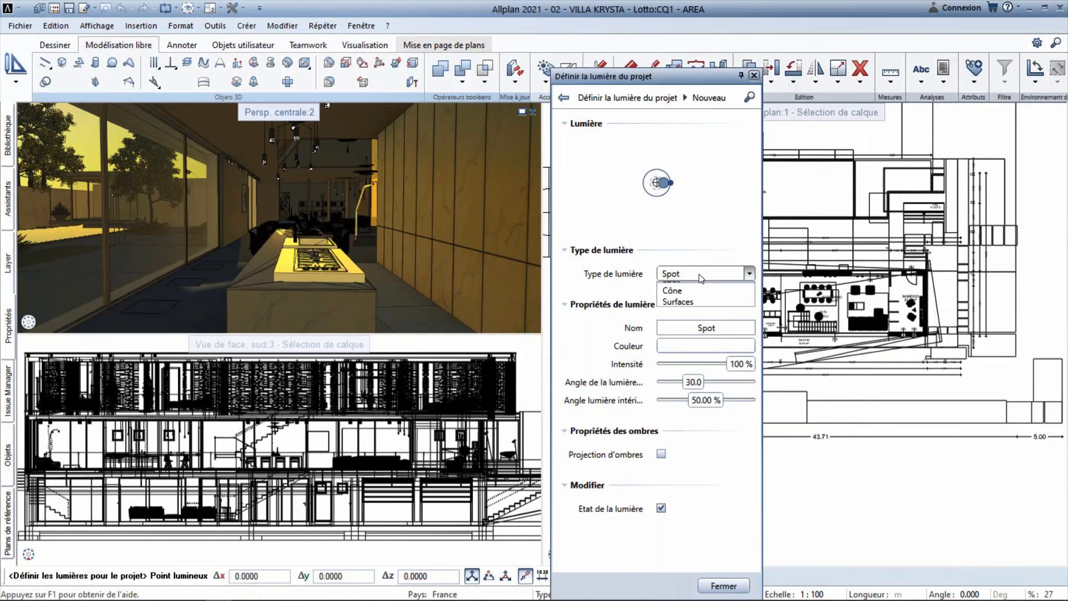
click(683, 315)
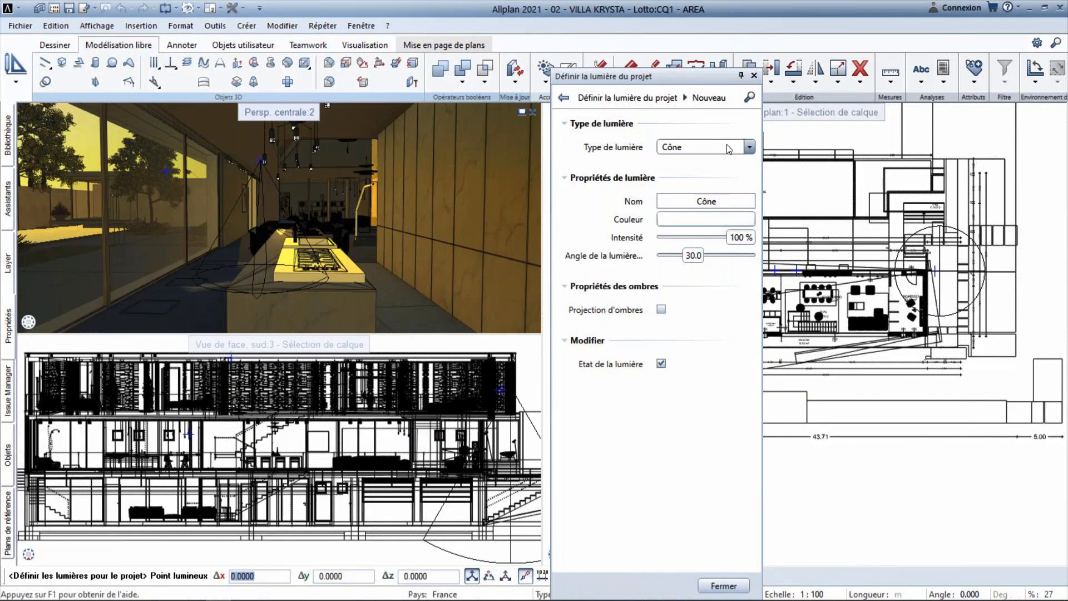
click(705, 146)
click(701, 195)
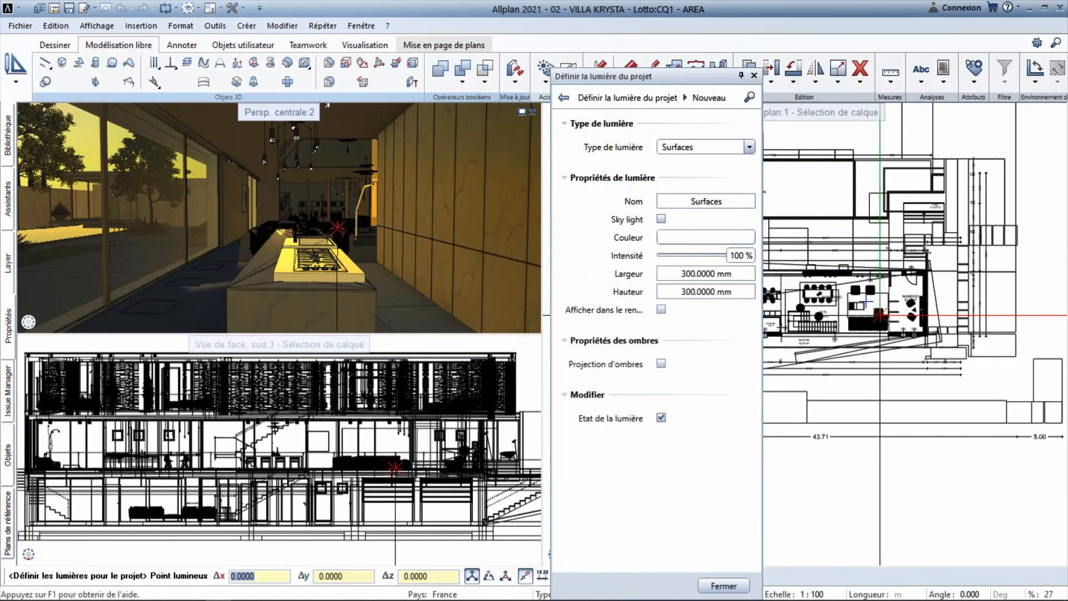
scroll(879, 315, up, 3)
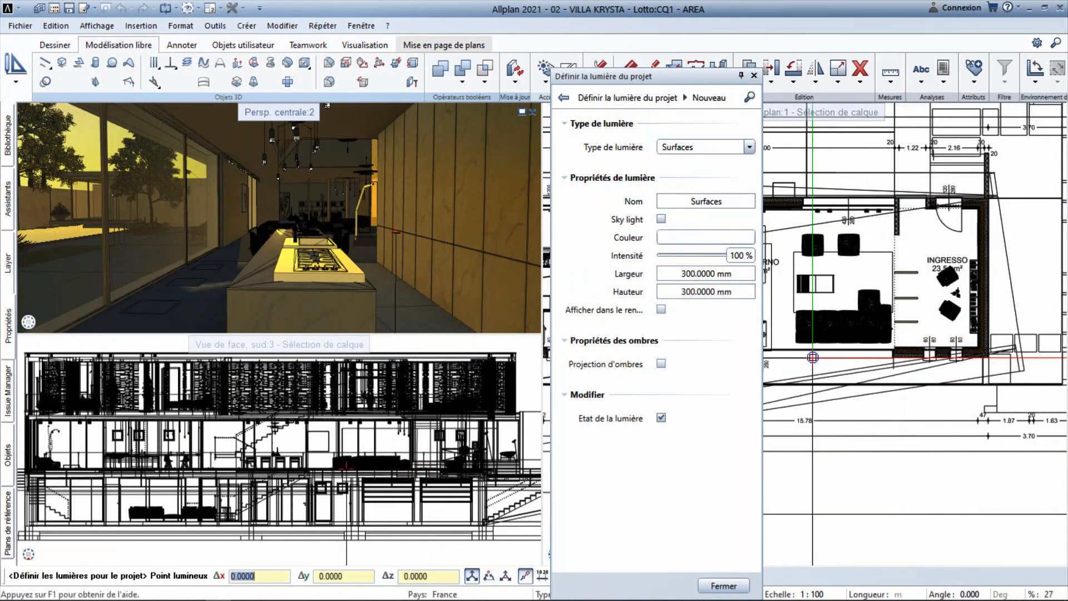
click(718, 147)
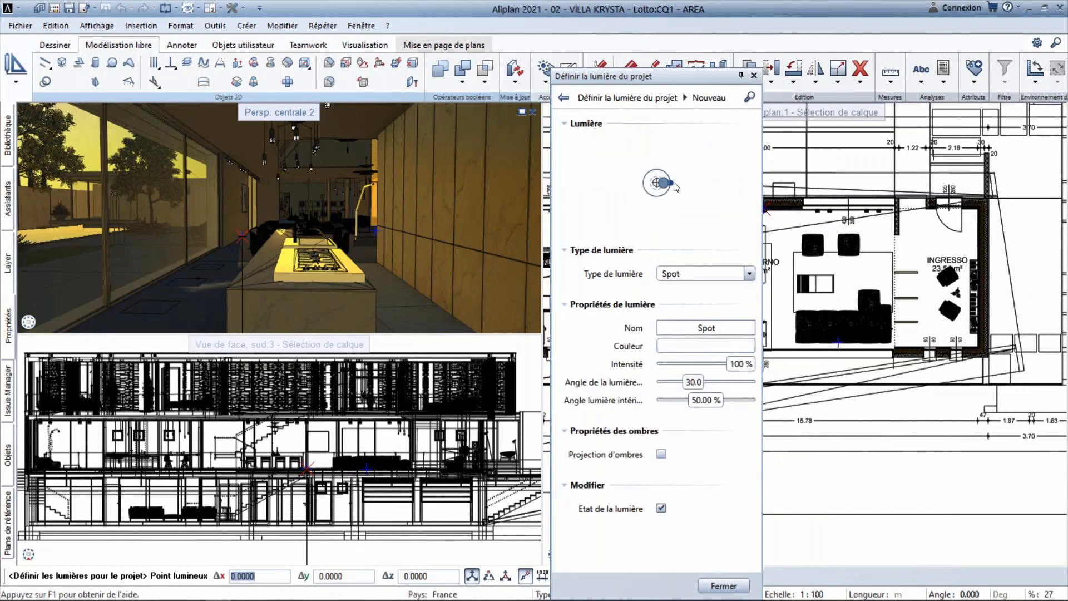
Try to place the spot at a kitchen pendant lamp using the plan and perspective views
middle_drag(768, 276, 947, 257)
middle_drag(773, 250, 878, 235)
scroll(879, 234, up, 3)
scroll(879, 236, down, 2)
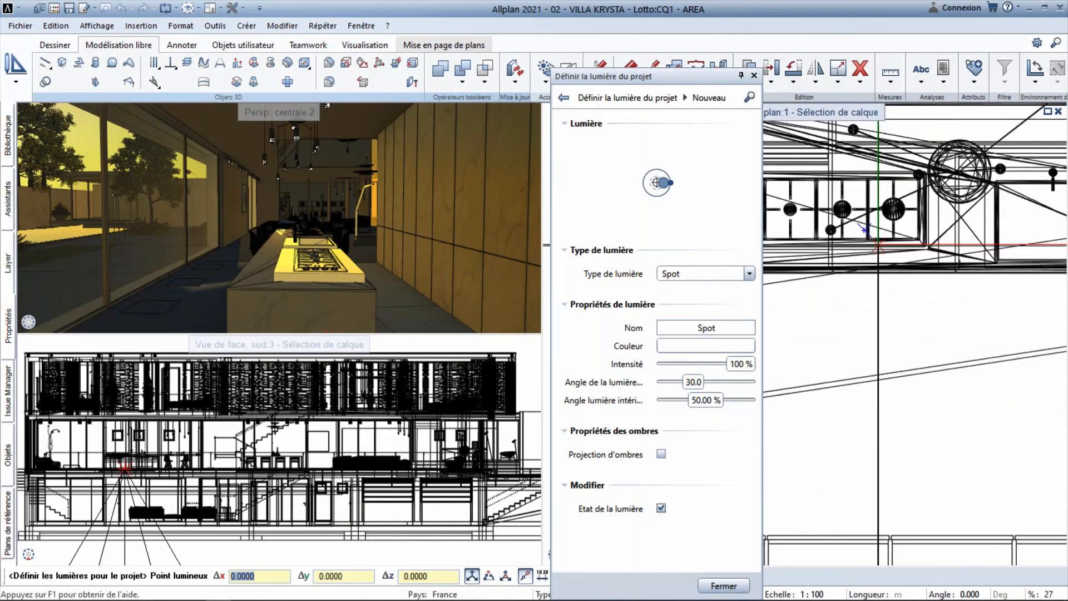
scroll(880, 243, up, 2)
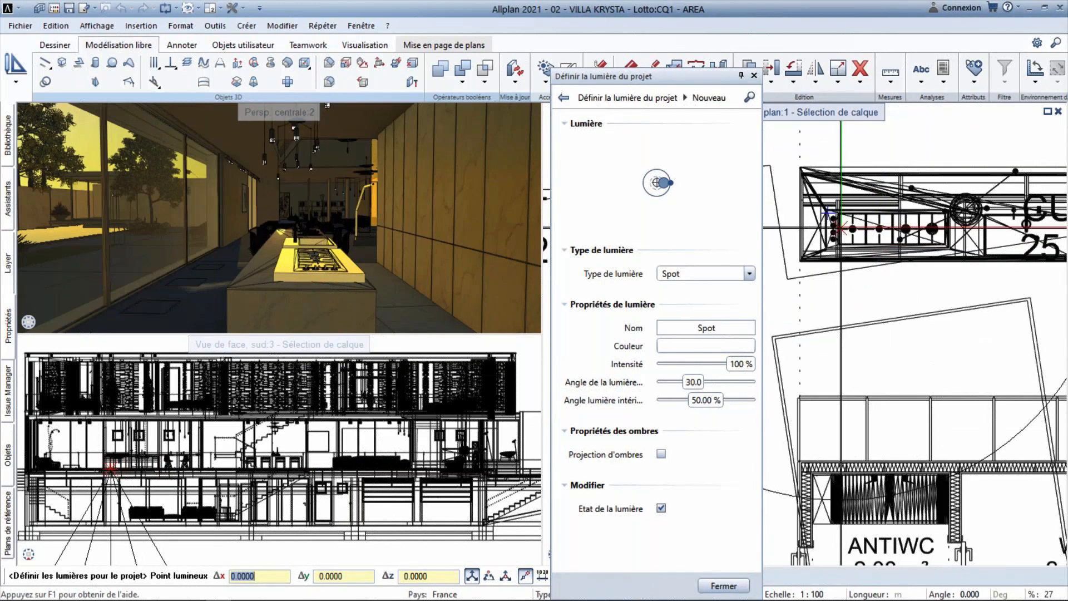
scroll(880, 244, down, 2)
scroll(925, 241, up, 4)
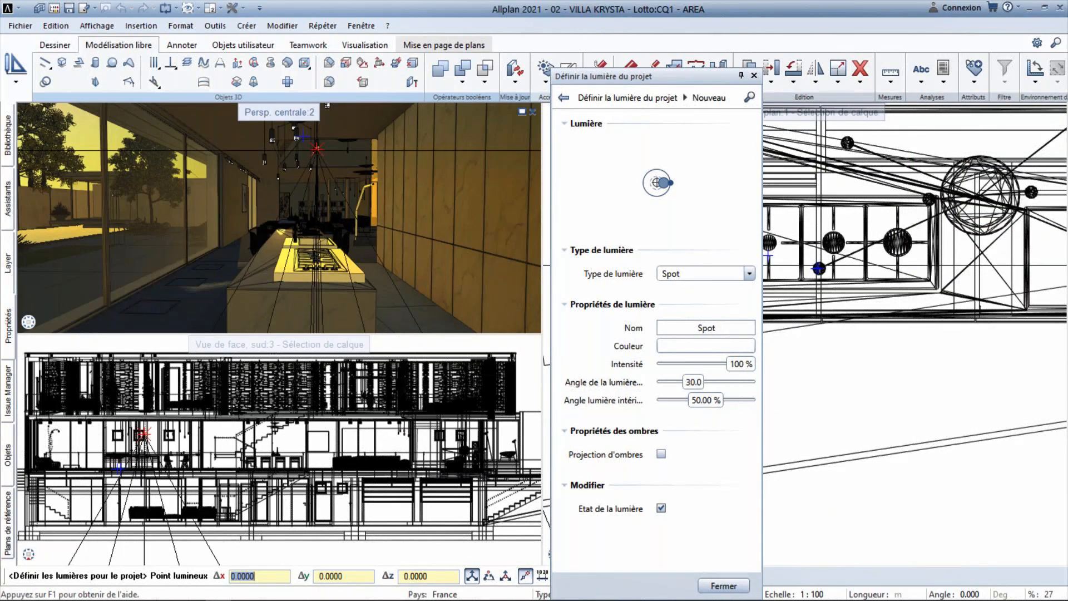
scroll(316, 147, up, 3)
scroll(316, 146, up, 3)
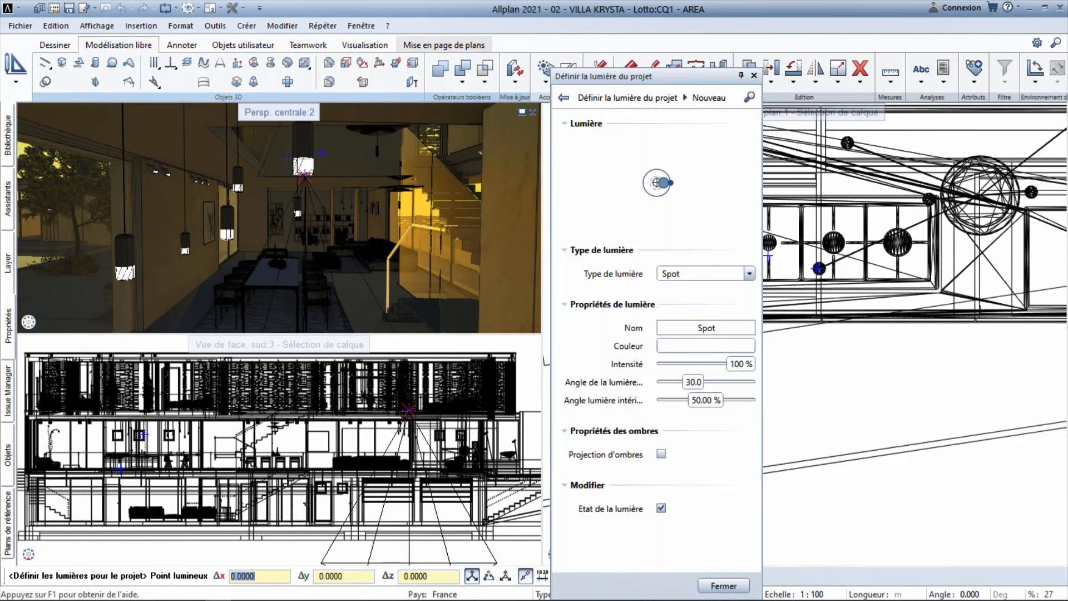
click(303, 175)
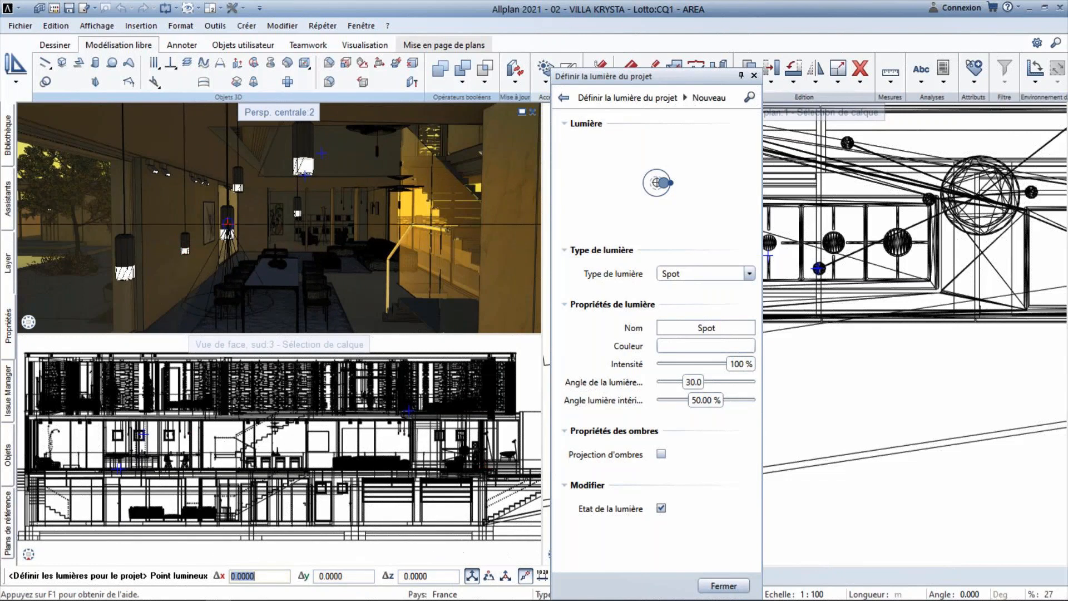
Examine the kitchen pendant lamps in the south front view after trying the southeast isometric
mouse_move(104, 324)
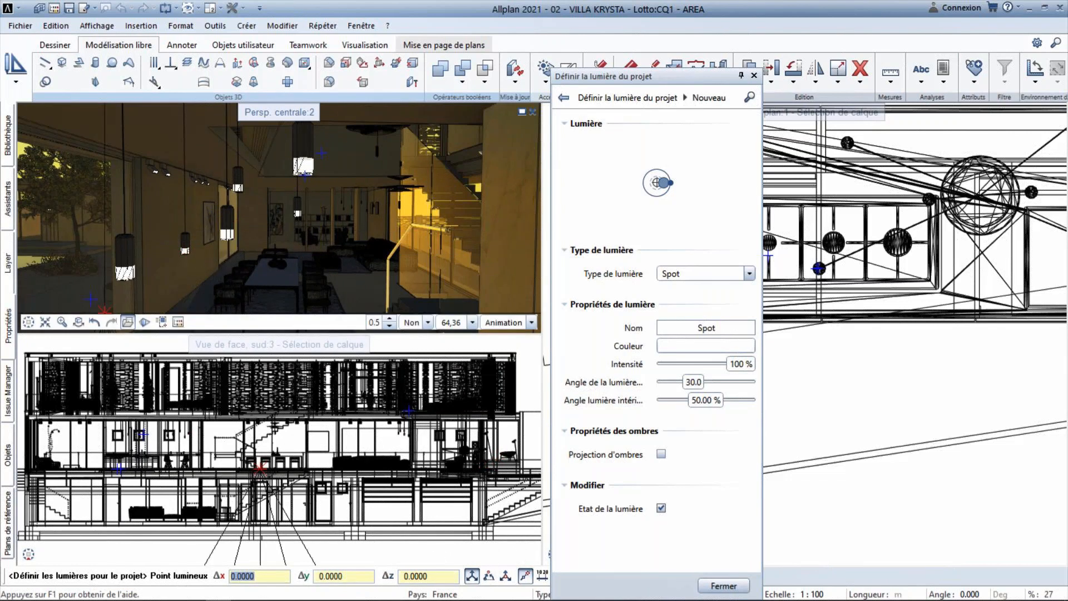
mouse_move(28, 322)
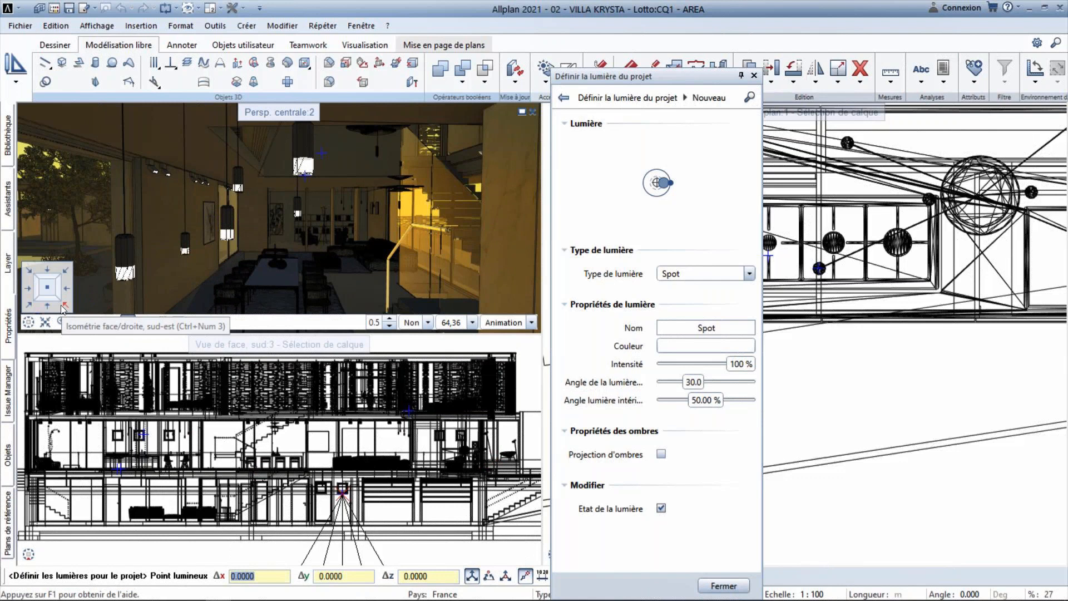
mouse_move(28, 554)
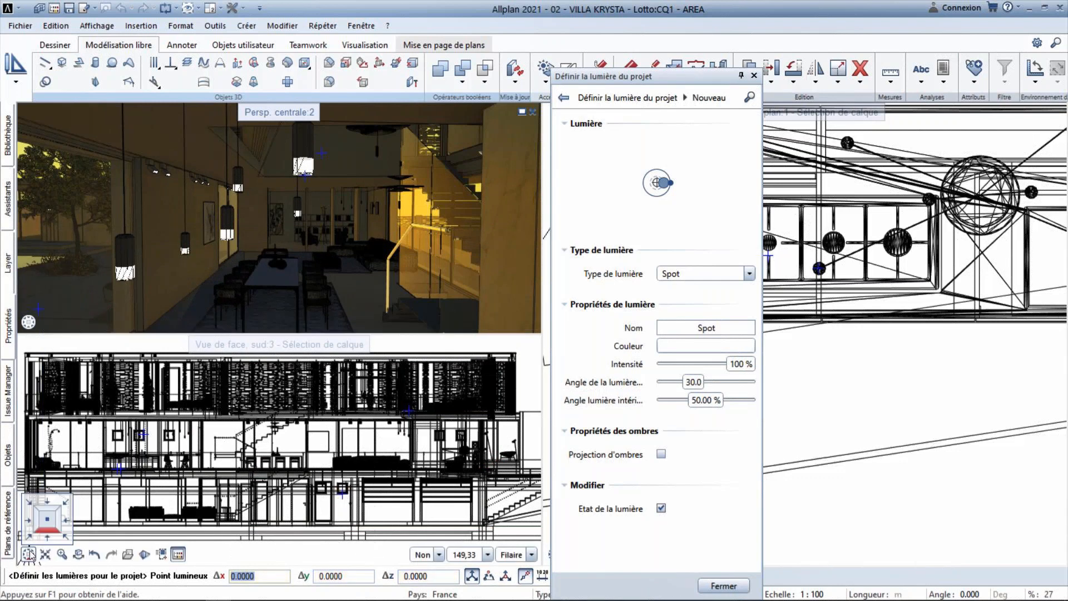
click(65, 537)
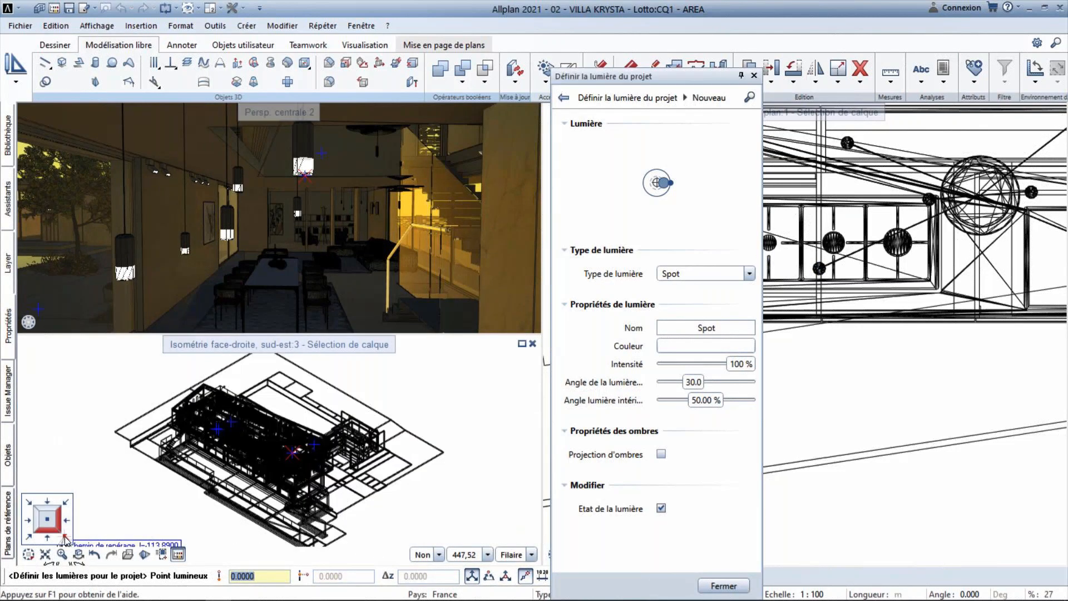
click(47, 538)
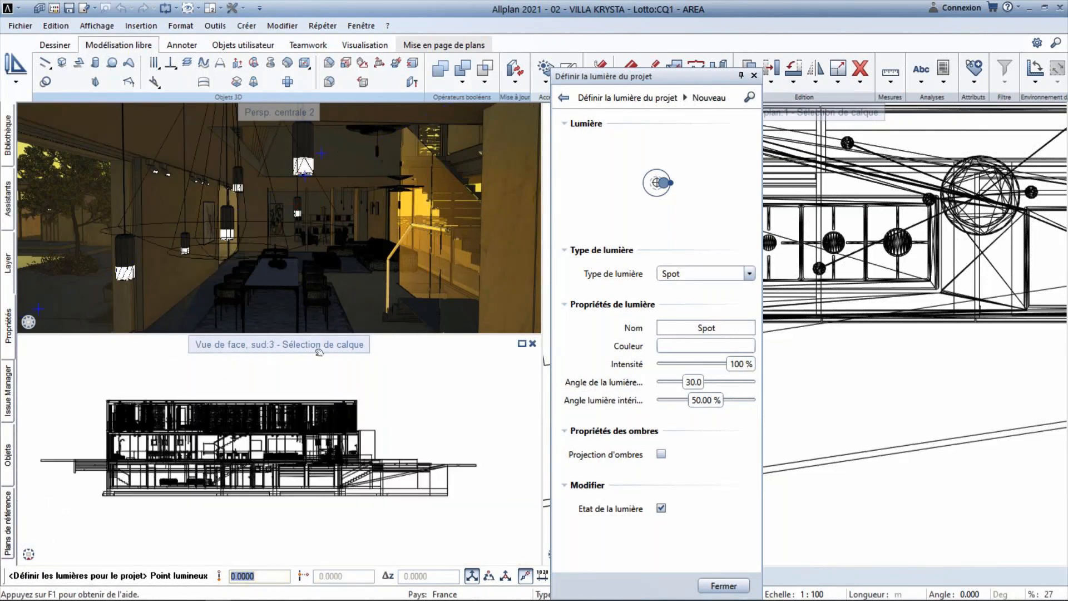
scroll(319, 356, up, 6)
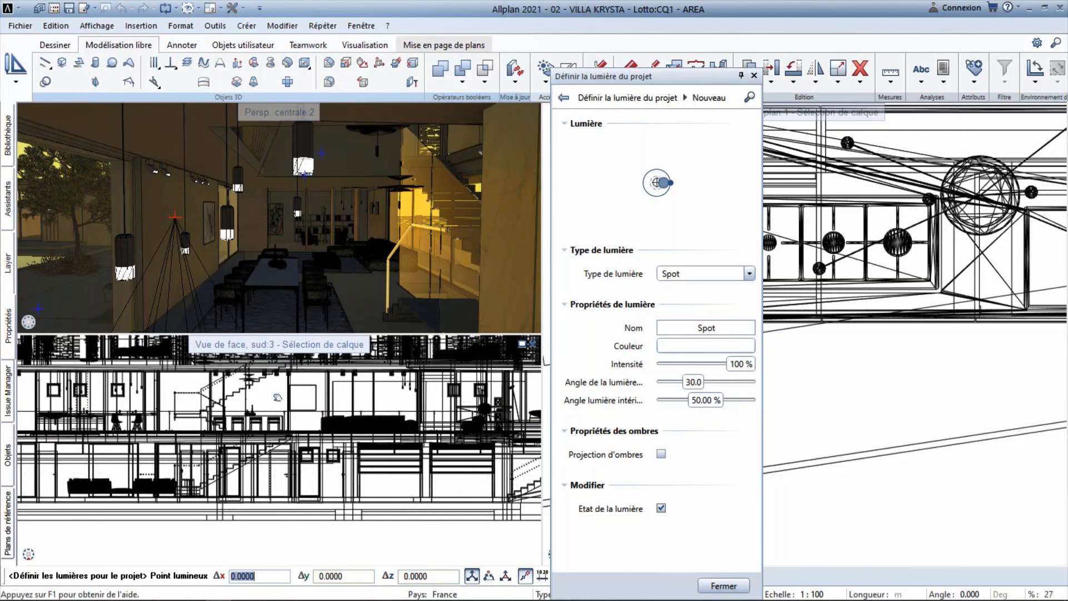
scroll(184, 396, up, 4)
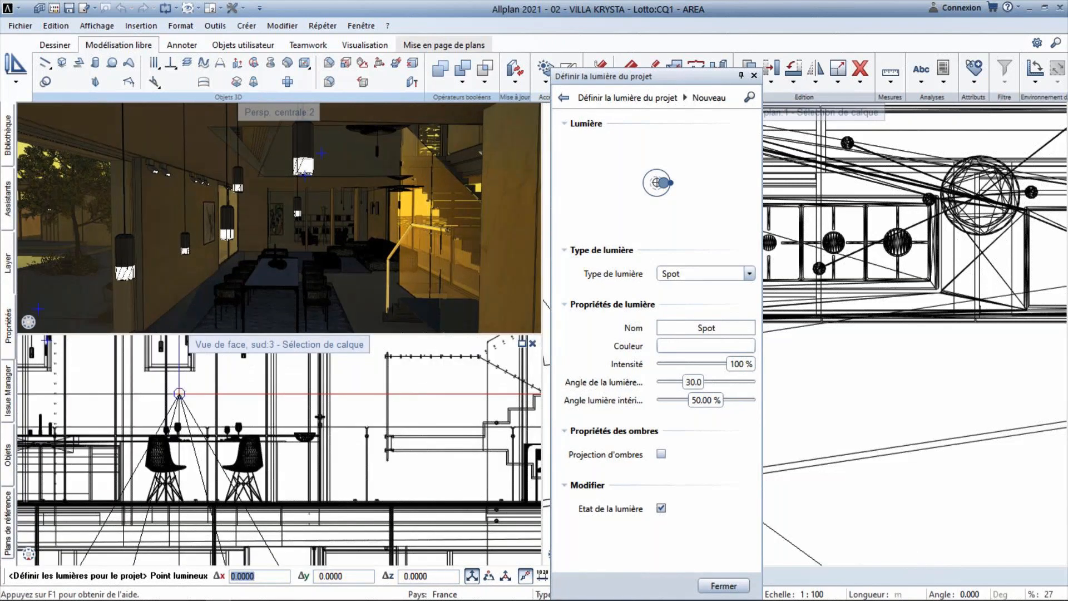
middle_drag(179, 393, 302, 411)
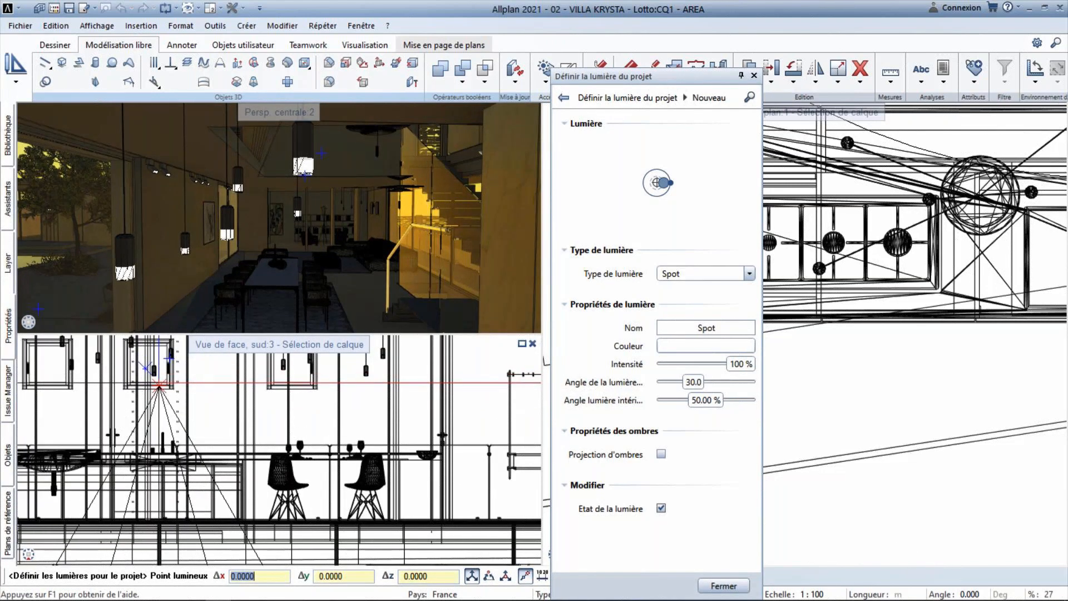
Show the plan view as a southwest isometric and place the spot's source at the underside of a pendant lamp above the kitchen island
scroll(889, 379, down, 5)
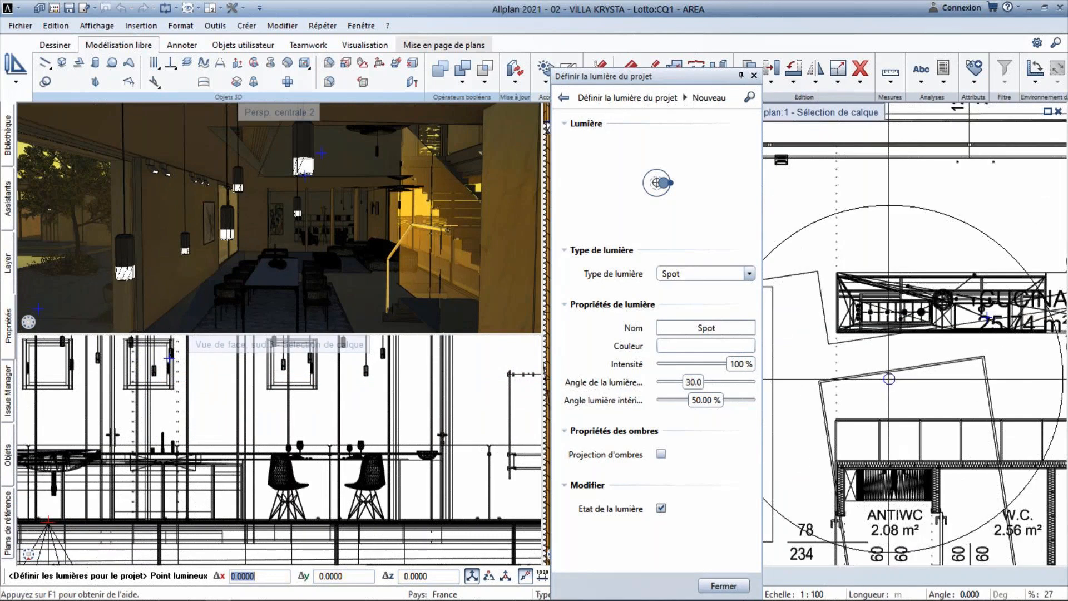
scroll(888, 378, down, 3)
drag(682, 82, 430, 104)
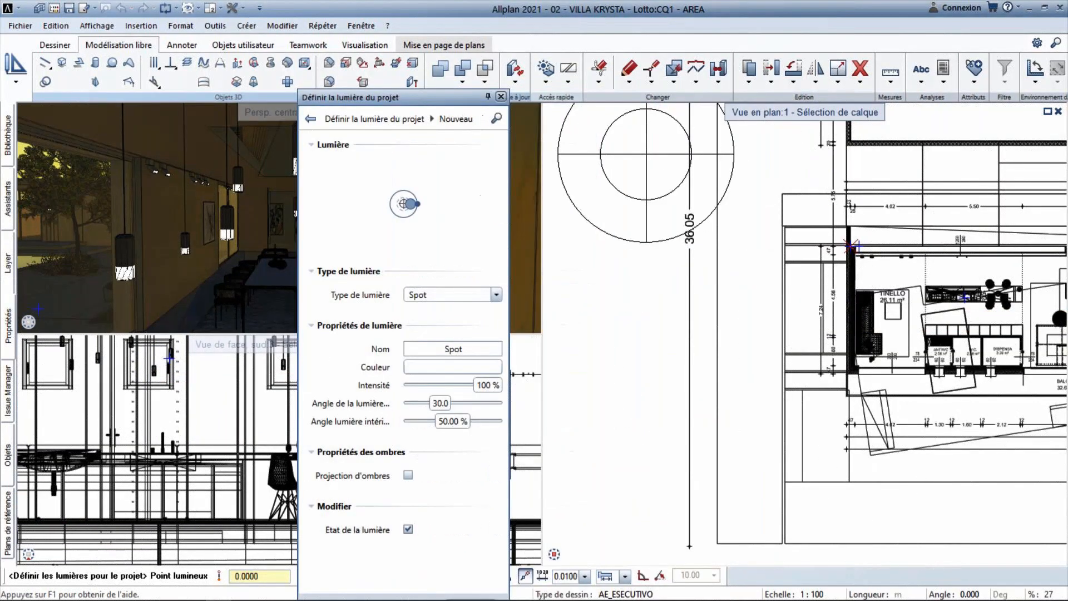
click(555, 537)
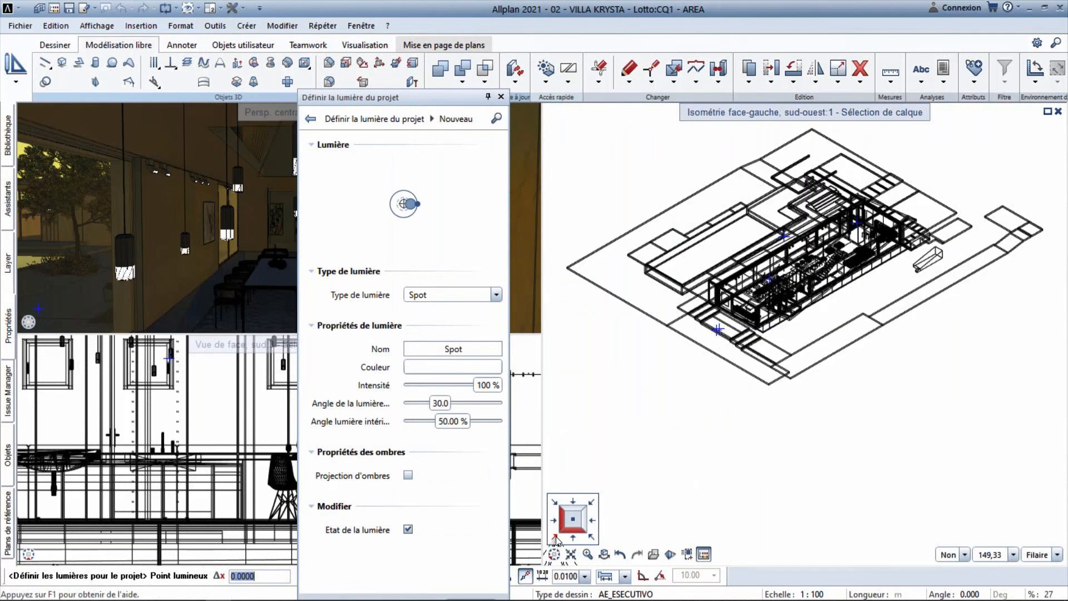
scroll(790, 296, up, 4)
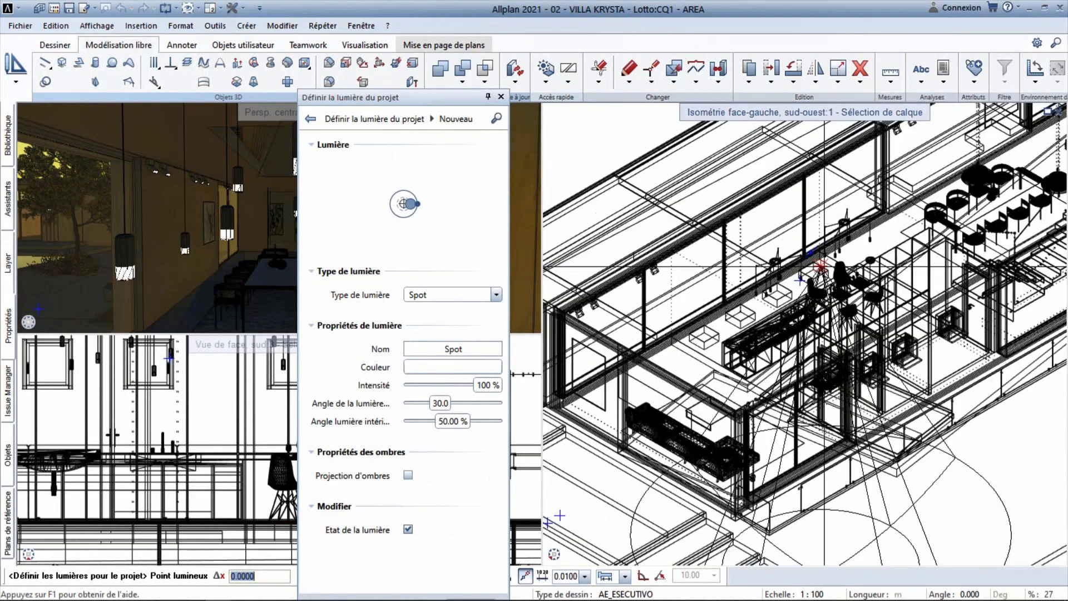
scroll(820, 266, up, 3)
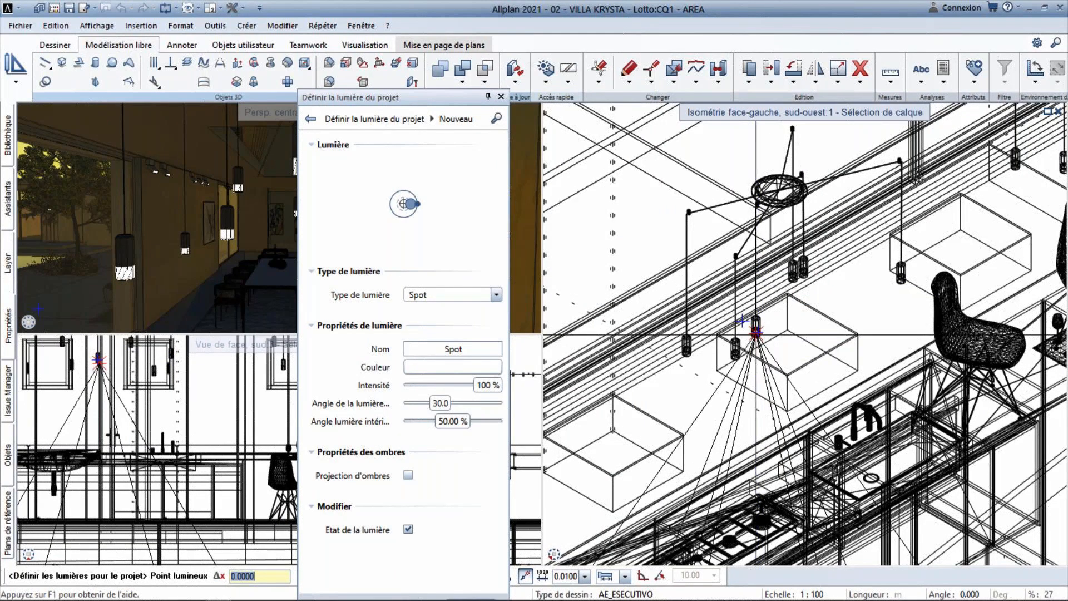
scroll(757, 333, up, 4)
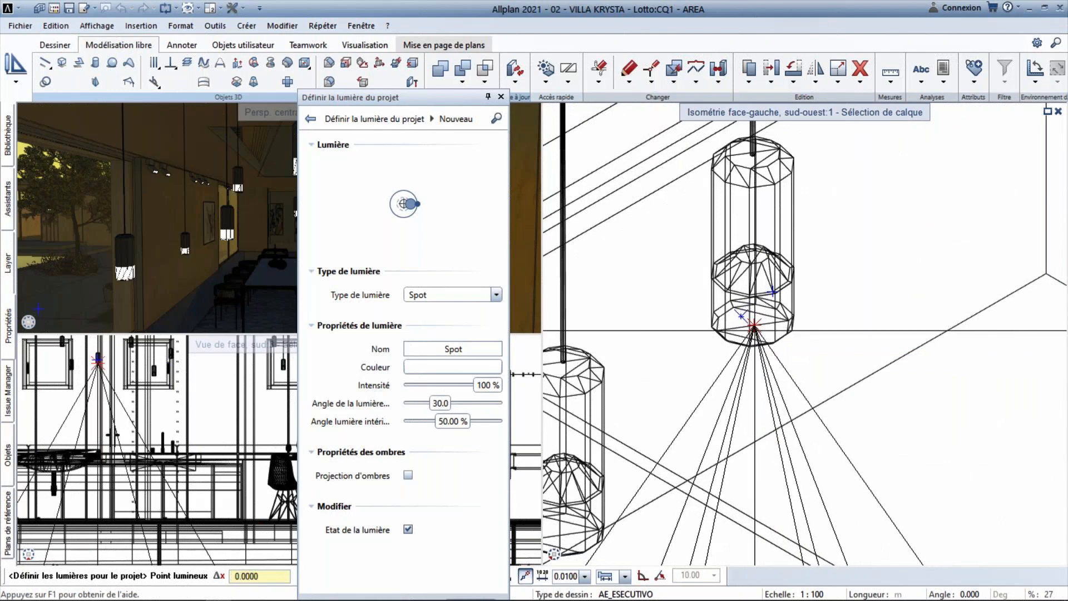
click(755, 324)
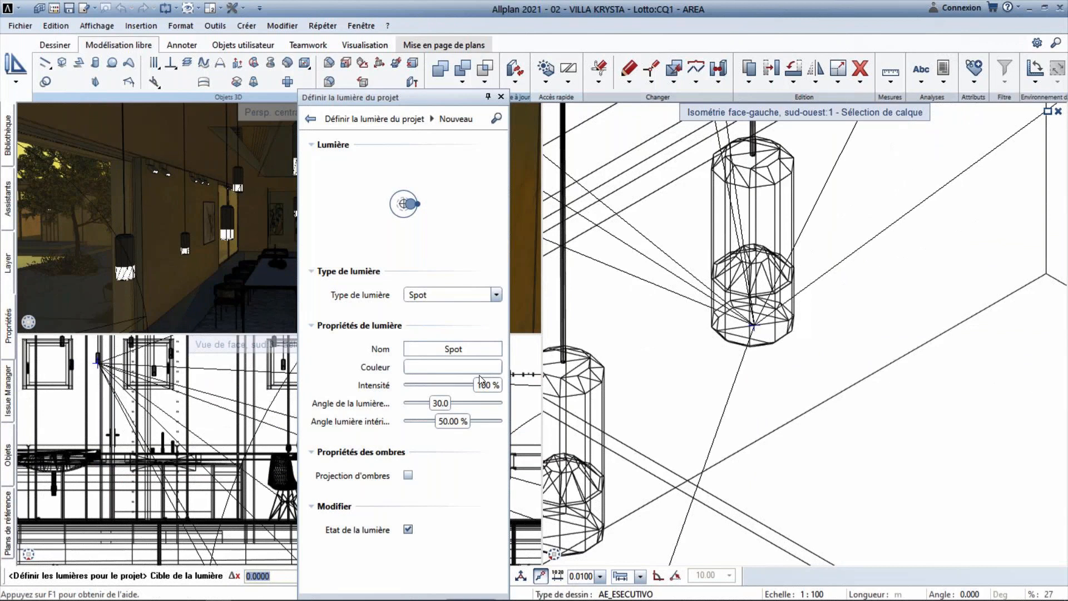
Aim the spot straight down with its target 0.6 m below the source
drag(428, 99, 638, 125)
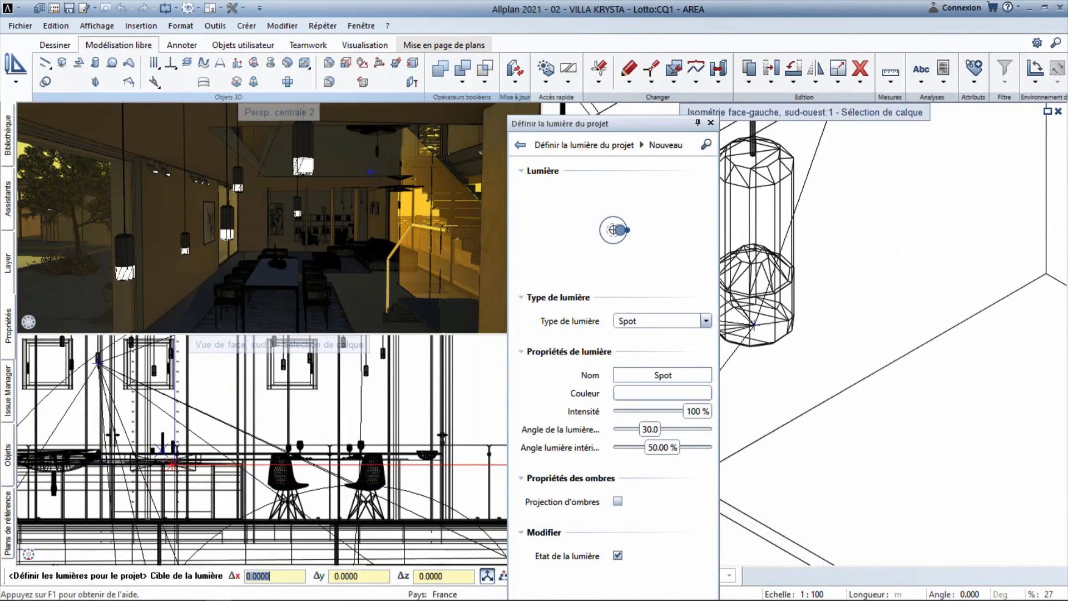
scroll(798, 424, down, 5)
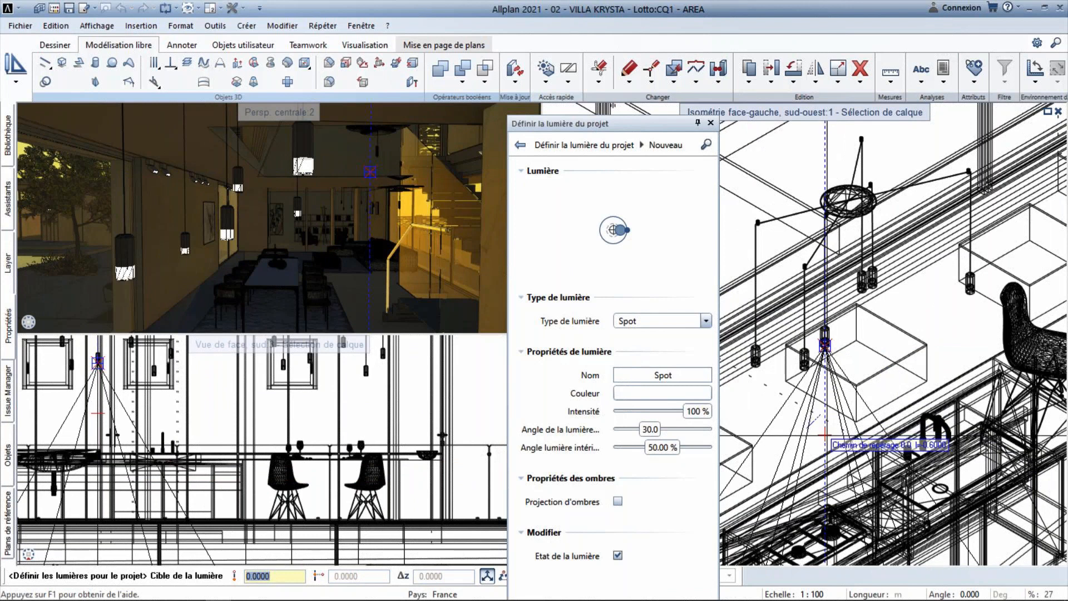
click(825, 434)
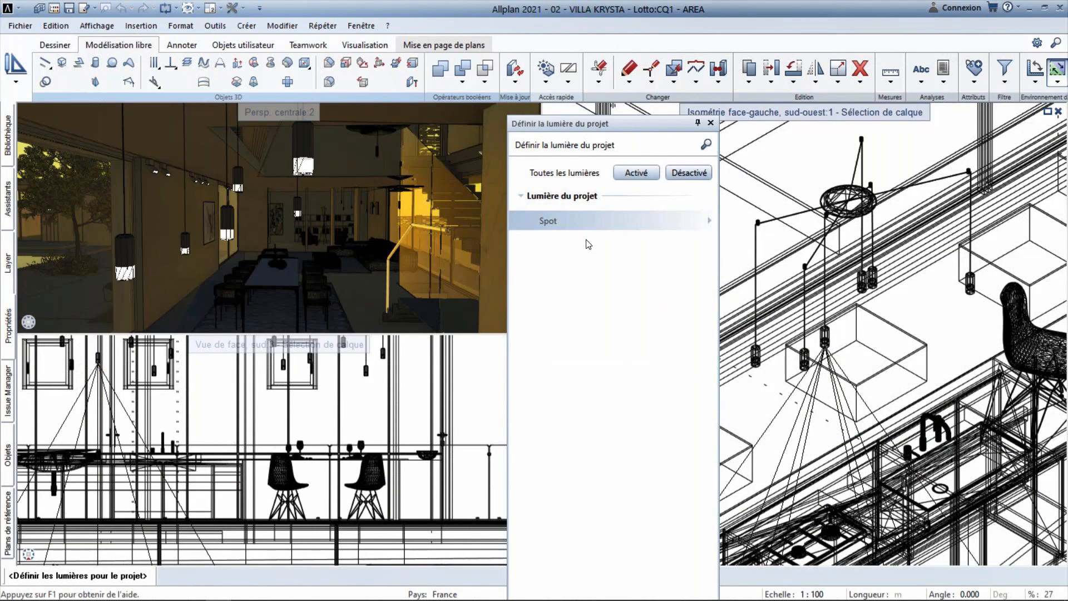
Open the placed spot's settings and widen its light angle to about 59.5 degrees over the island
click(624, 225)
drag(624, 233, 645, 234)
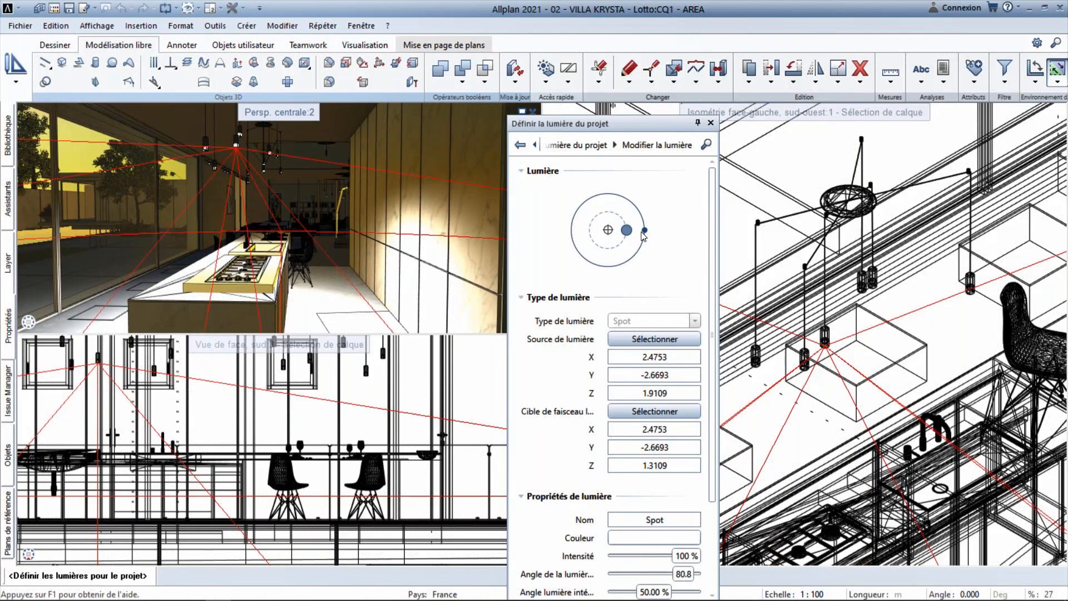
mouse_move(645, 232)
mouse_down()
mouse_move(654, 233)
mouse_move(623, 241)
mouse_move(636, 240)
mouse_up()
scroll(665, 279, down, 3)
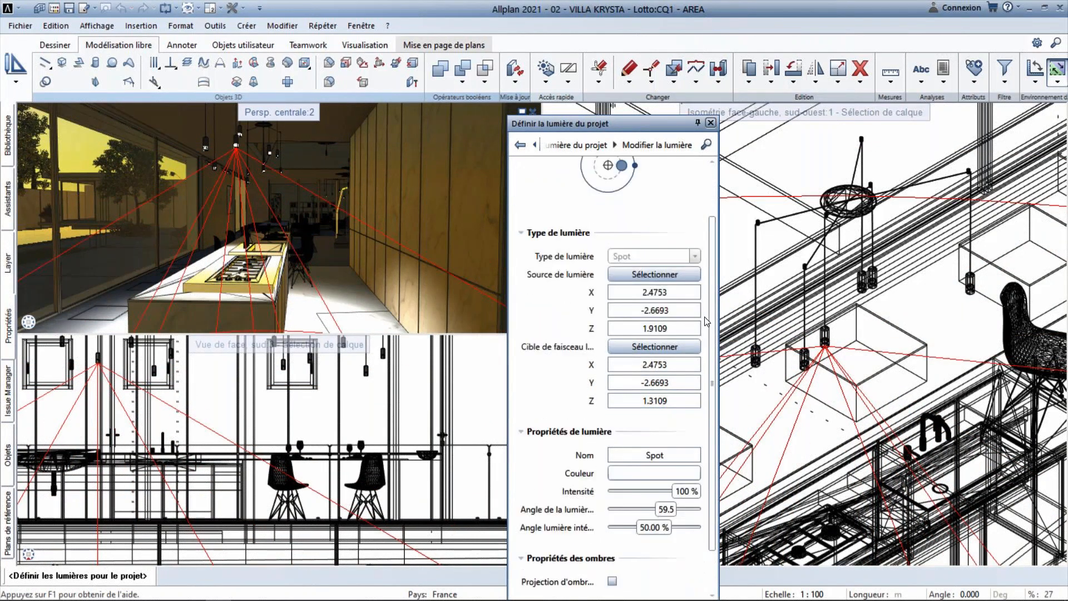
Turn on shadow casting for the spot and narrow its light angle to about 56.4 degrees
click(612, 529)
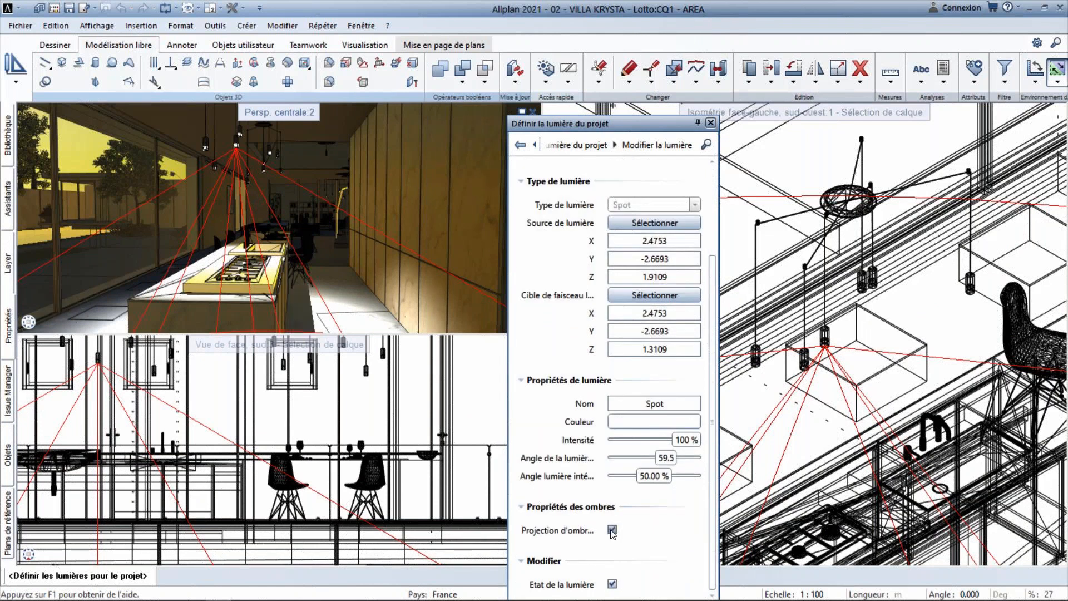
click(611, 530)
click(612, 530)
scroll(691, 215, up, 2)
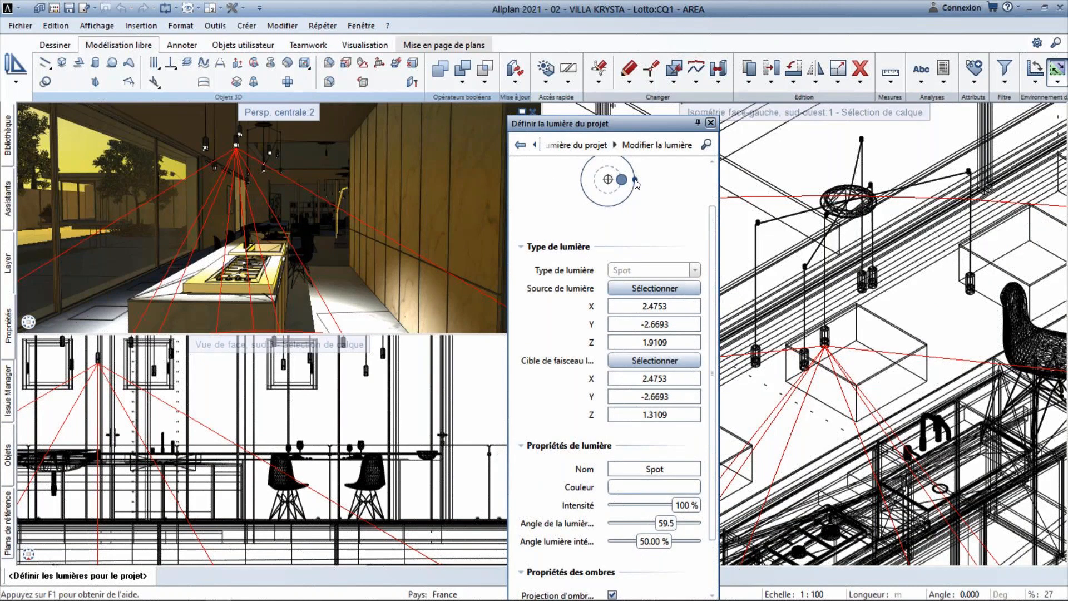
mouse_move(636, 183)
mouse_down()
mouse_move(649, 186)
mouse_move(621, 195)
mouse_move(635, 199)
mouse_up()
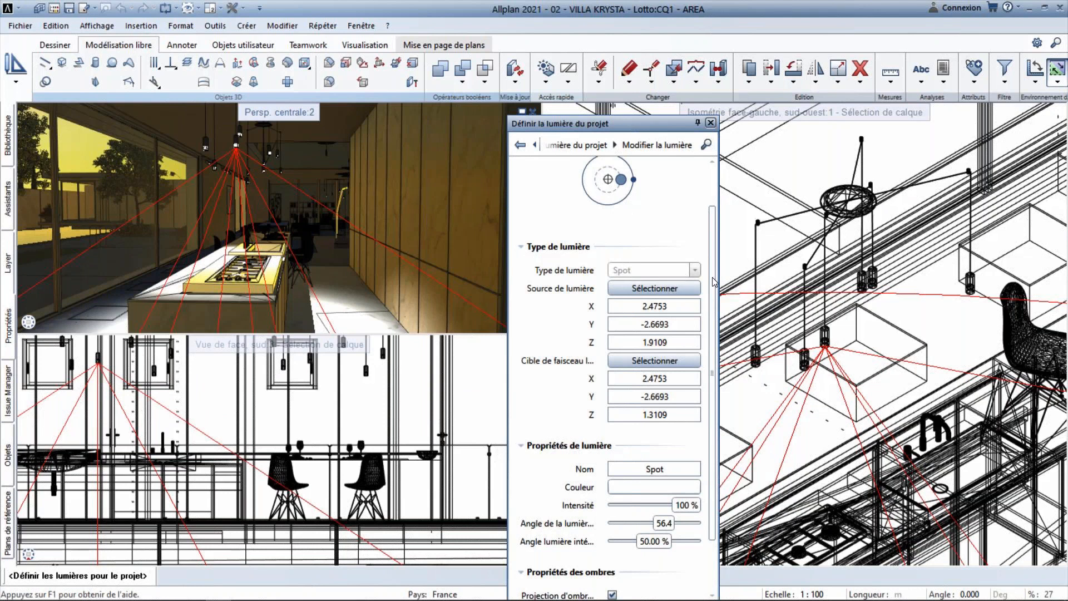
Give the spot a pale warm yellow light colour, RGB 255, 254, 236
scroll(706, 306, down, 2)
click(651, 438)
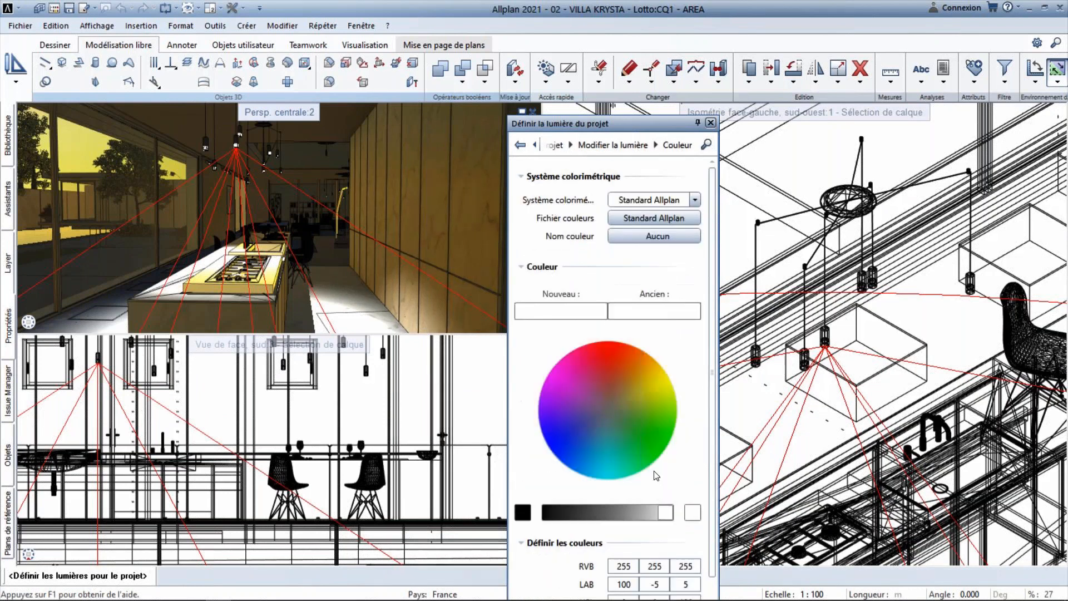
click(659, 381)
click(661, 512)
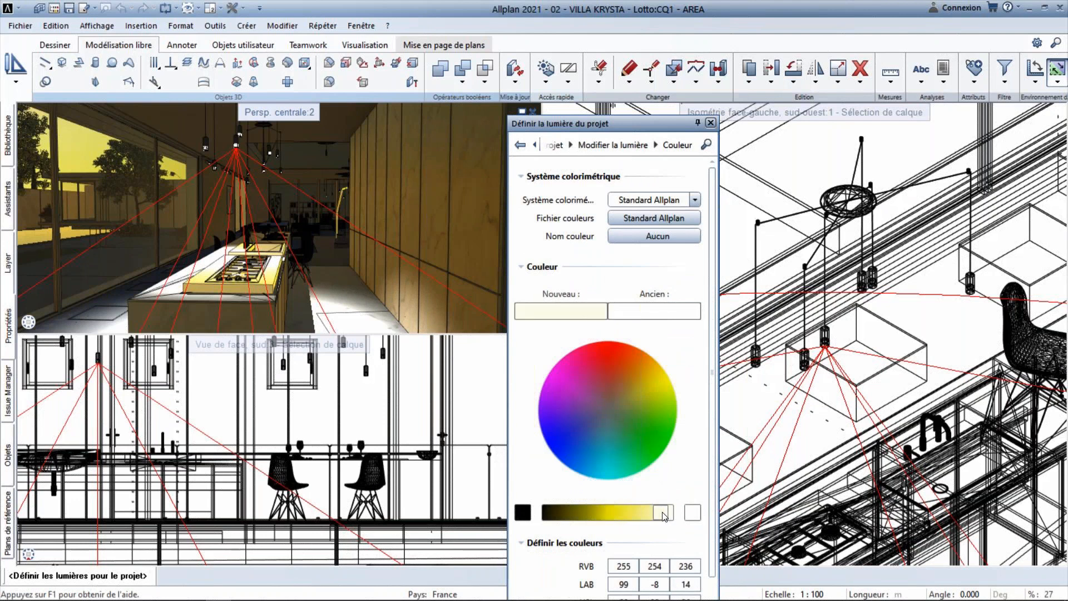
scroll(706, 534, down, 1)
scroll(712, 530, down, 2)
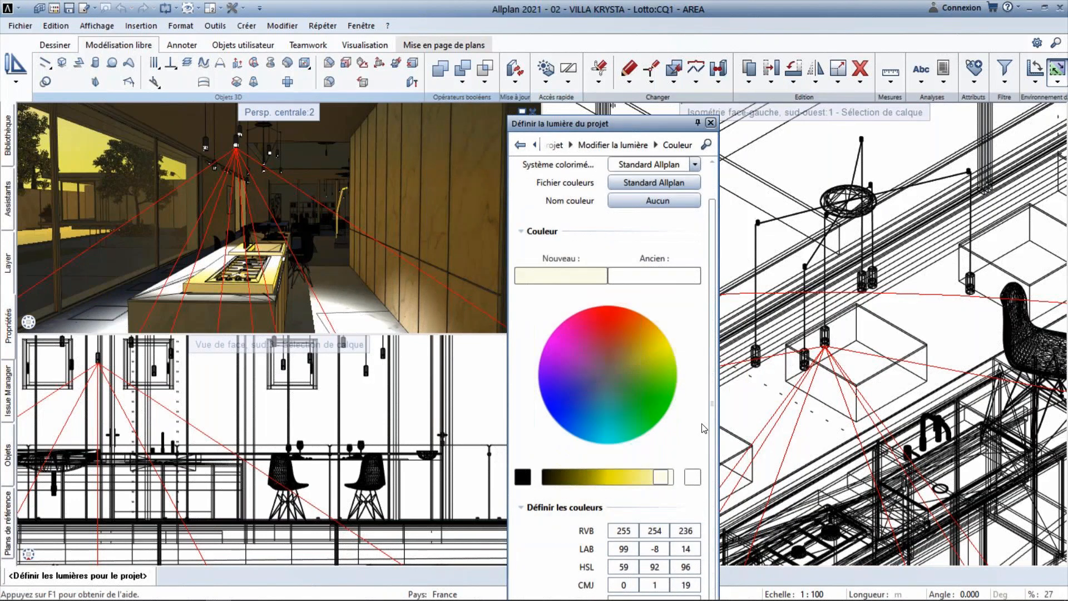
drag(636, 131, 658, 38)
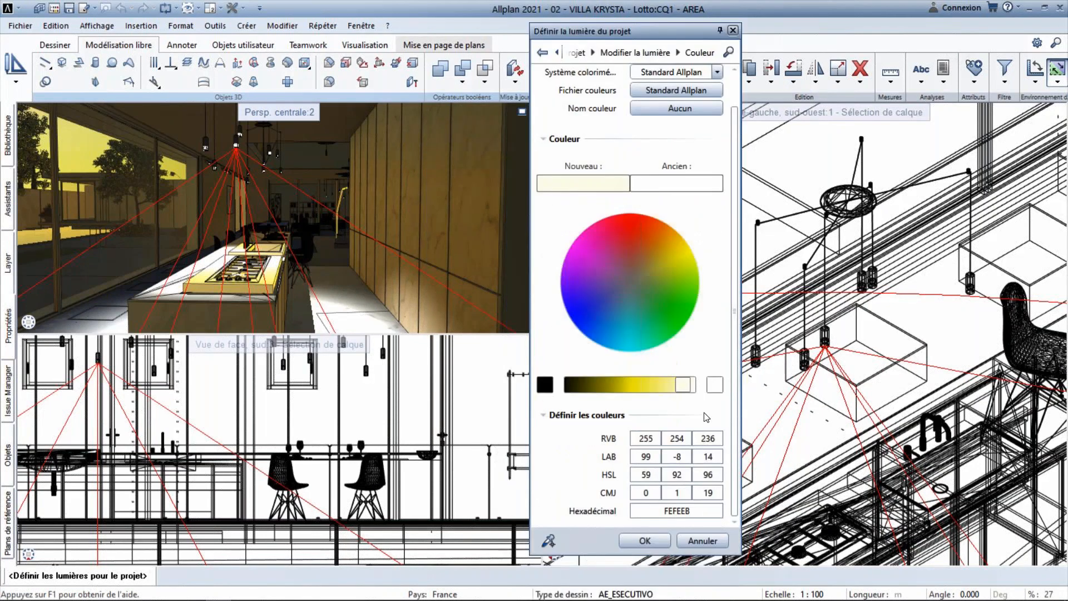
click(645, 540)
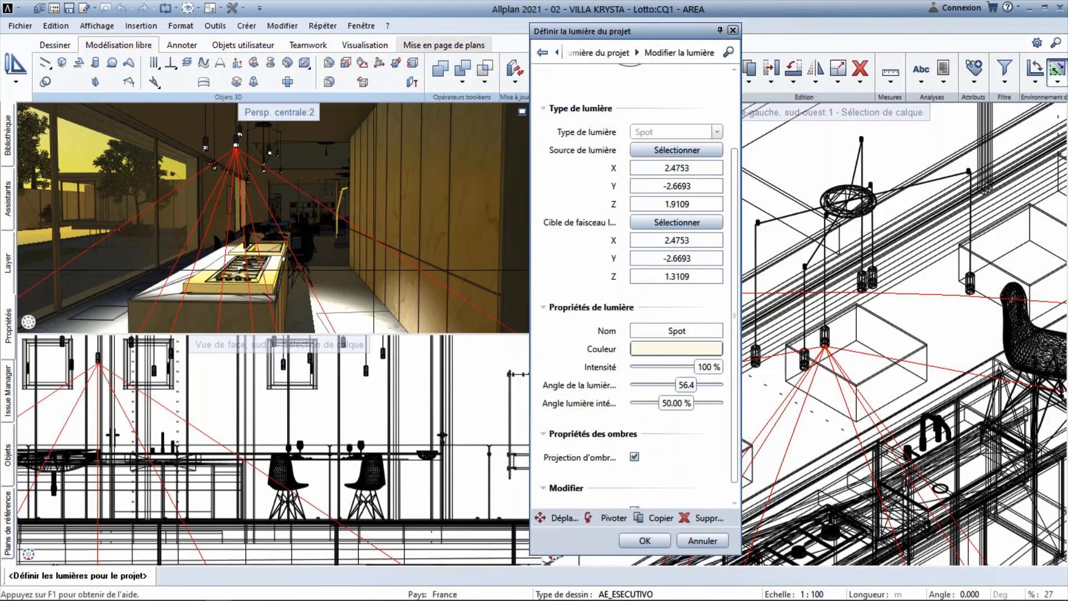
Adjust the spot to 25 % intensity, a light angle of about 58.2 degrees and an inner angle of about 87 %
drag(690, 386, 670, 388)
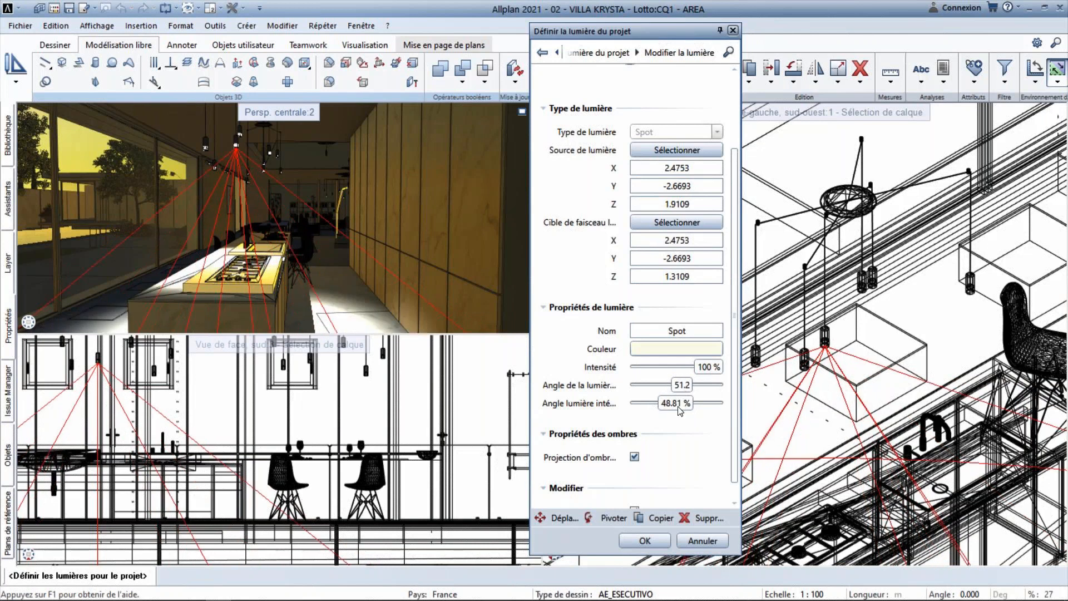
drag(677, 406, 660, 408)
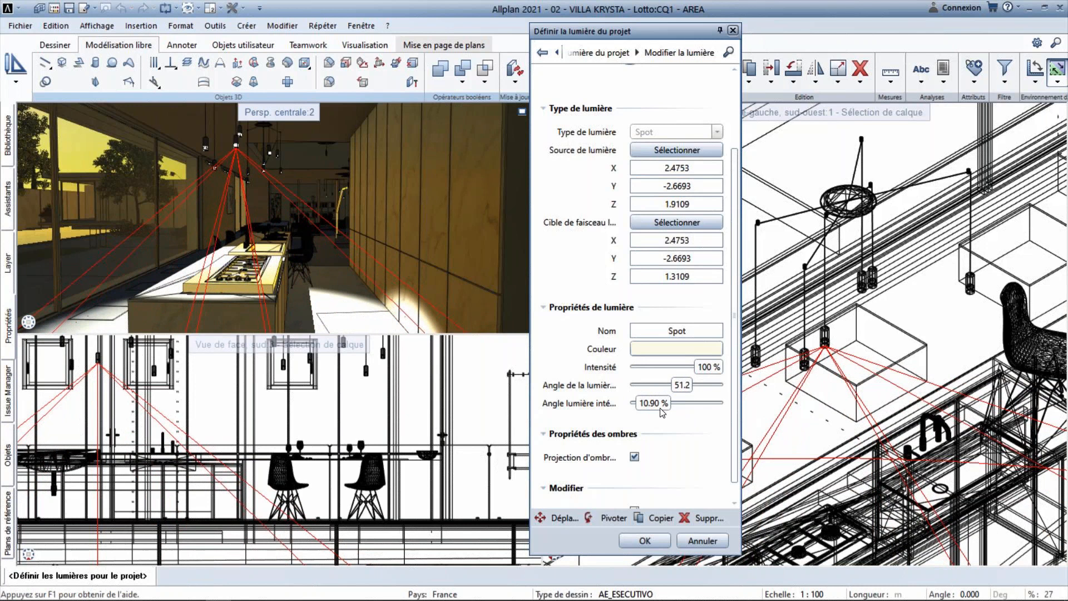
drag(658, 402, 678, 406)
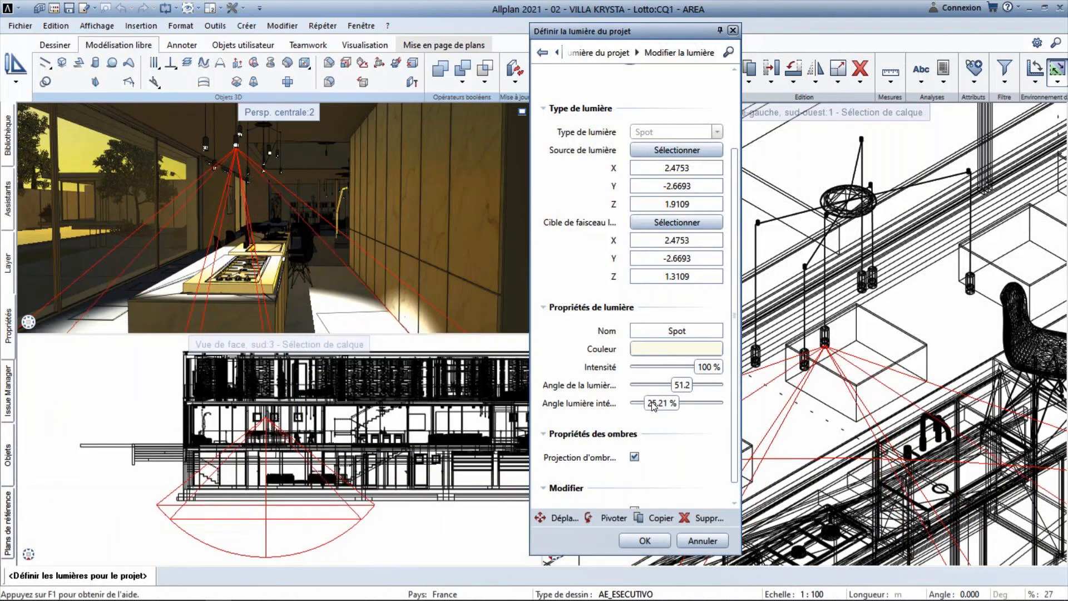
mouse_move(659, 401)
mouse_down()
mouse_move(632, 410)
mouse_move(695, 402)
mouse_move(667, 388)
mouse_move(688, 386)
mouse_move(686, 368)
mouse_move(650, 368)
mouse_move(663, 384)
mouse_up()
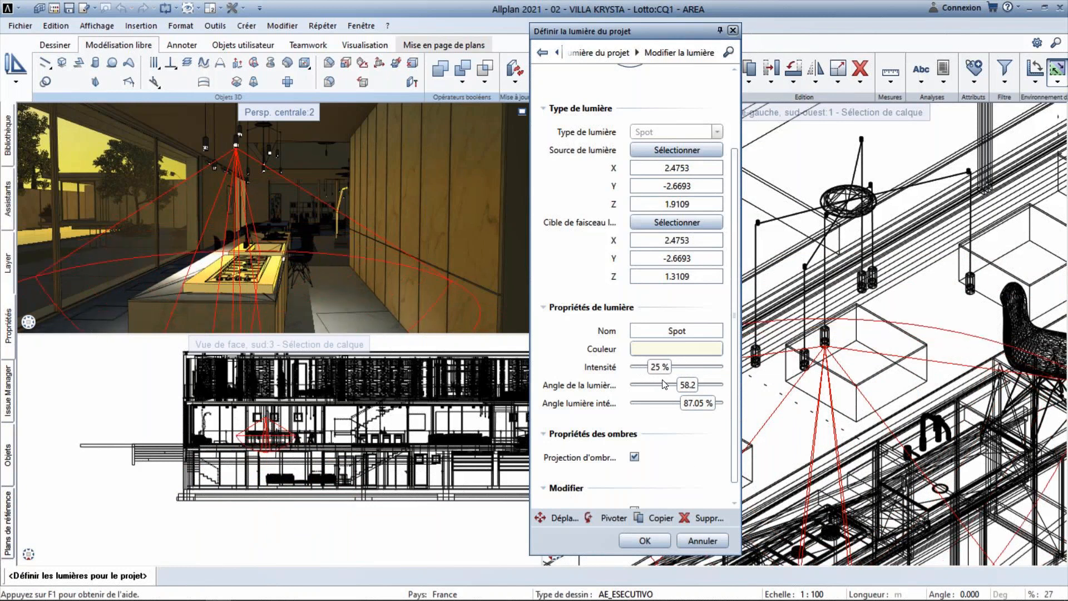
click(644, 540)
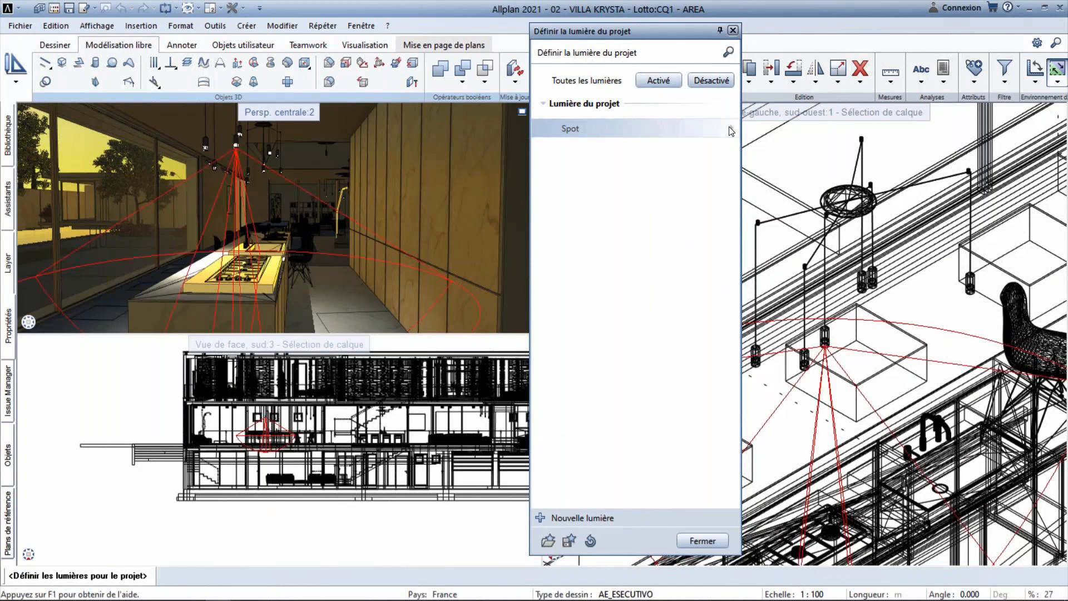
Create a new point light and place it at the underside of another kitchen pendant lamp
click(541, 519)
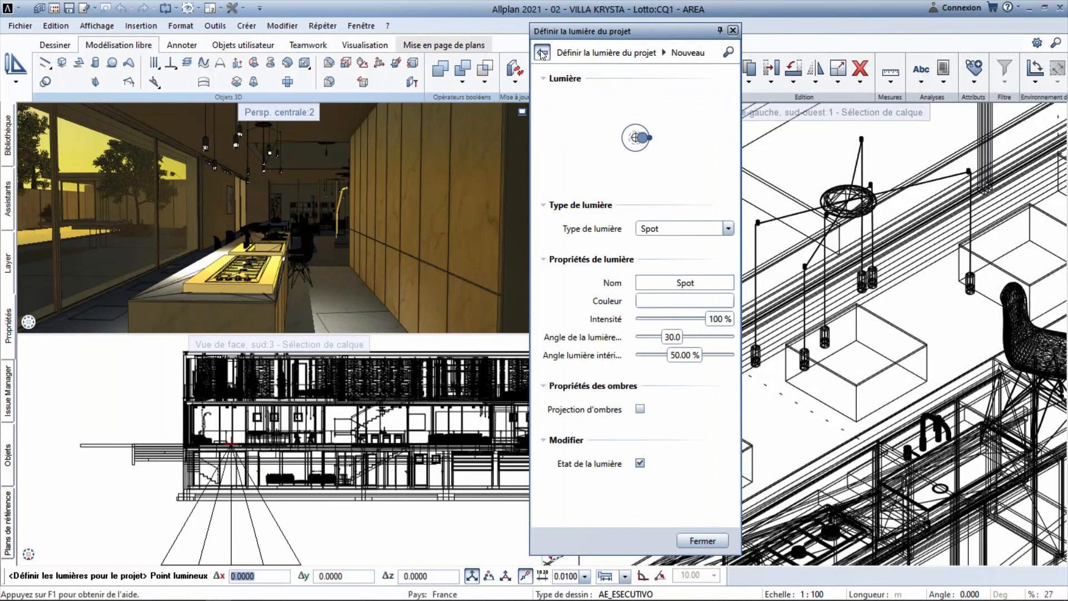
click(541, 53)
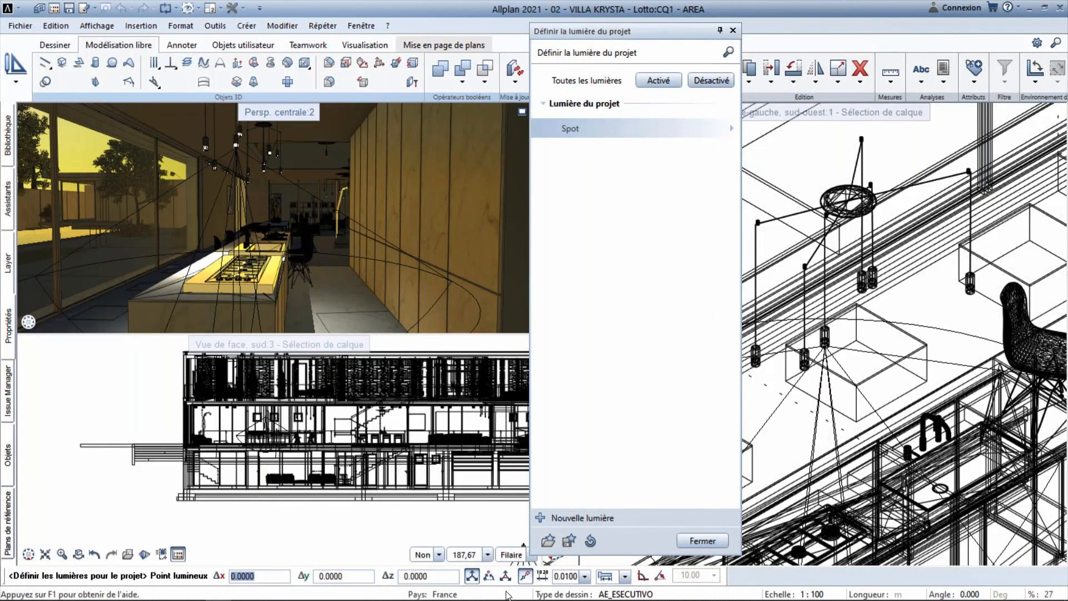
click(582, 518)
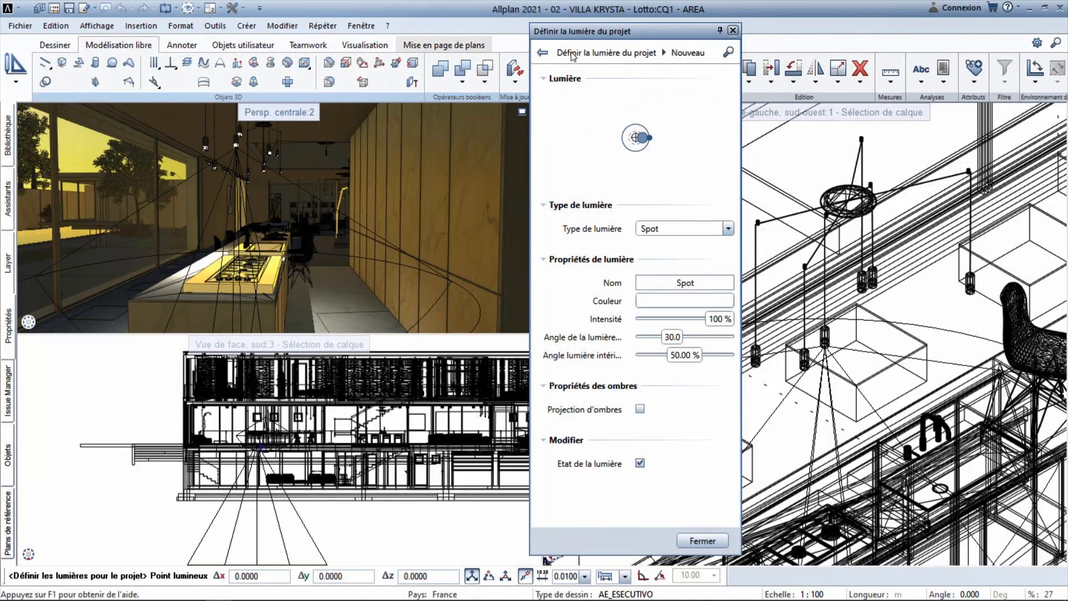
click(661, 228)
click(658, 244)
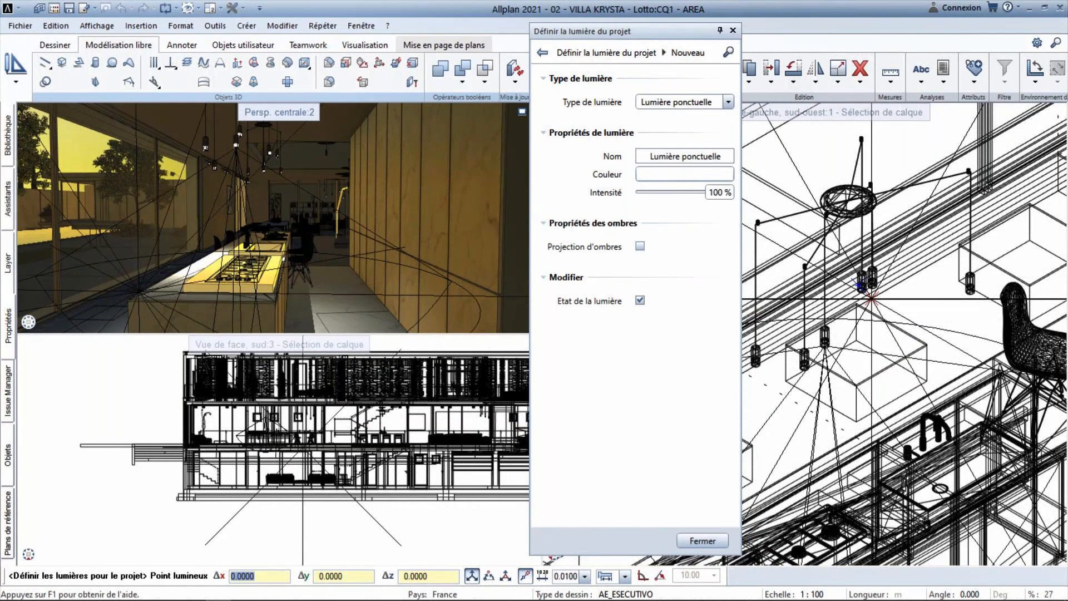
scroll(871, 299, up, 5)
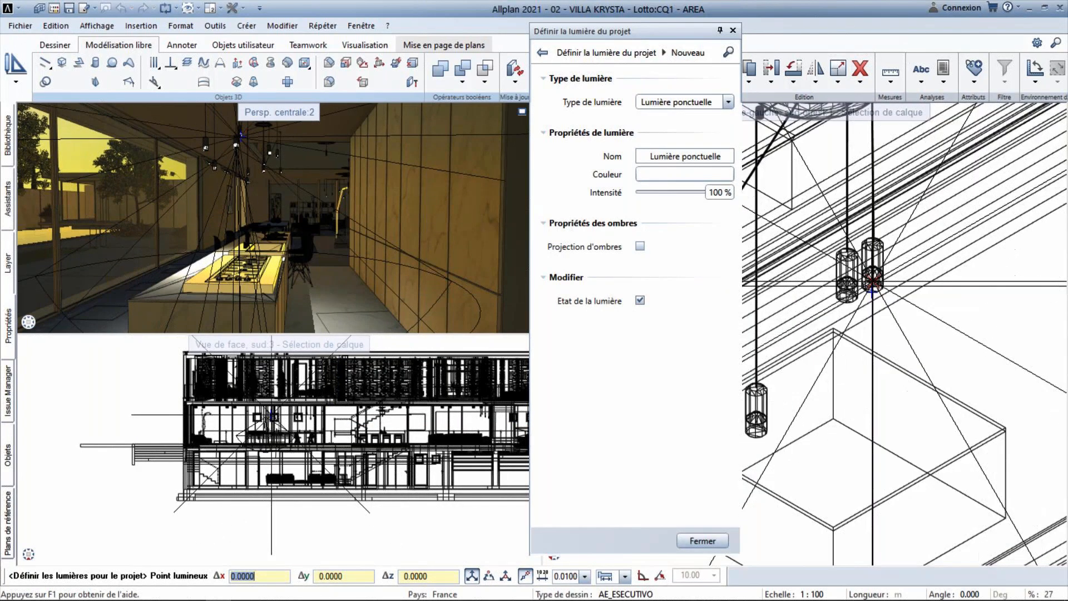
scroll(863, 279, up, 3)
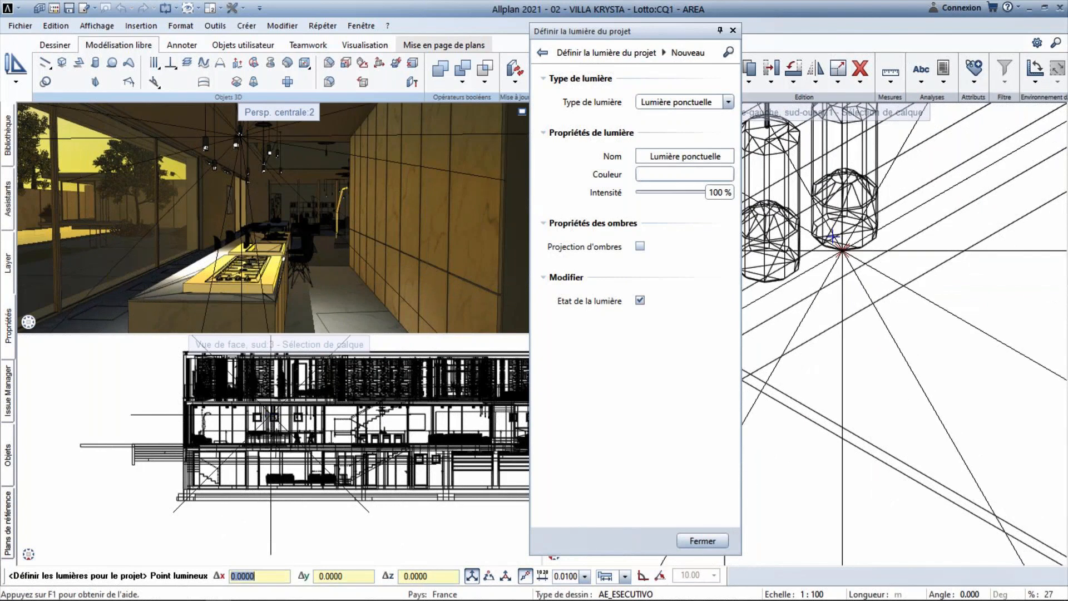
click(832, 237)
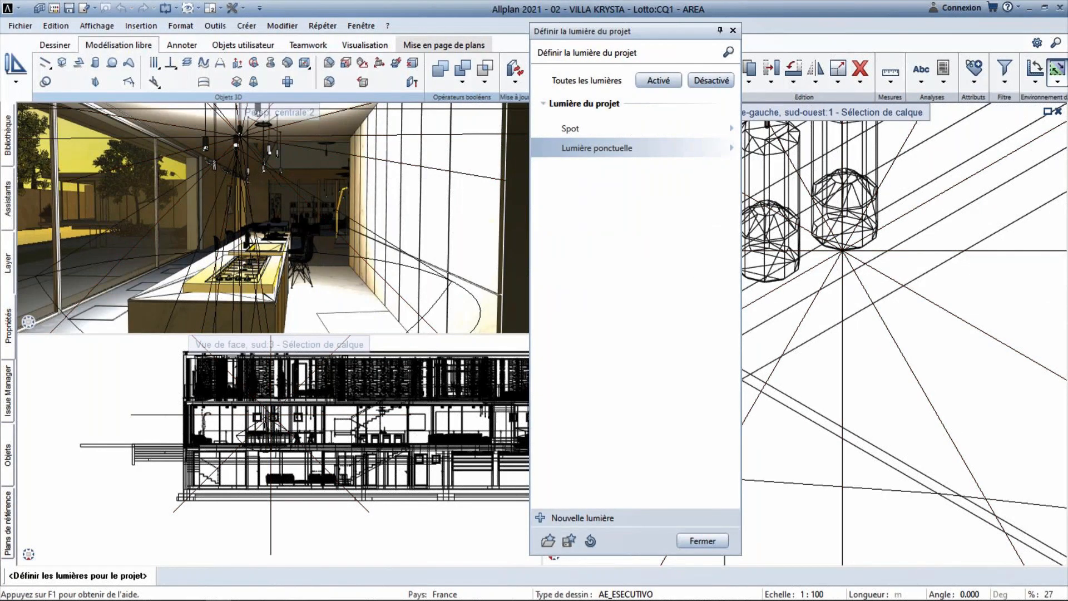
Reduce the point light's intensity to 50 % and turn on its shadow casting
click(705, 153)
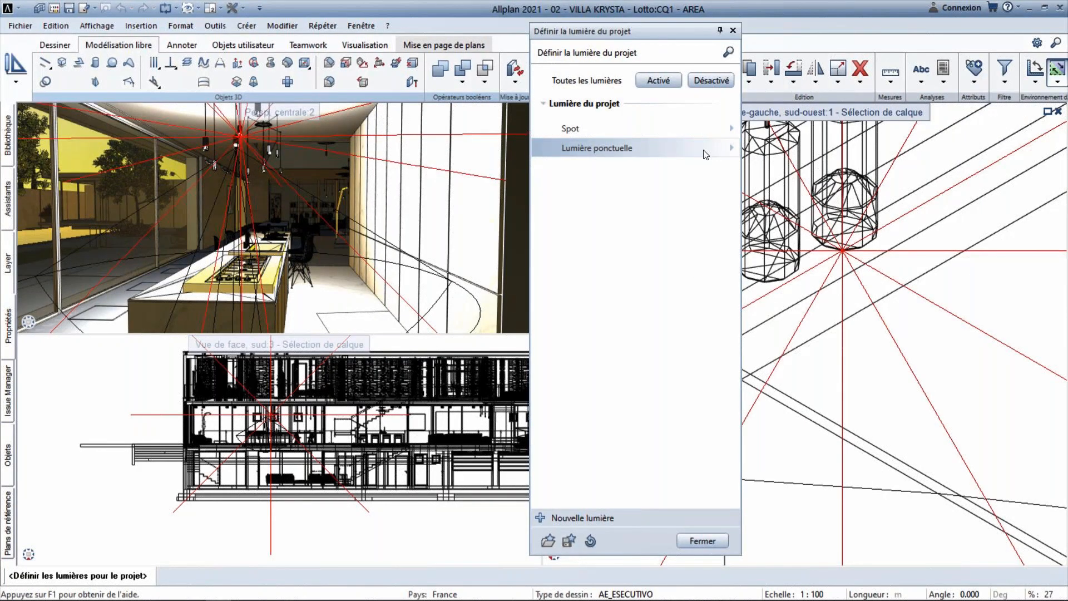
click(660, 151)
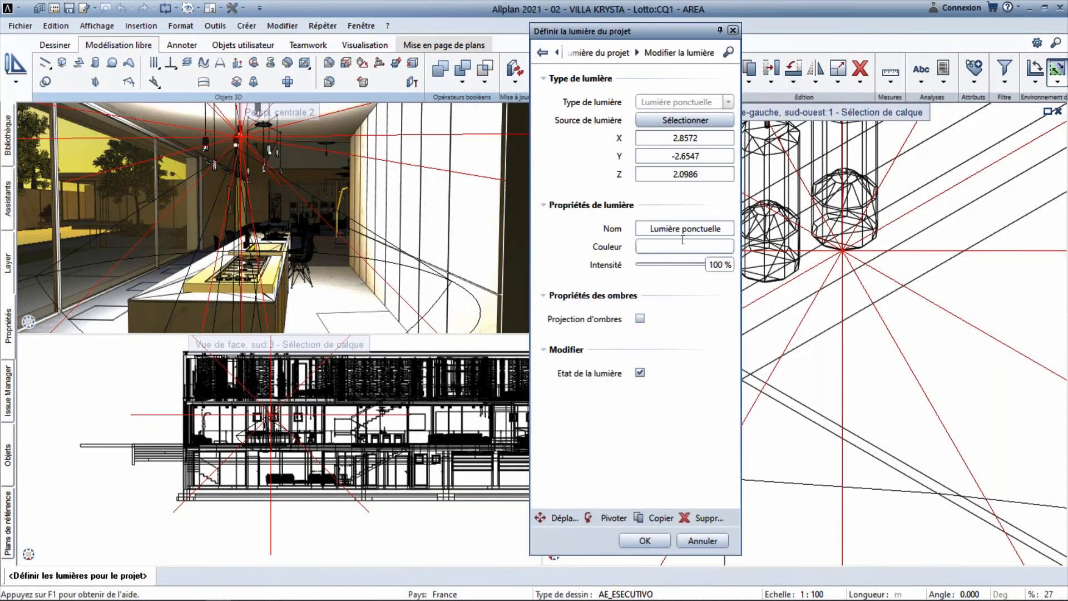
drag(719, 265, 679, 265)
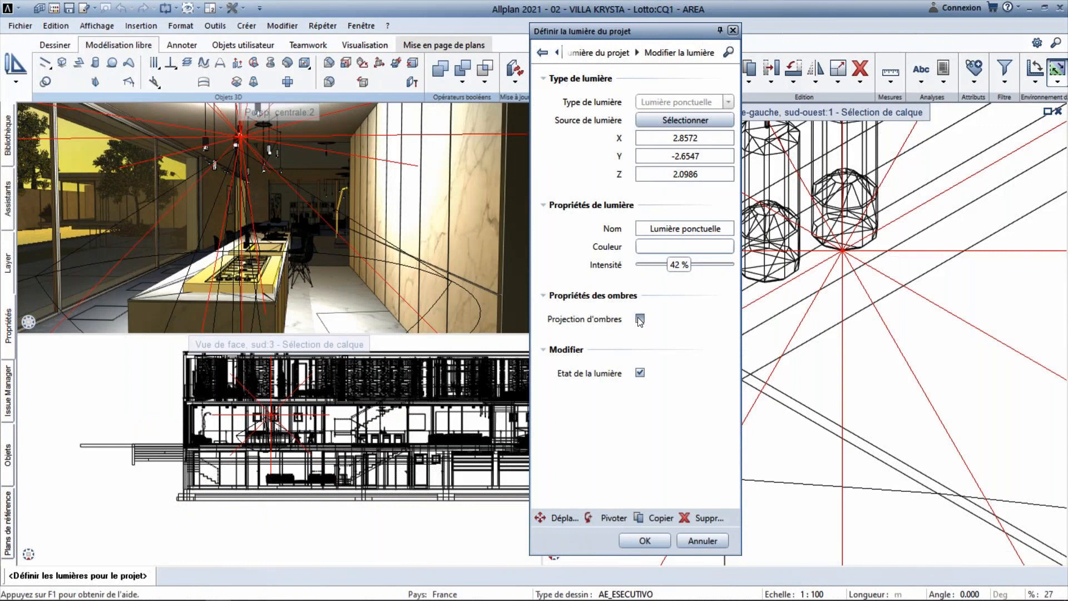
click(639, 319)
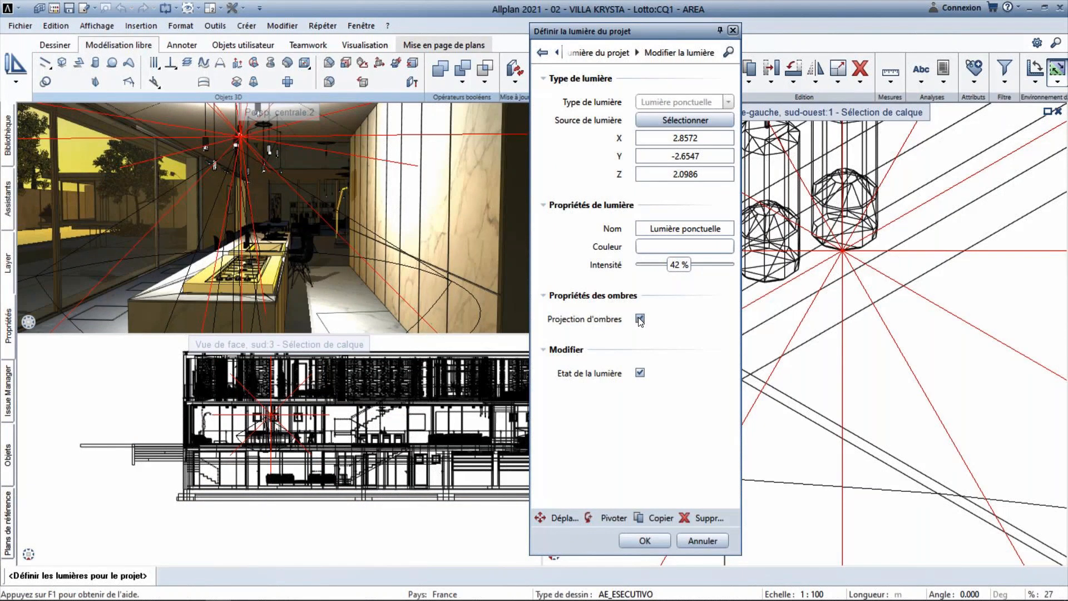
mouse_move(678, 266)
mouse_down()
mouse_move(643, 265)
mouse_move(674, 266)
mouse_up()
drag(717, 276, 685, 277)
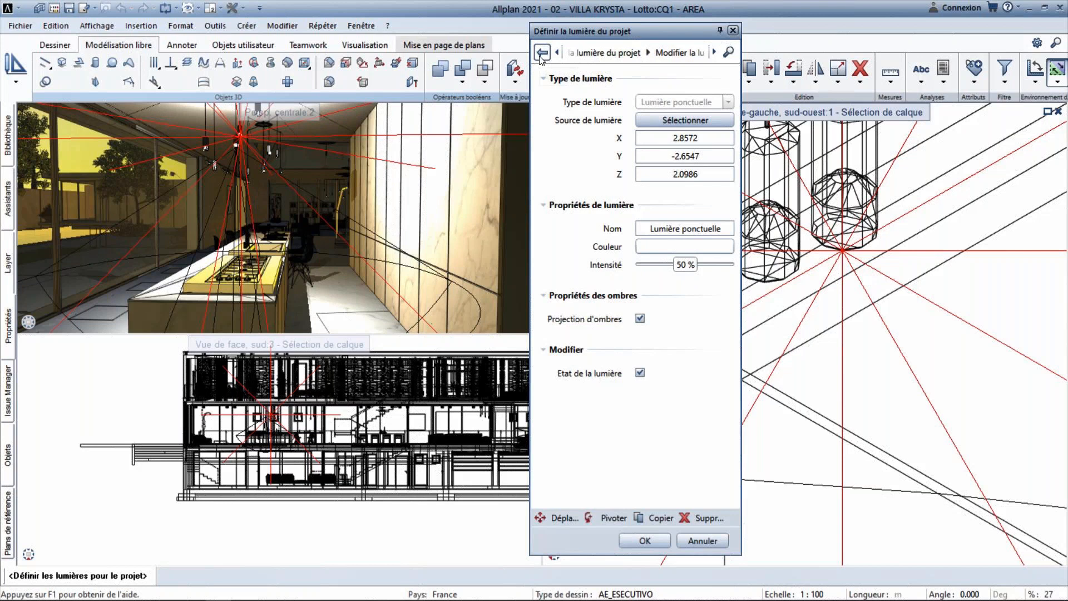
click(644, 542)
Review the spot light's properties down to its shadow and on/off settings
click(576, 133)
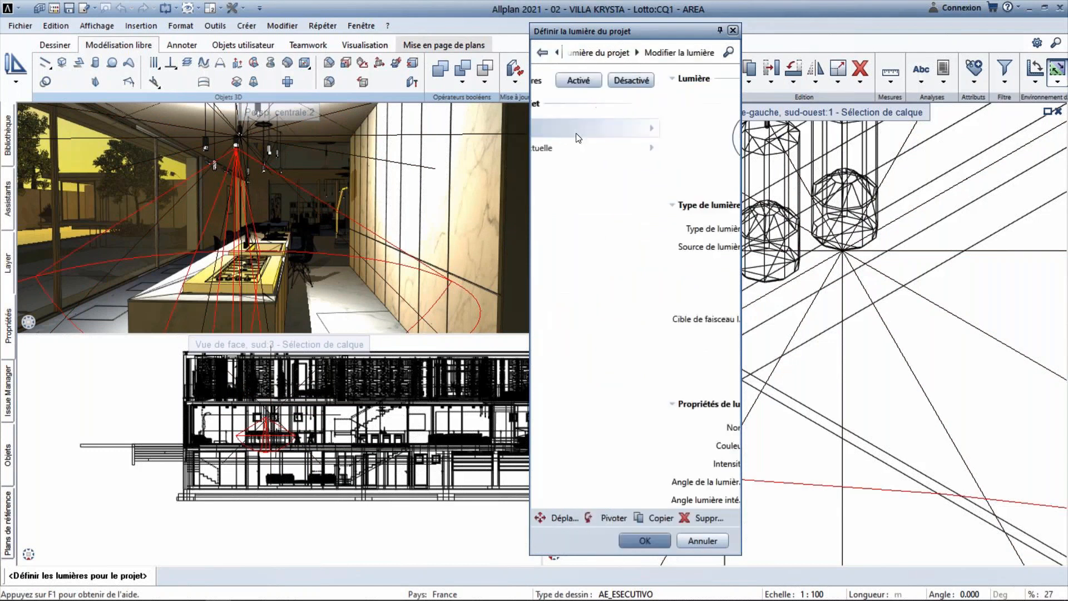
drag(733, 322, 738, 429)
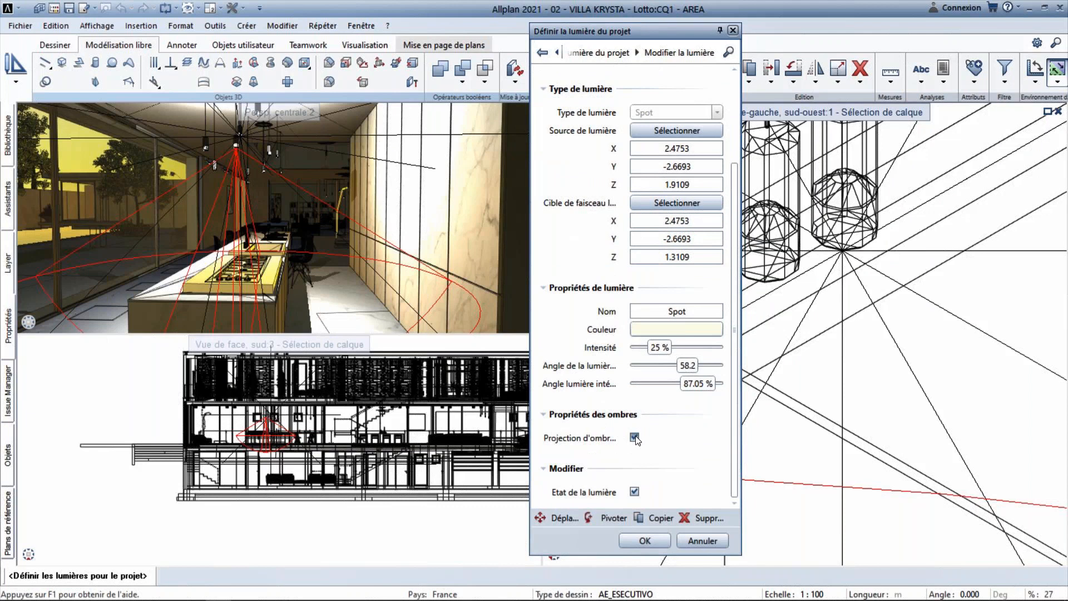
click(644, 541)
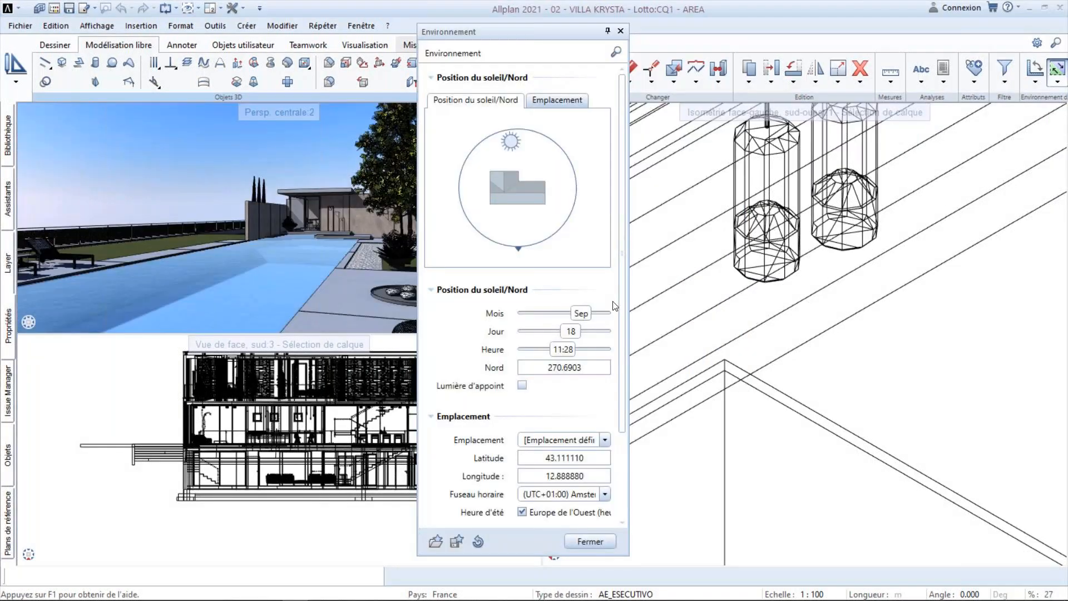
Change the environment's background type from physical sky to custom (Personnalisé) for the exterior pool view
scroll(614, 470, down, 2)
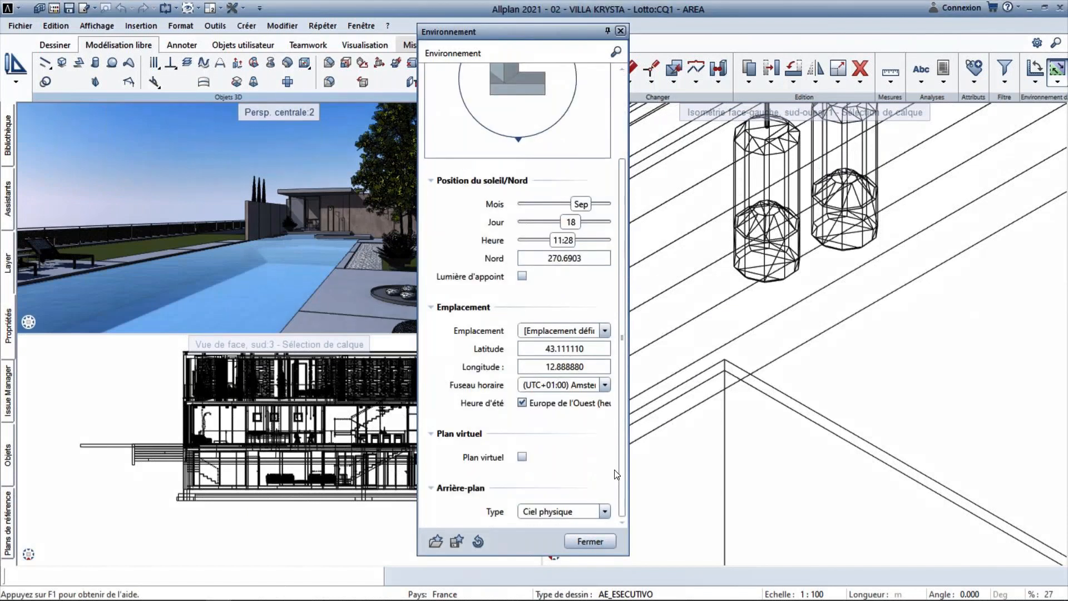
click(562, 512)
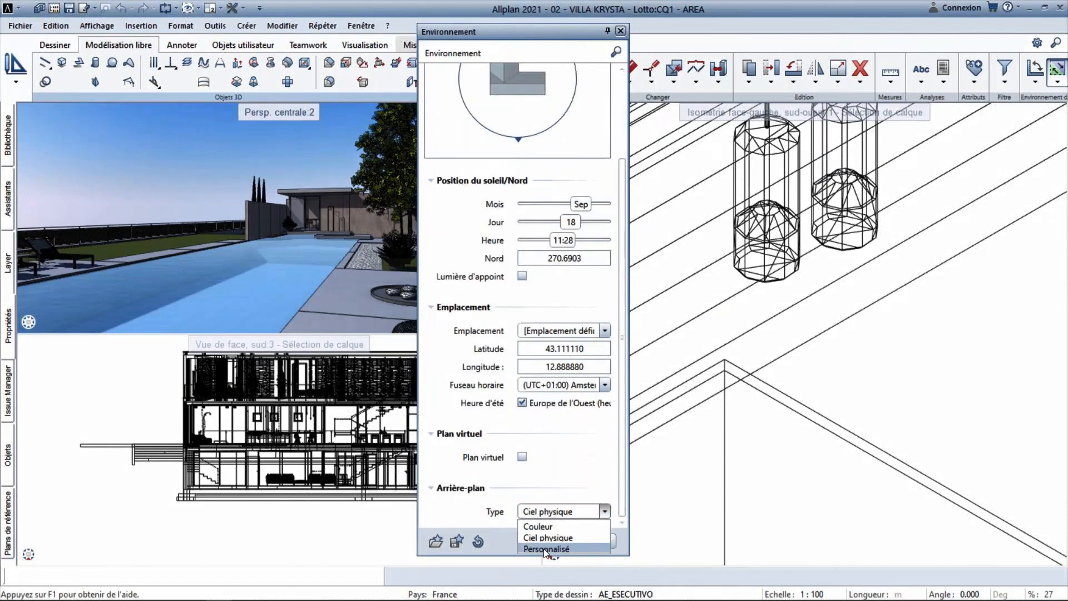
click(553, 549)
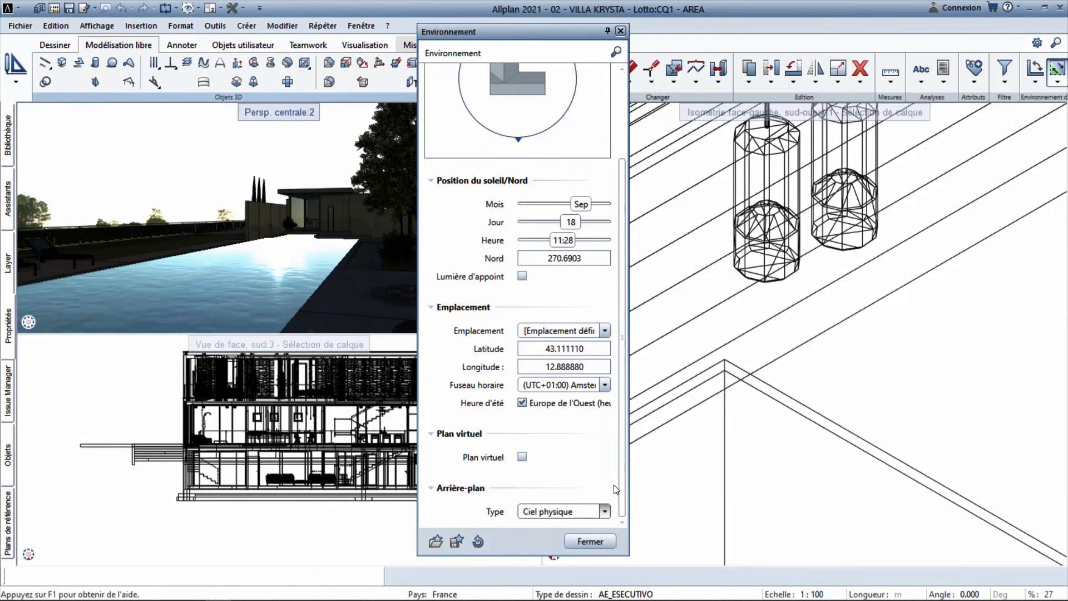
scroll(621, 471, down, 2)
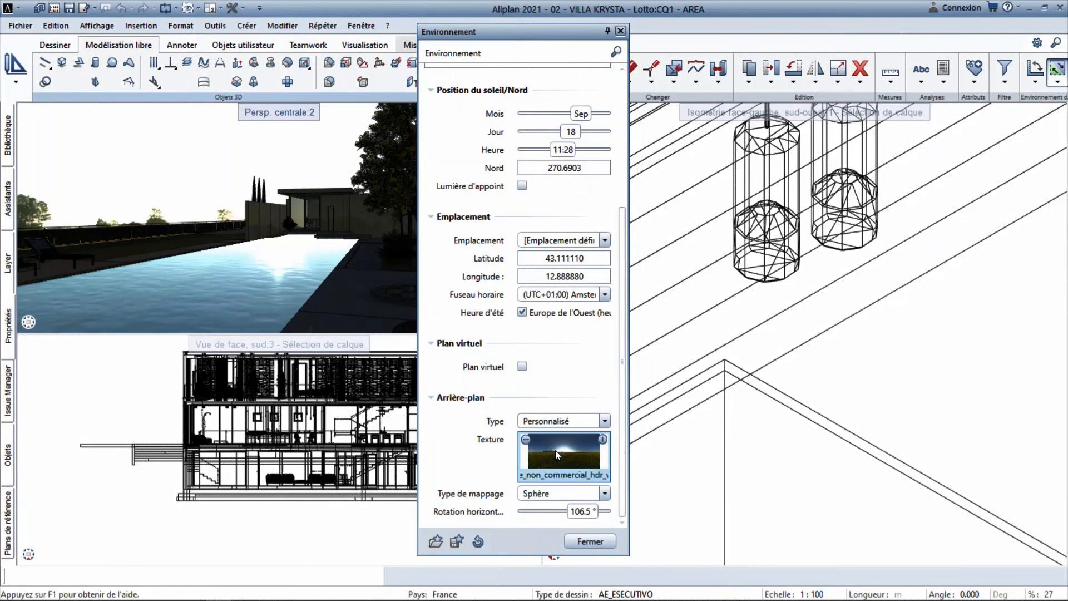
Load DH003LL.hdr from the project's 30YearEdition HDRI Skies folder as the custom background texture and close the environment settings
click(526, 439)
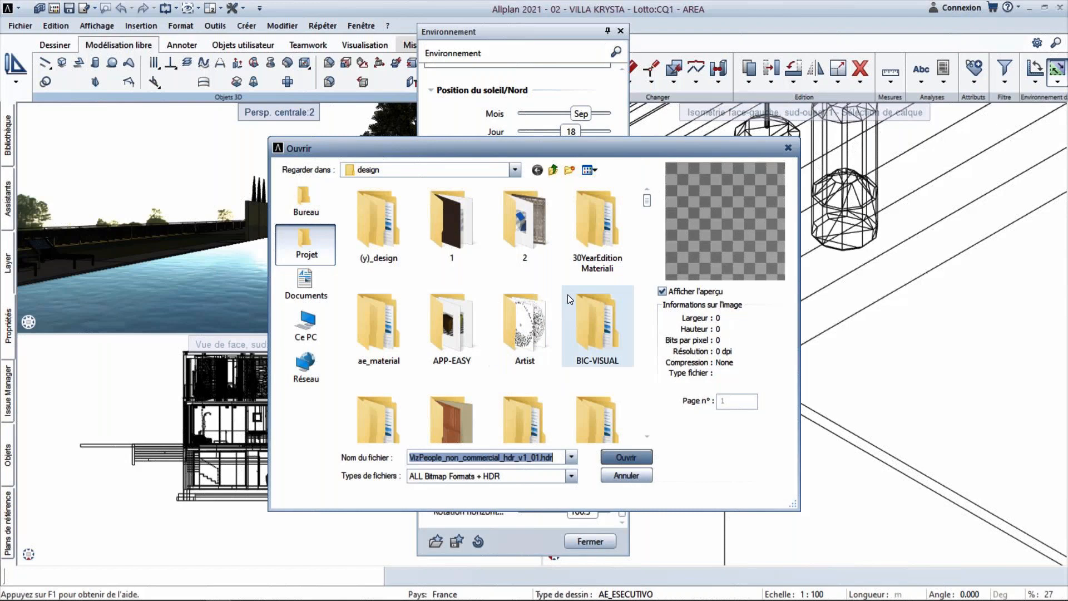
scroll(567, 294, down, 3)
scroll(568, 294, down, 5)
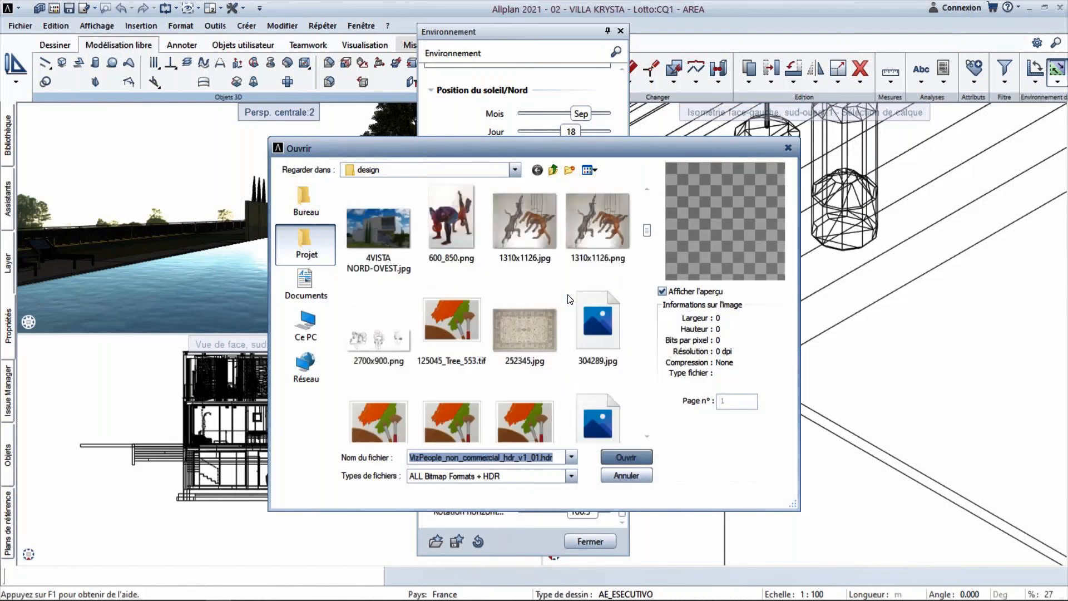
scroll(568, 295, up, 5)
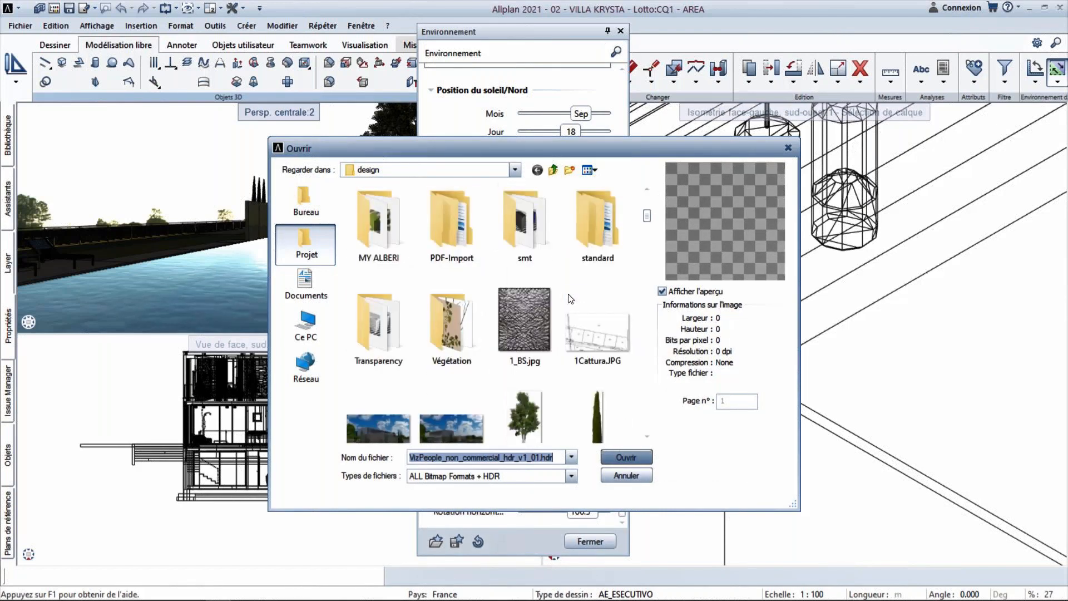
scroll(571, 294, up, 2)
scroll(571, 291, up, 1)
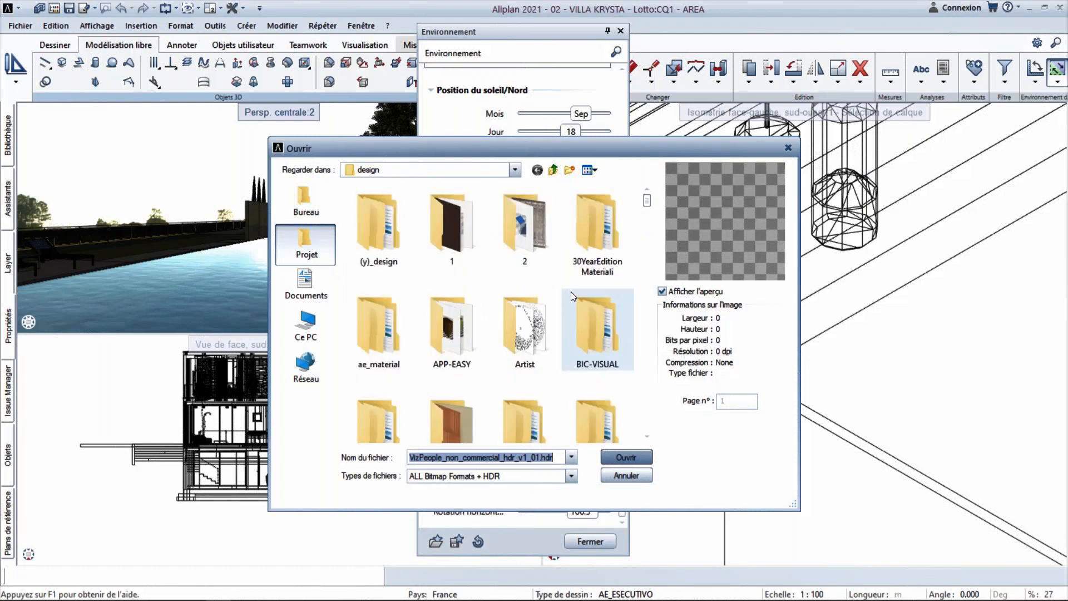
click(452, 228)
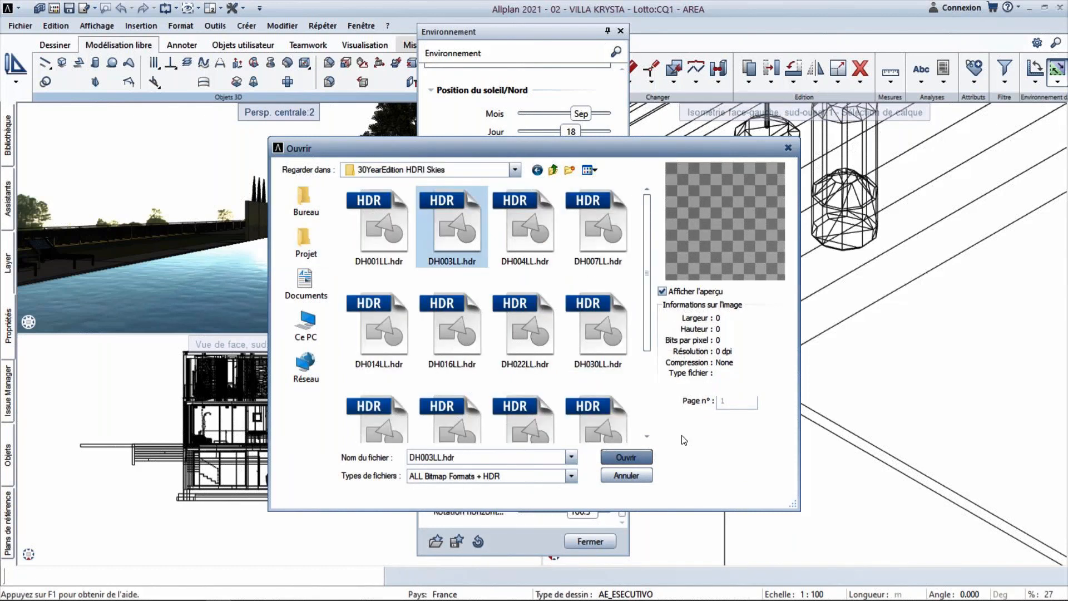
click(626, 457)
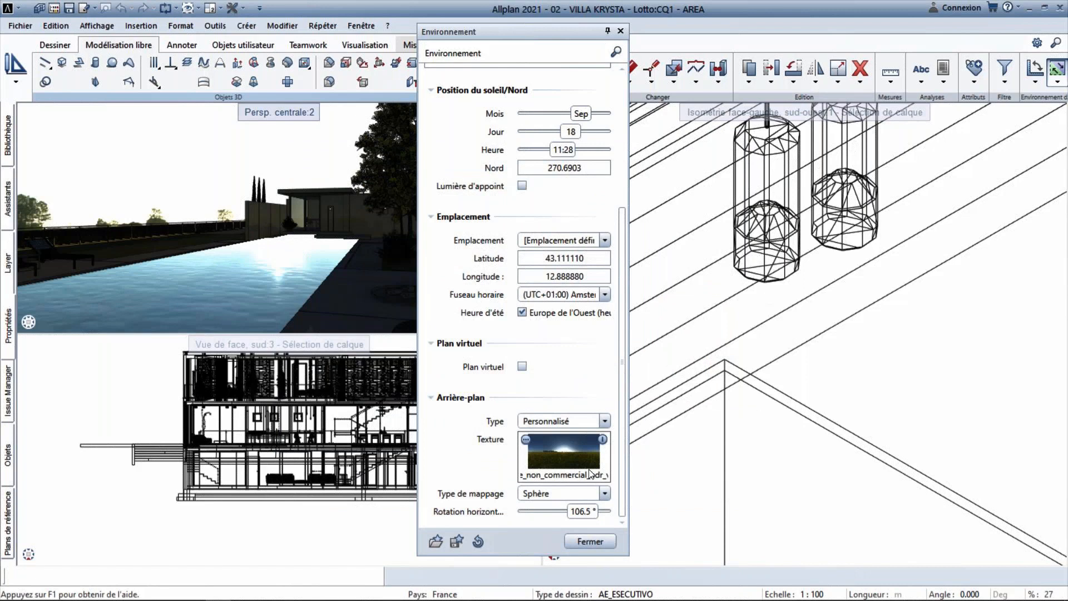
click(587, 540)
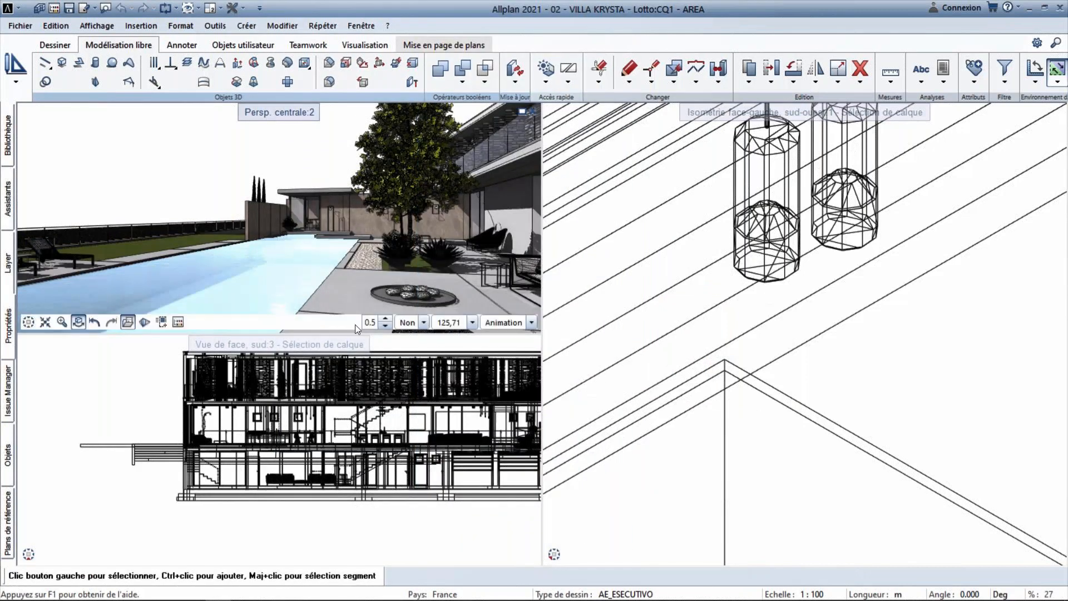
Lower the exposure of the pool perspective view by three increments so the sky image is less washed out
click(384, 327)
click(384, 326)
click(384, 326)
drag(358, 245, 296, 176)
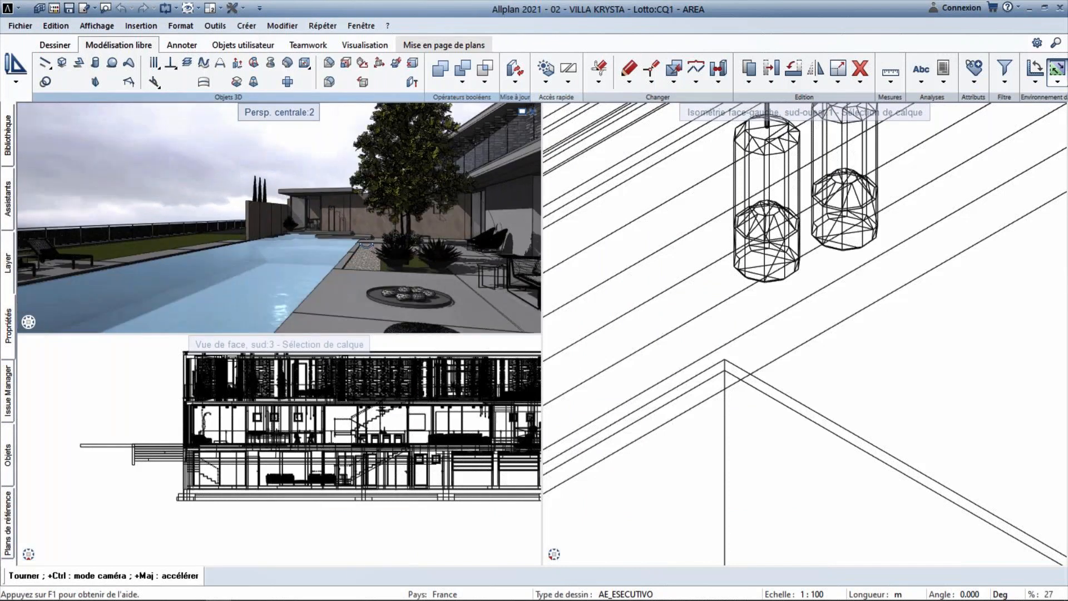
Reopen the environment settings and rotate the sky background horizontally to about 155.7°
right_click(298, 175)
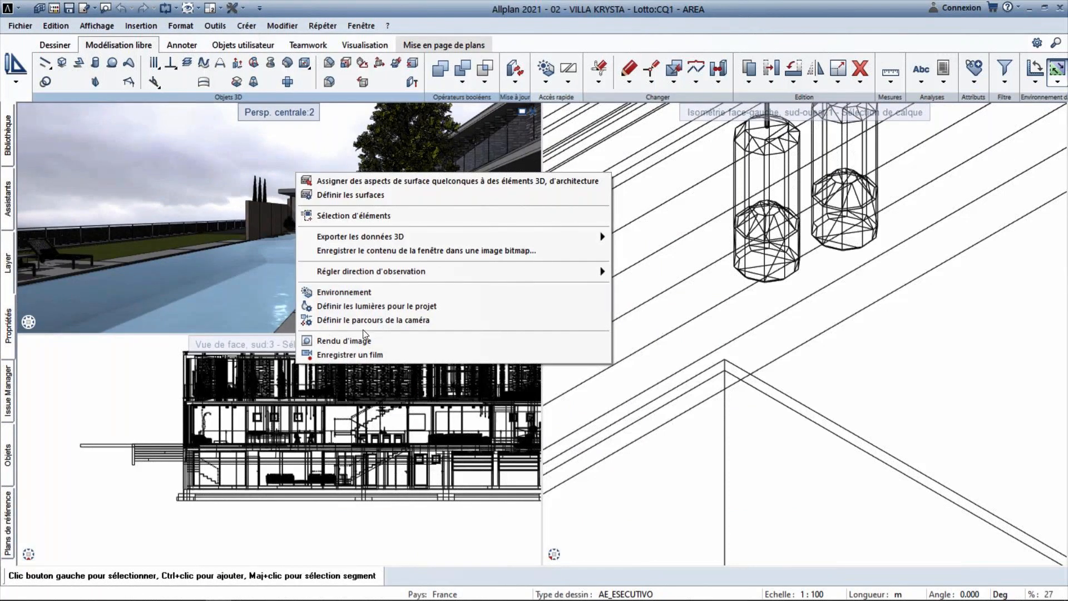
click(360, 292)
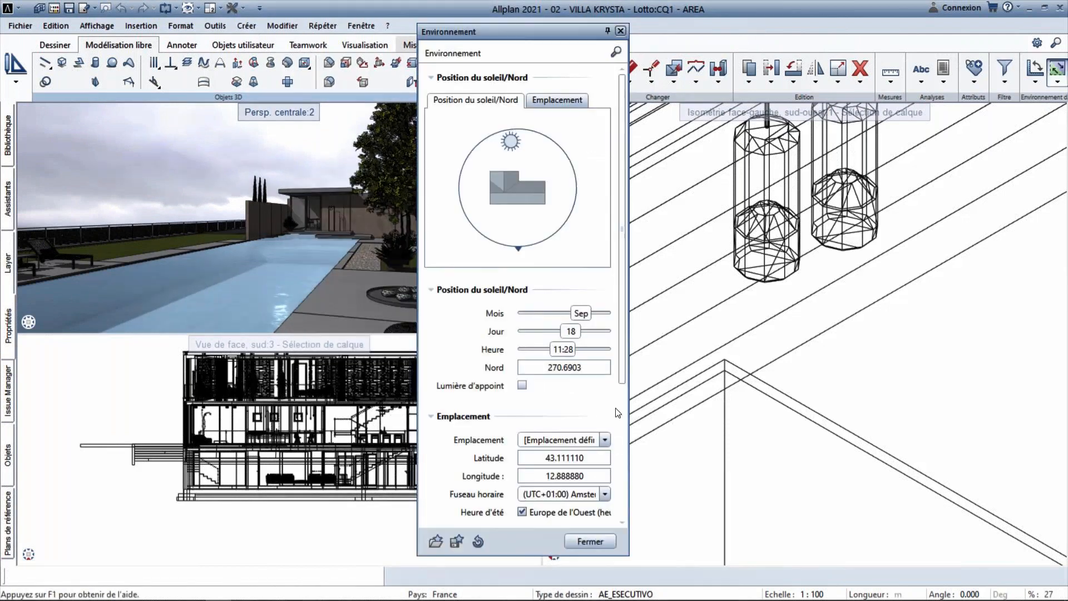
scroll(624, 395, down, 5)
drag(578, 508, 567, 519)
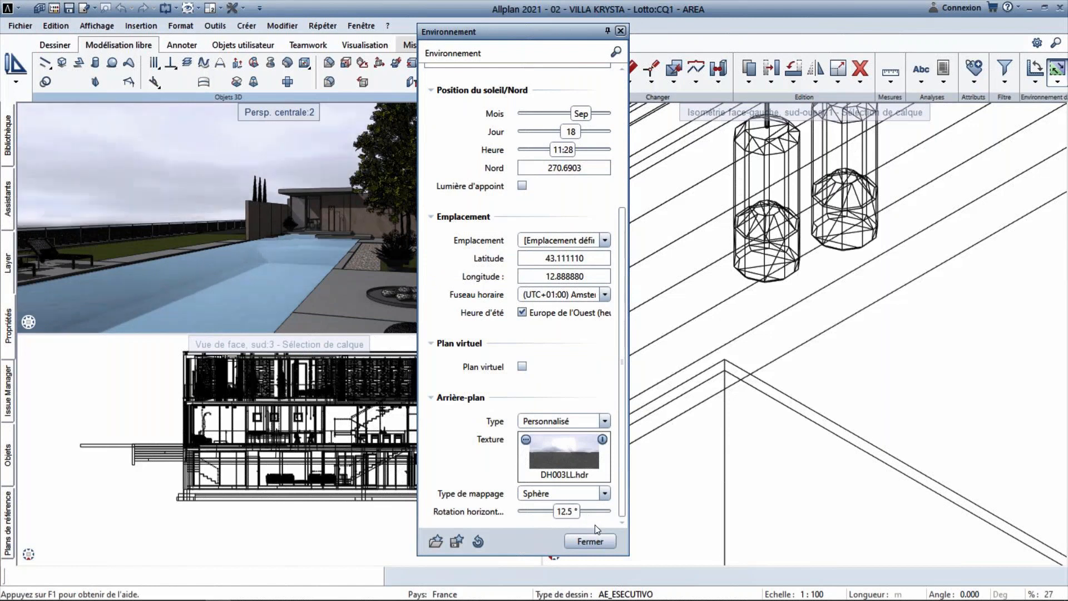
mouse_move(578, 511)
mouse_down()
mouse_move(598, 511)
mouse_move(574, 511)
mouse_up()
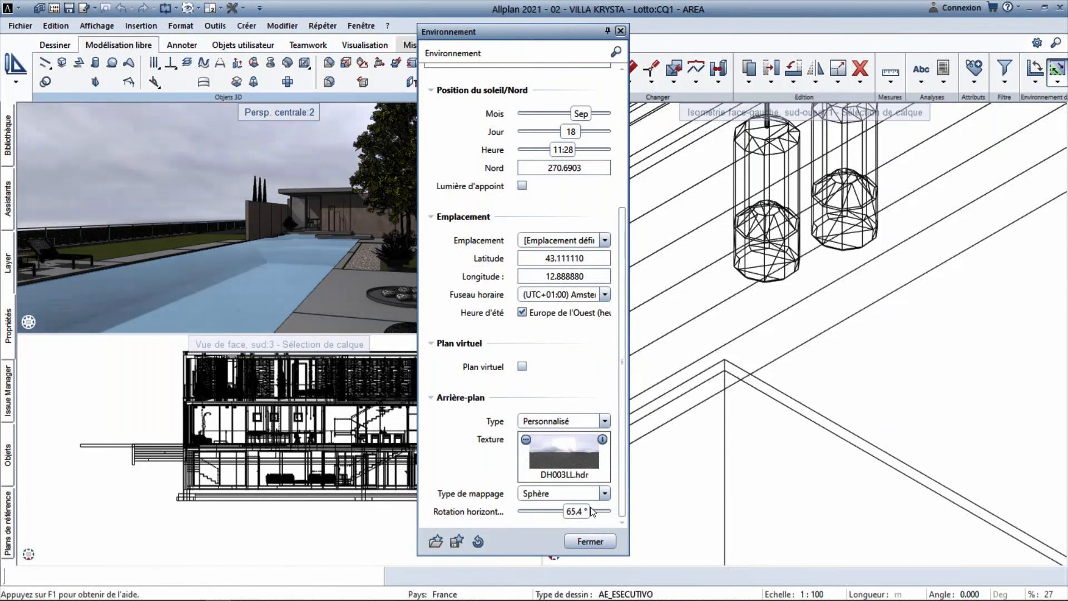
drag(562, 43, 653, 54)
drag(667, 522, 679, 526)
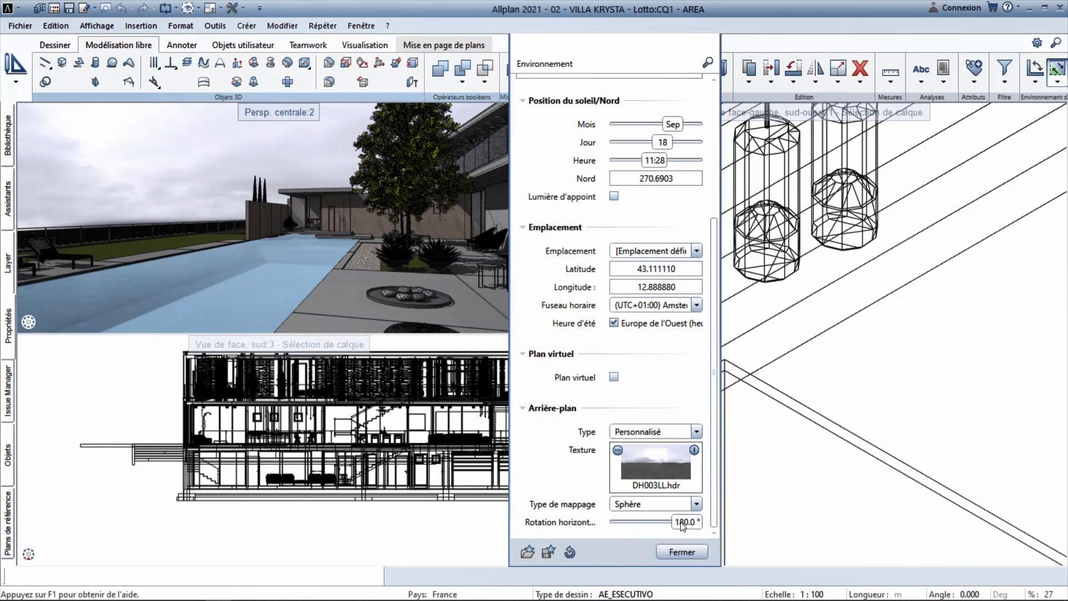
click(619, 451)
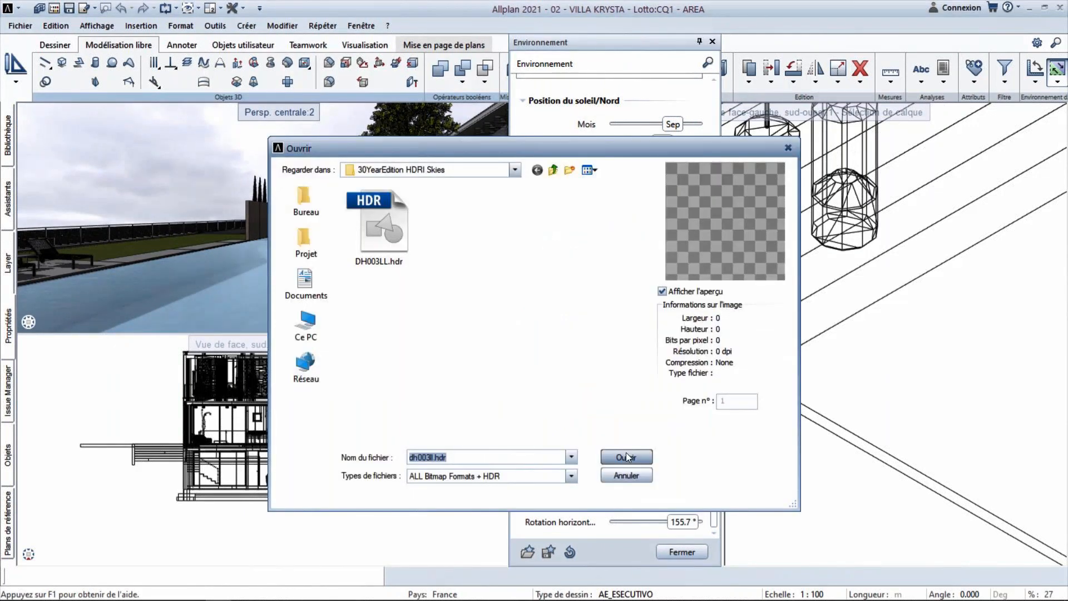
click(484, 175)
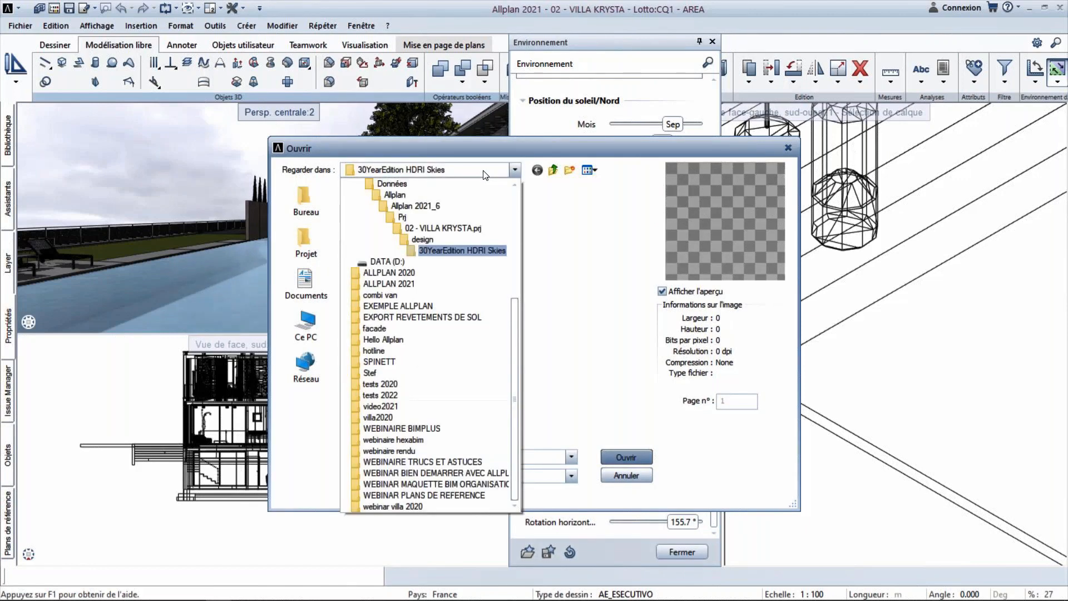
click(484, 175)
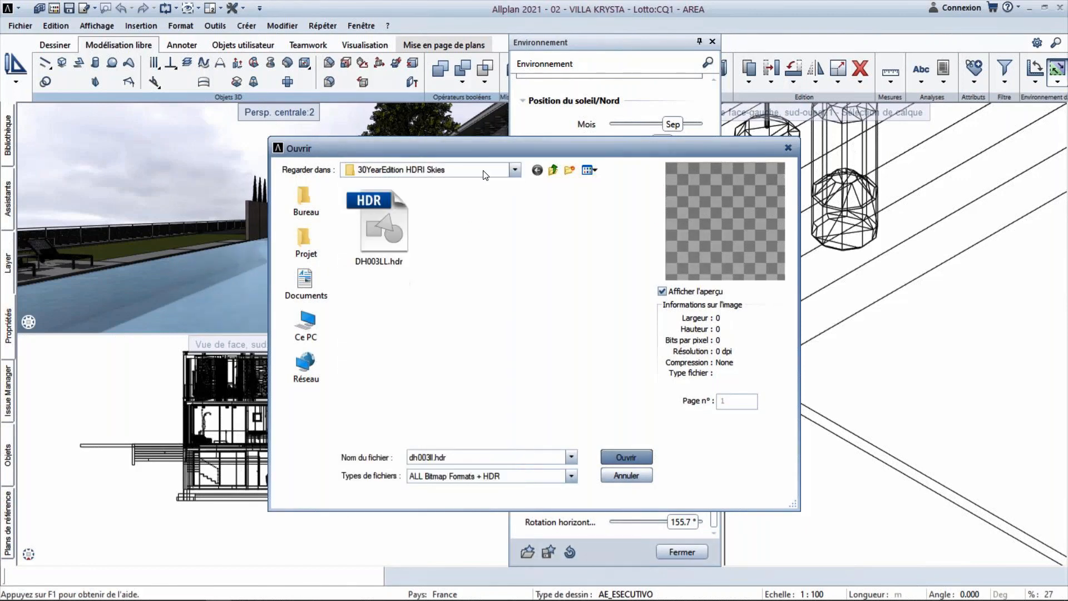
click(624, 475)
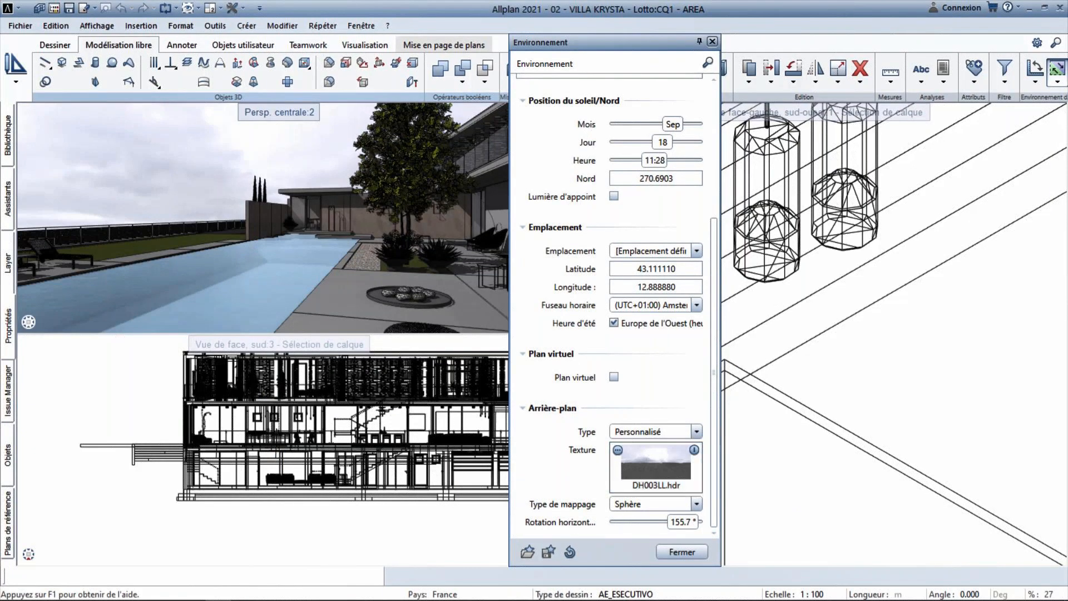
key(Escape)
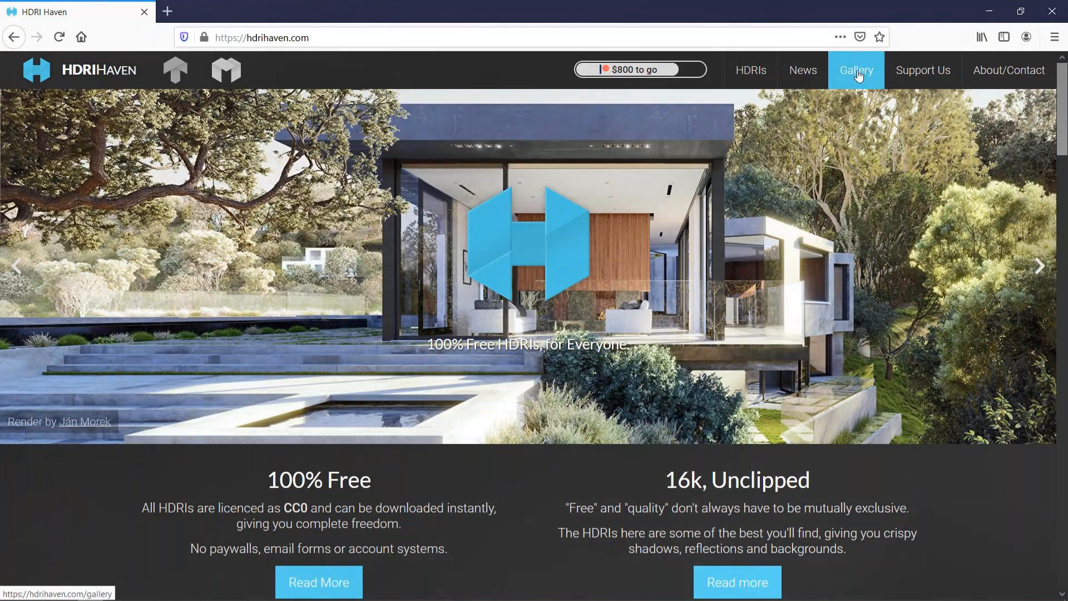
Browse the Outdoor category of free HDRIs on the HDRI Haven website to examine suitable background images
click(857, 72)
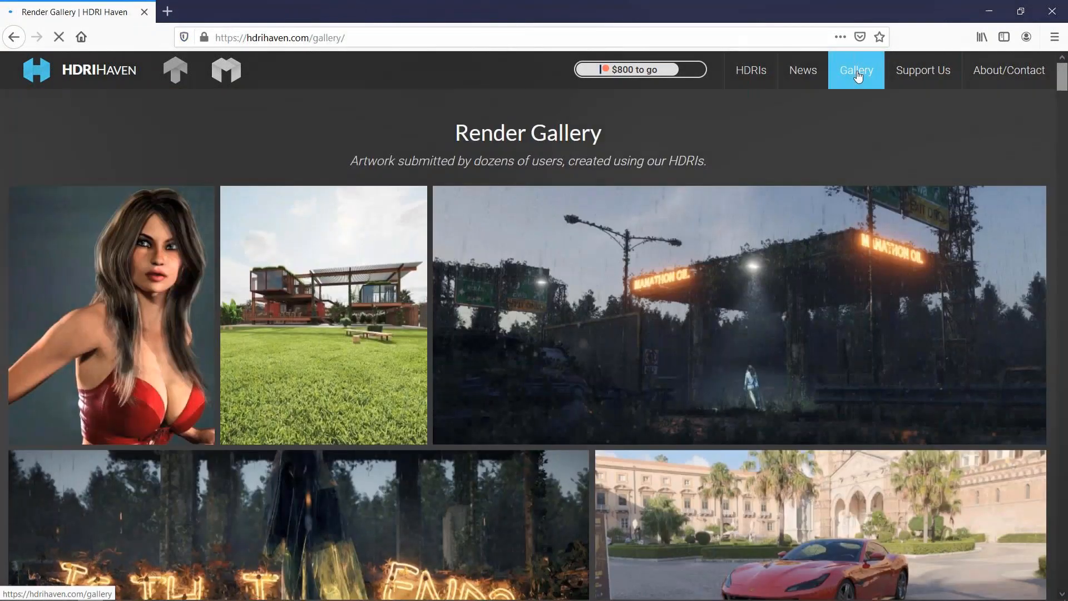
click(758, 70)
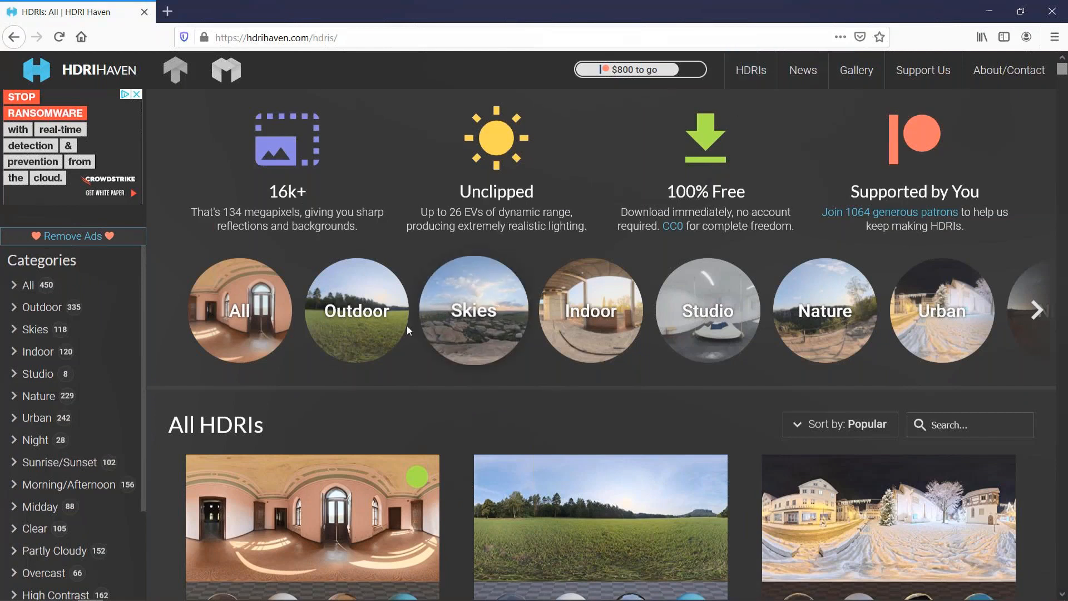
click(359, 309)
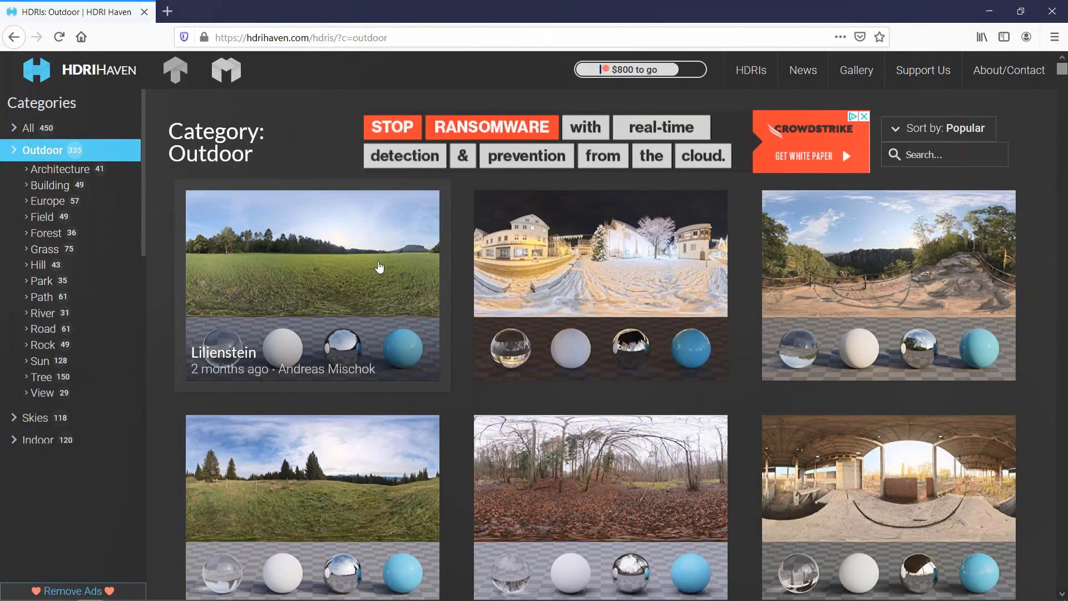
scroll(379, 266, down, 5)
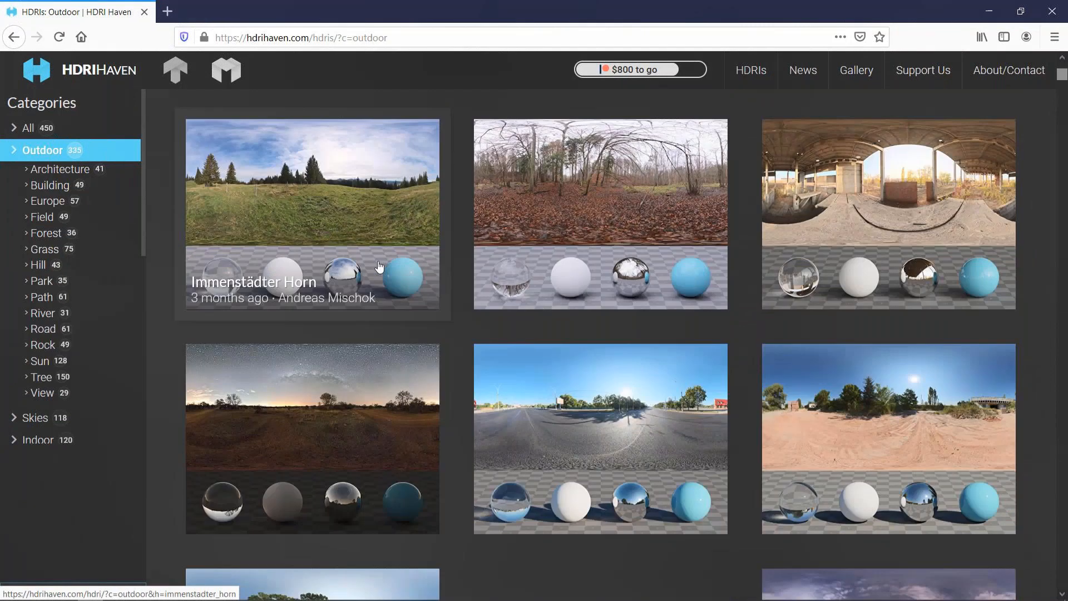
scroll(379, 267, down, 8)
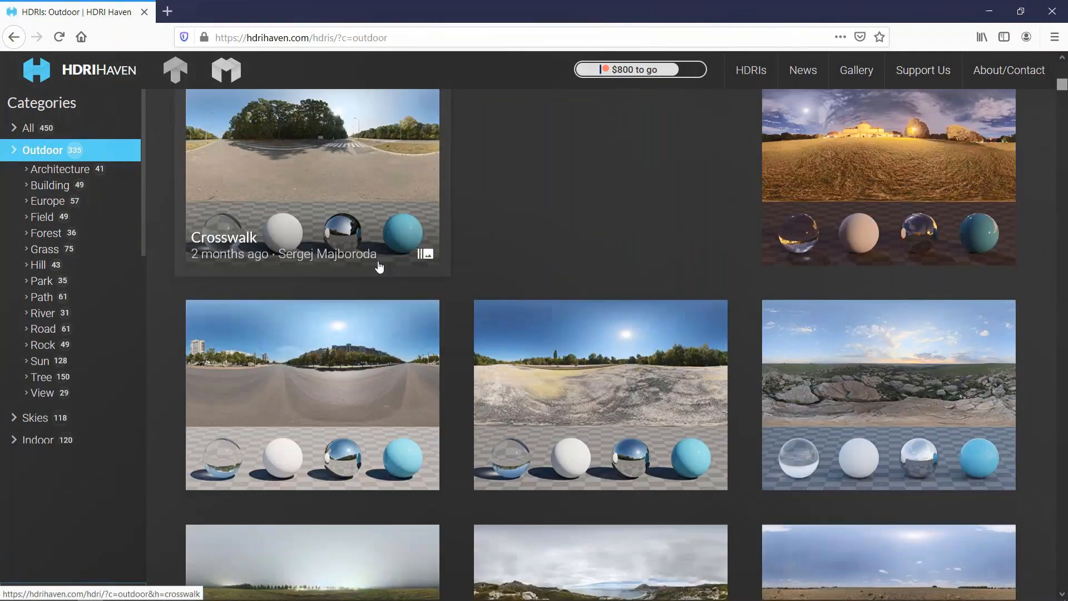
scroll(380, 267, down, 10)
scroll(379, 267, down, 5)
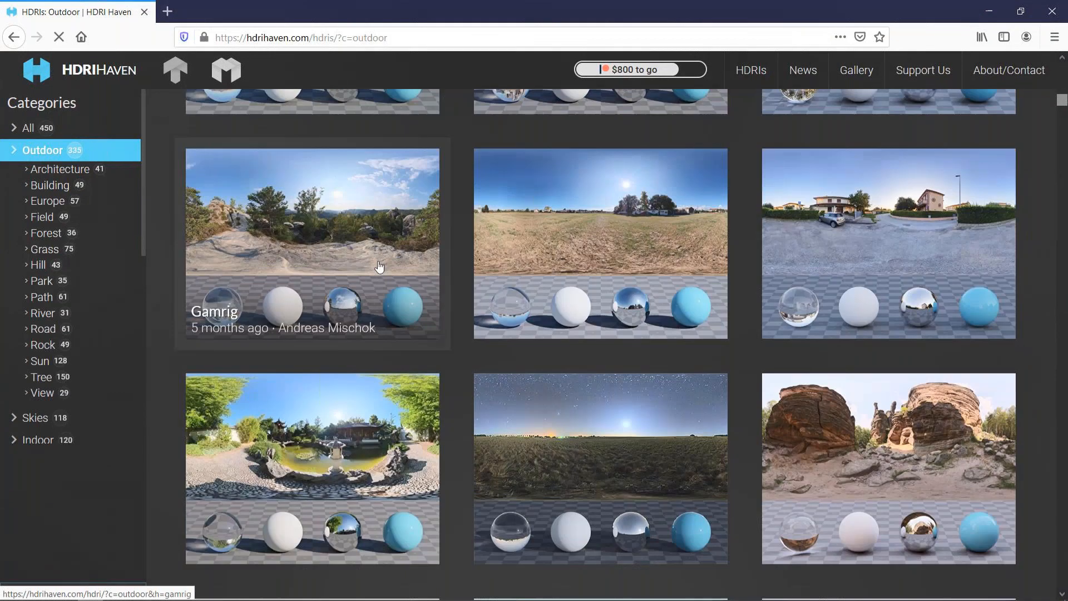
scroll(379, 267, down, 3)
scroll(379, 267, up, 2)
scroll(380, 267, up, 3)
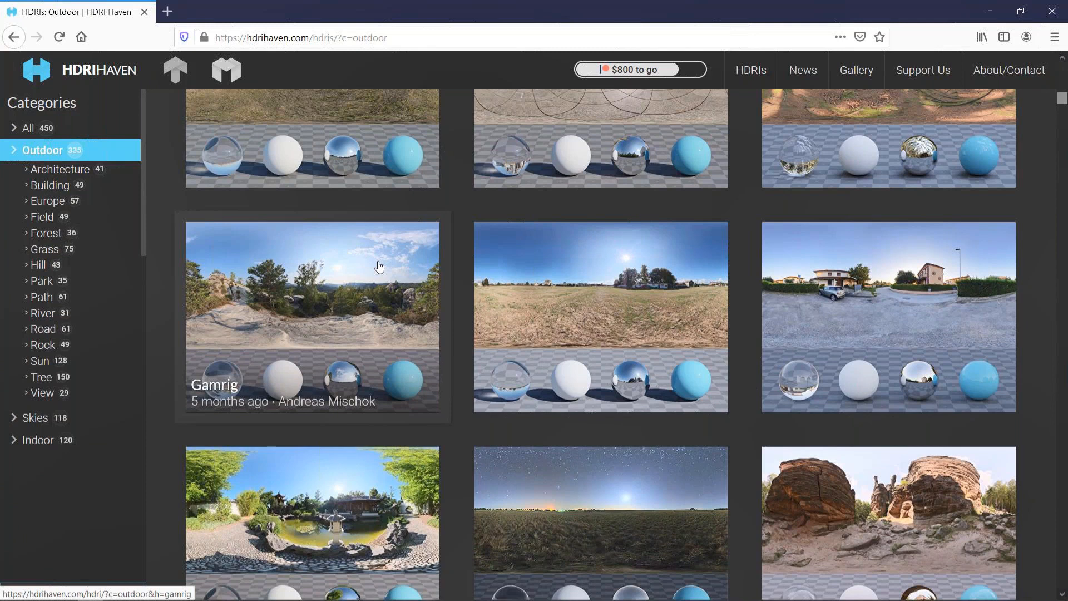
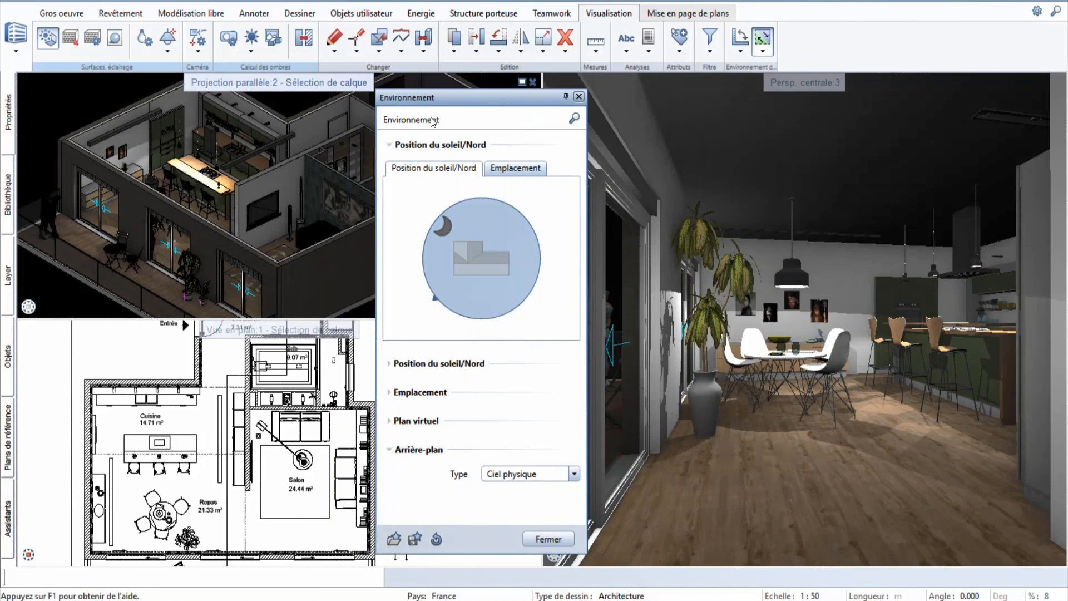
Orbit the apartment's parallel view toward the dining area and set the background type to custom (Personnalisé)
drag(319, 141, 252, 176)
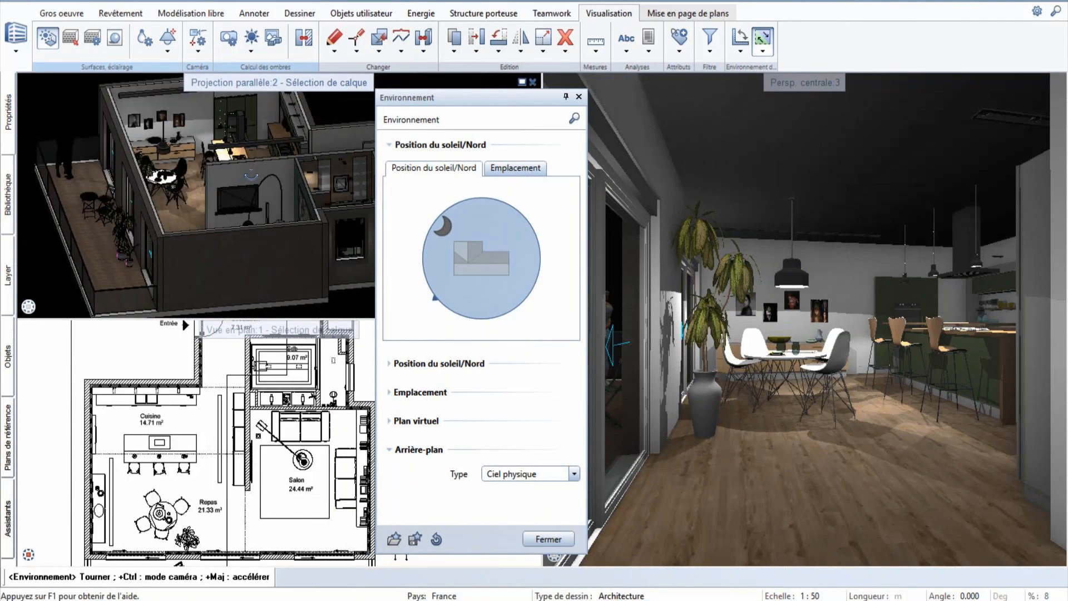
right_drag(251, 174, 256, 145)
middle_drag(255, 146, 261, 197)
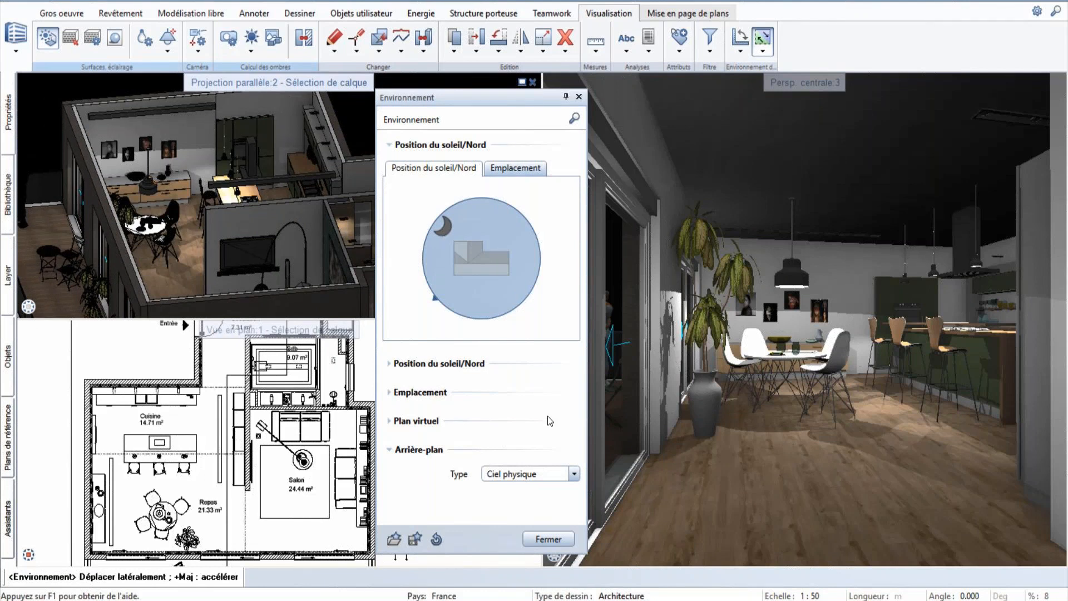
click(531, 473)
click(519, 514)
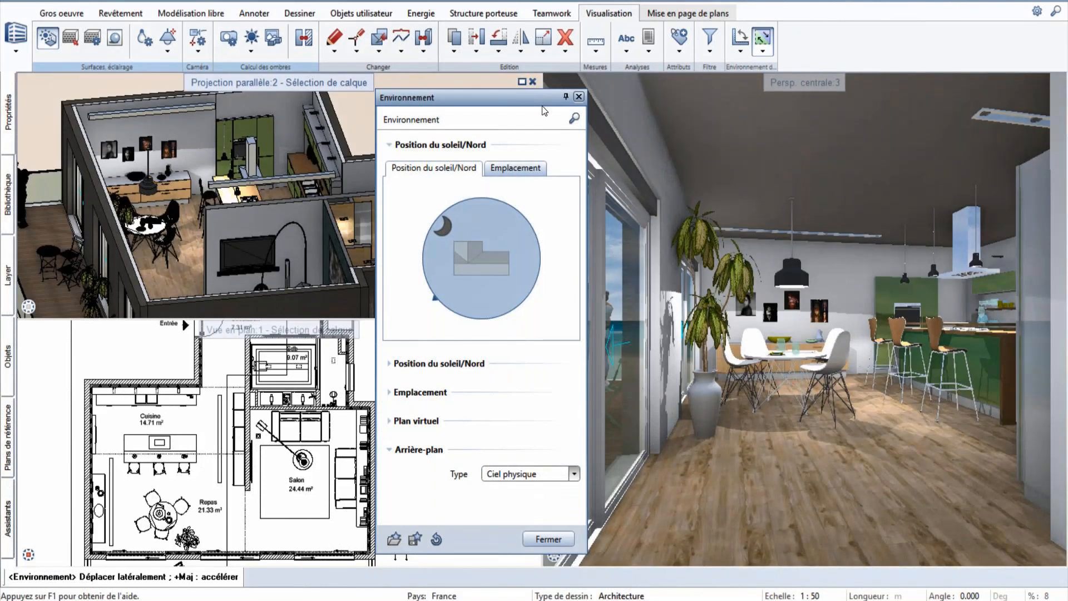
Move the sun to a daytime position below and right of the building in the sun diagram, and close the environment settings
drag(458, 95, 373, 92)
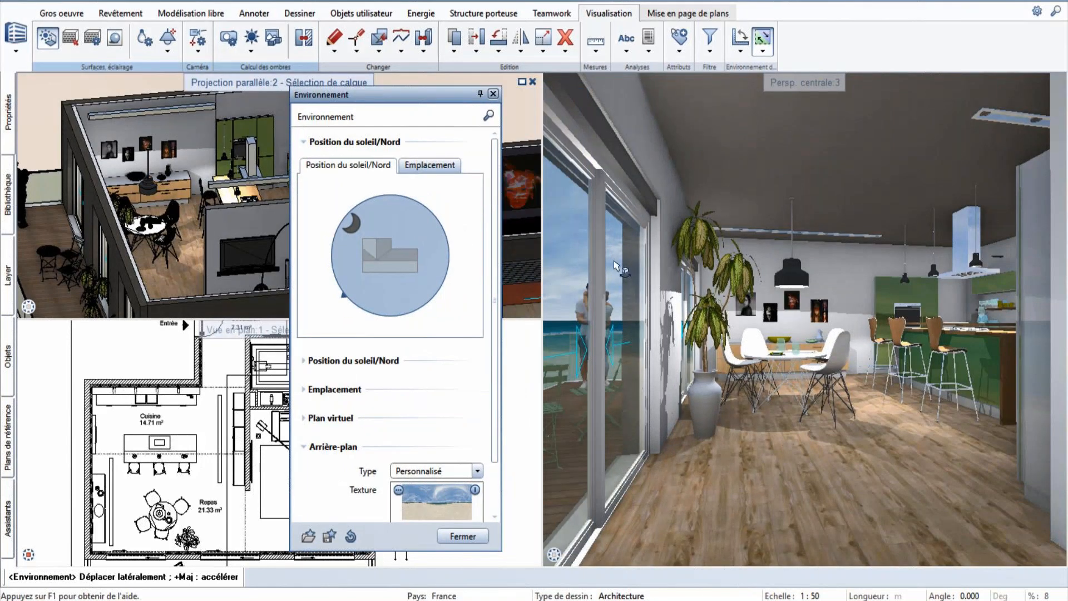
drag(354, 220, 414, 305)
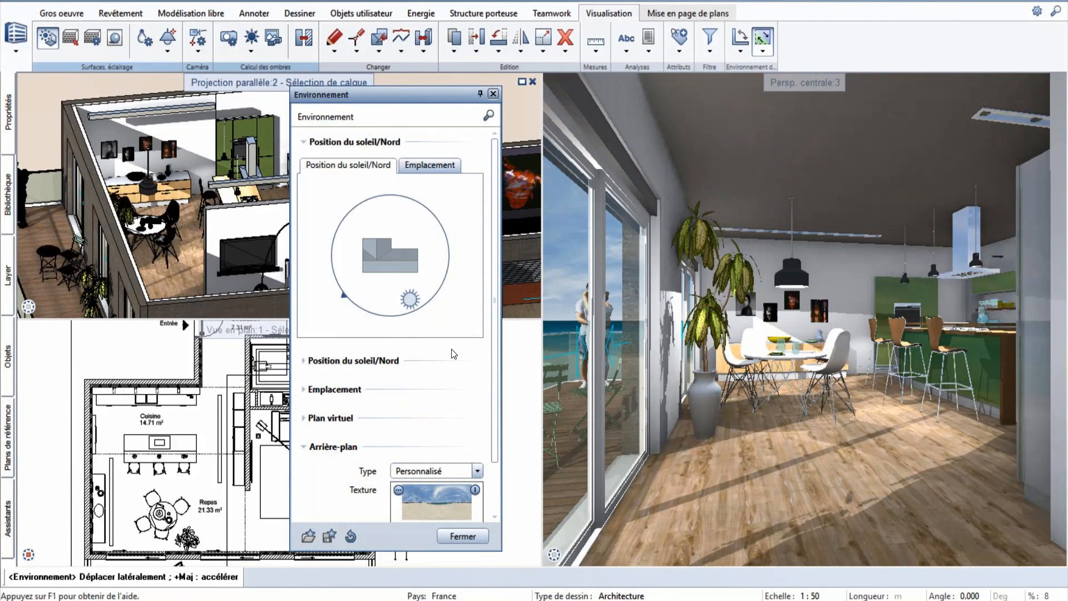
click(469, 540)
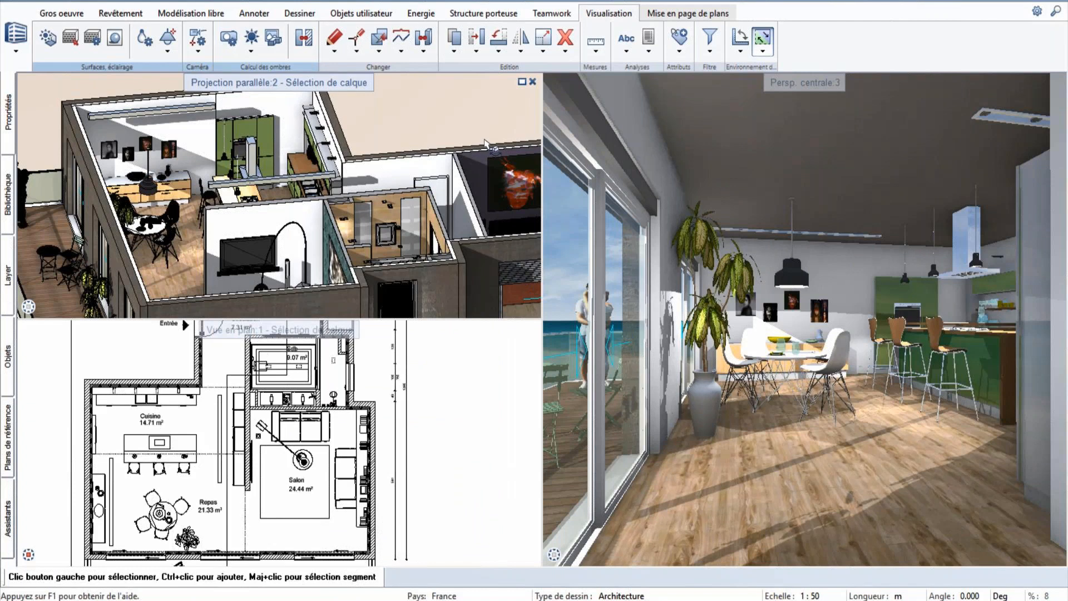
Switch off the point light (Lumière ponctuelle) above the dining table in the project light settings
right_drag(432, 132, 329, 134)
drag(328, 134, 364, 118)
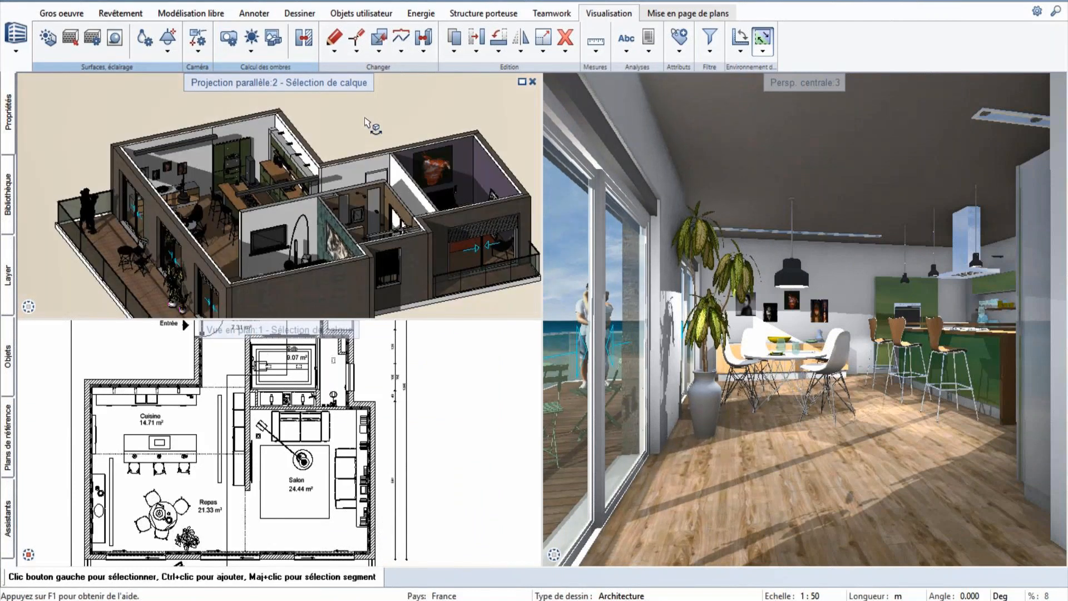
right_click(379, 115)
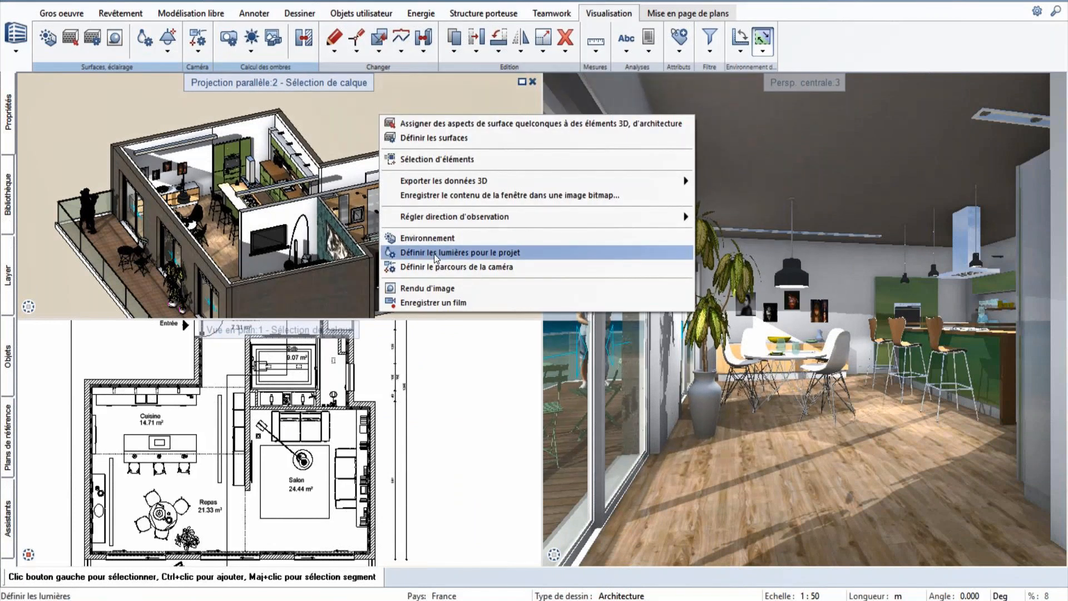
click(434, 253)
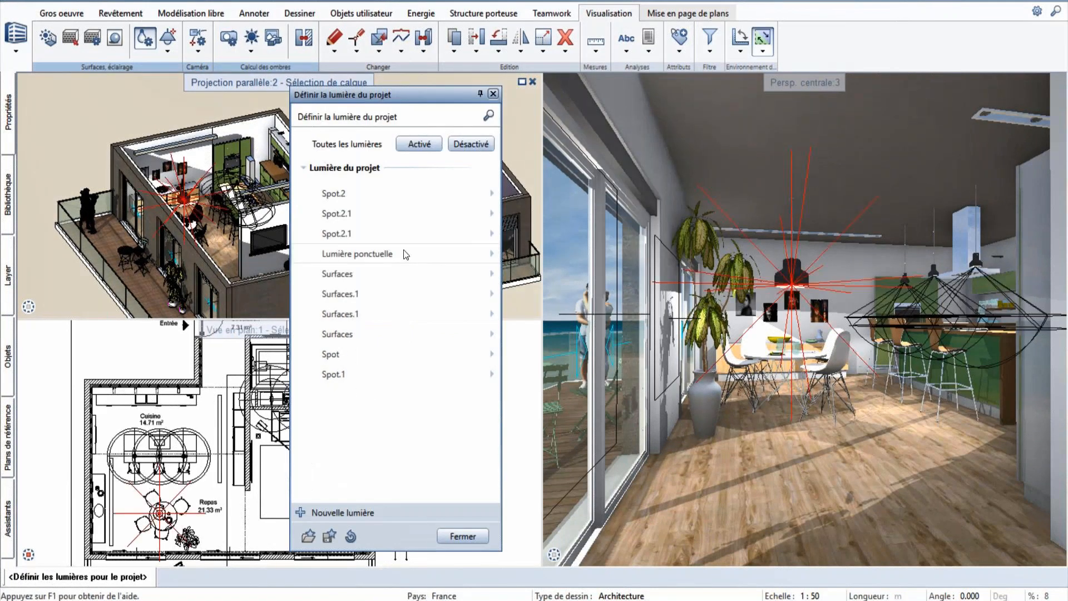
click(384, 254)
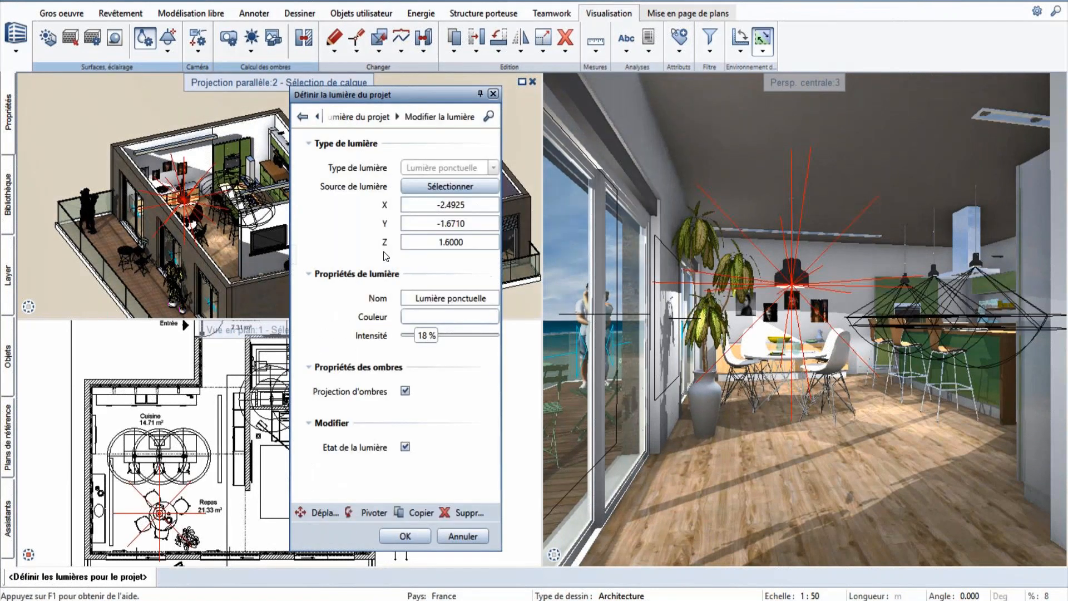
click(400, 447)
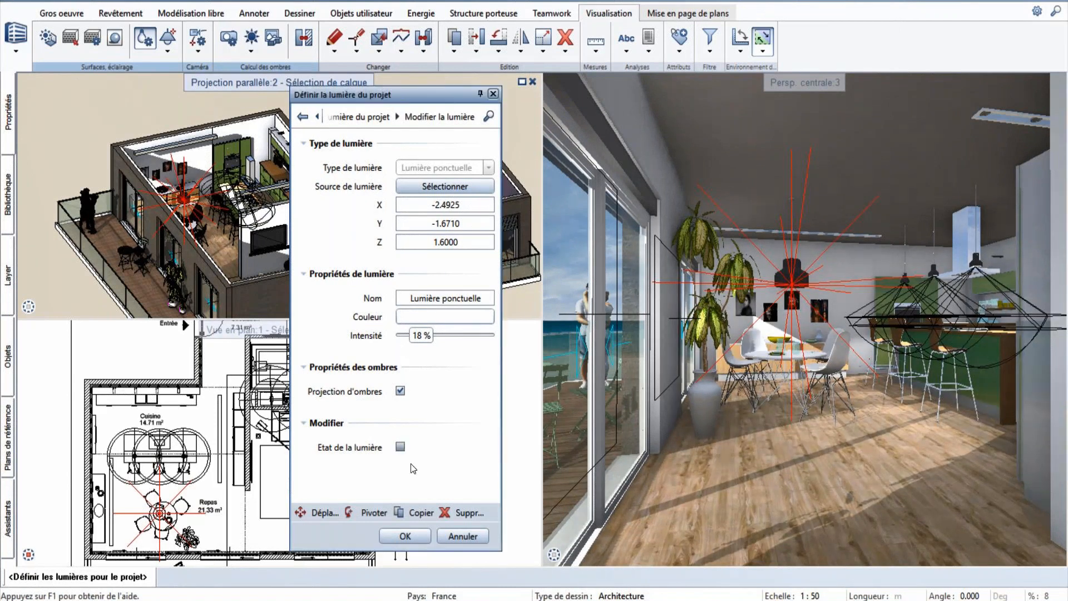
click(418, 535)
click(448, 536)
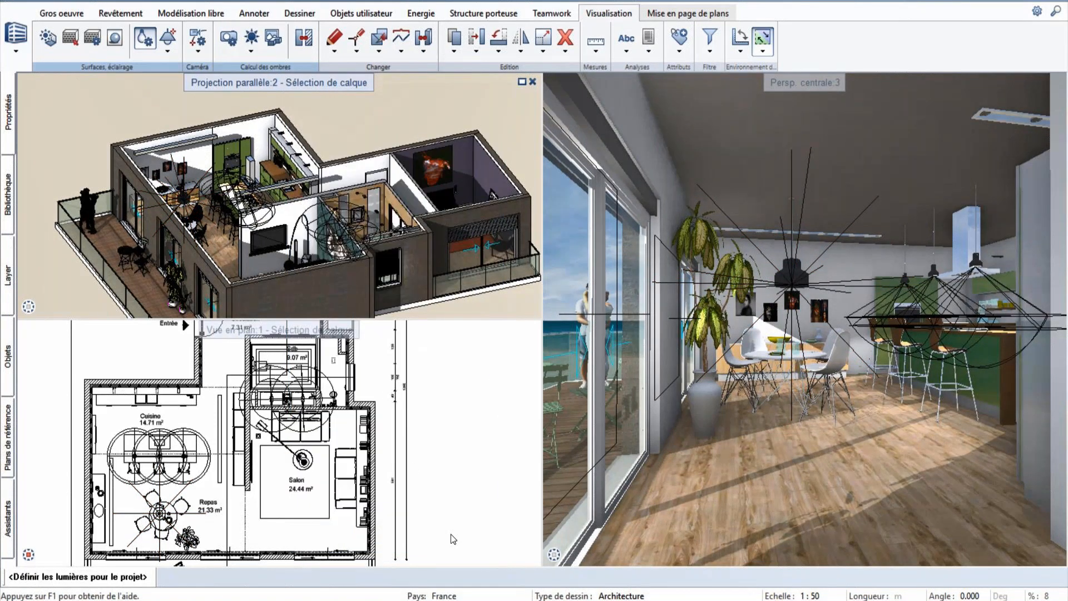
Open the image render settings for the apartment's central perspective and set the image resolution to 4000x2000 (2:1) Panorama
click(630, 335)
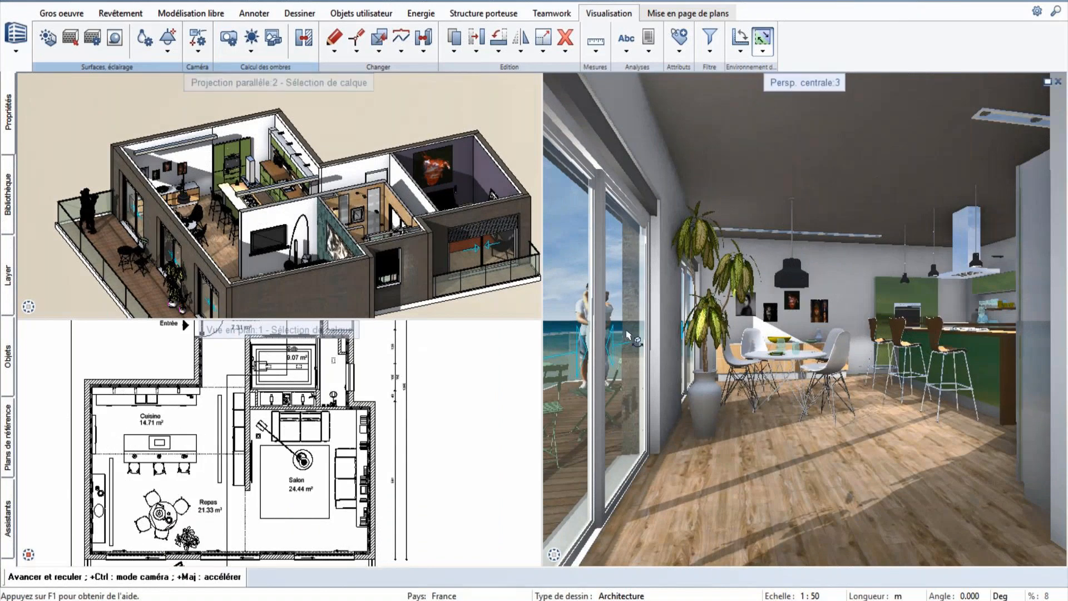
right_click(631, 335)
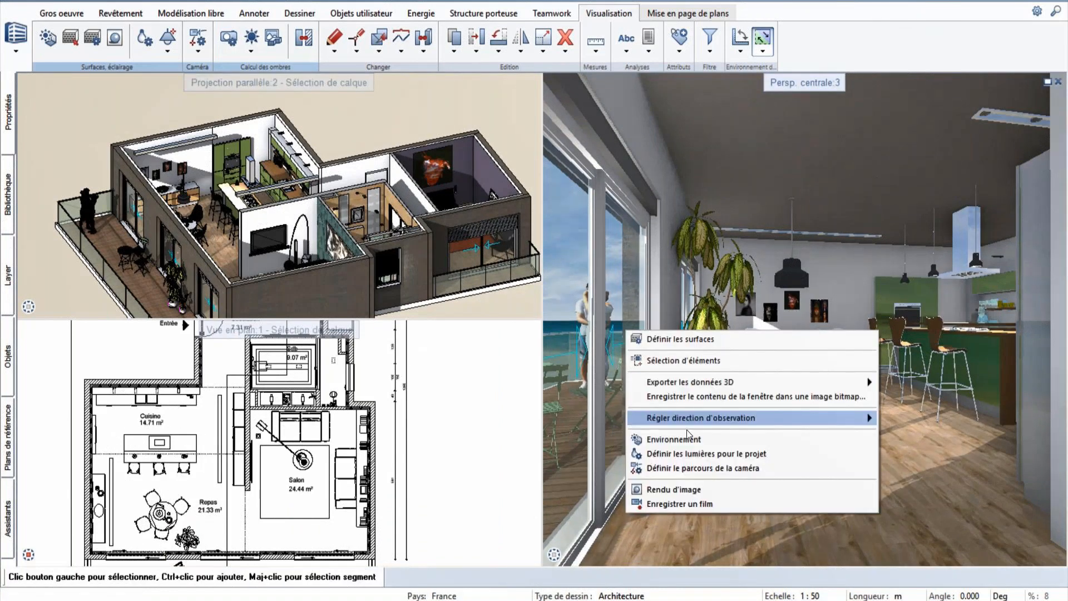
click(683, 486)
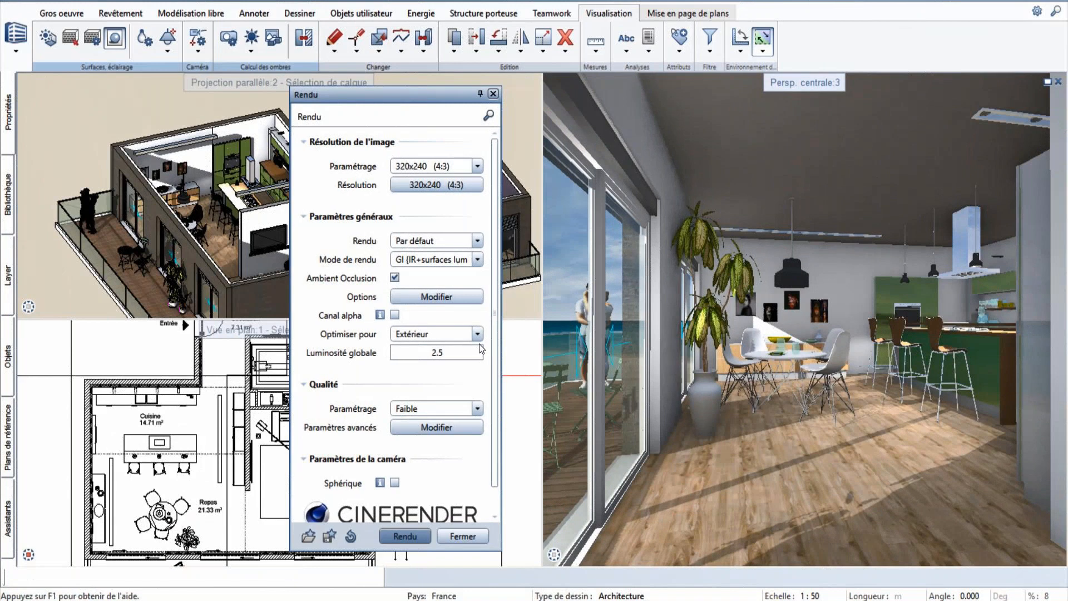
click(426, 185)
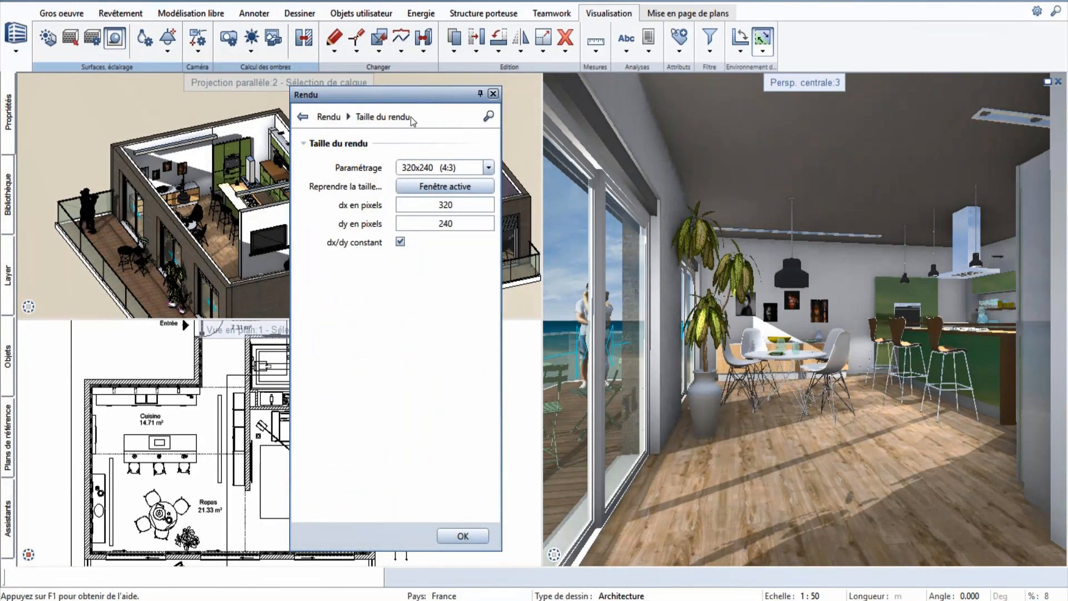
click(302, 116)
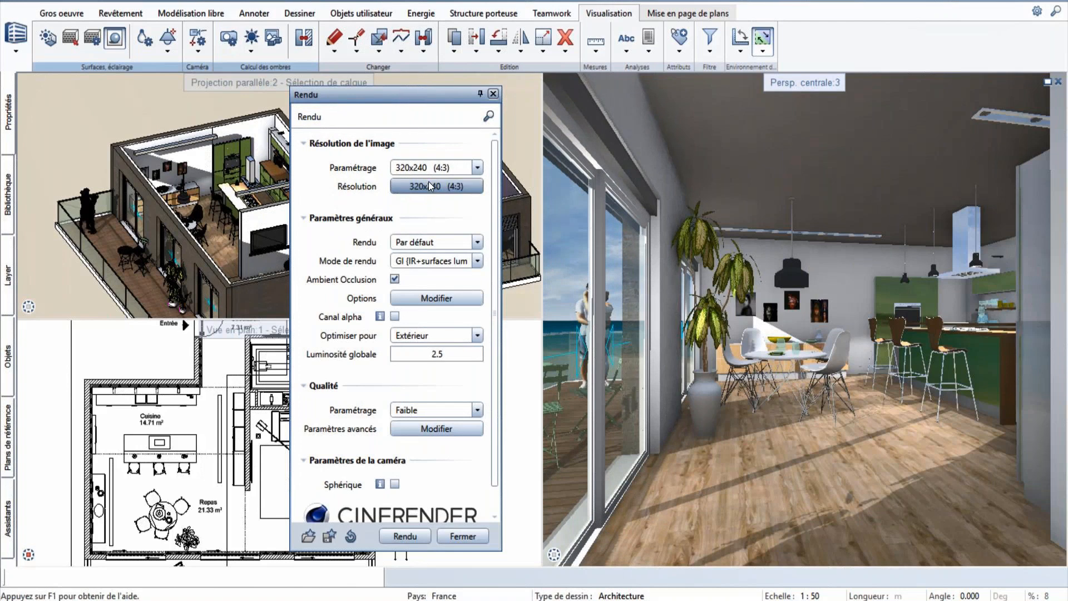
click(478, 167)
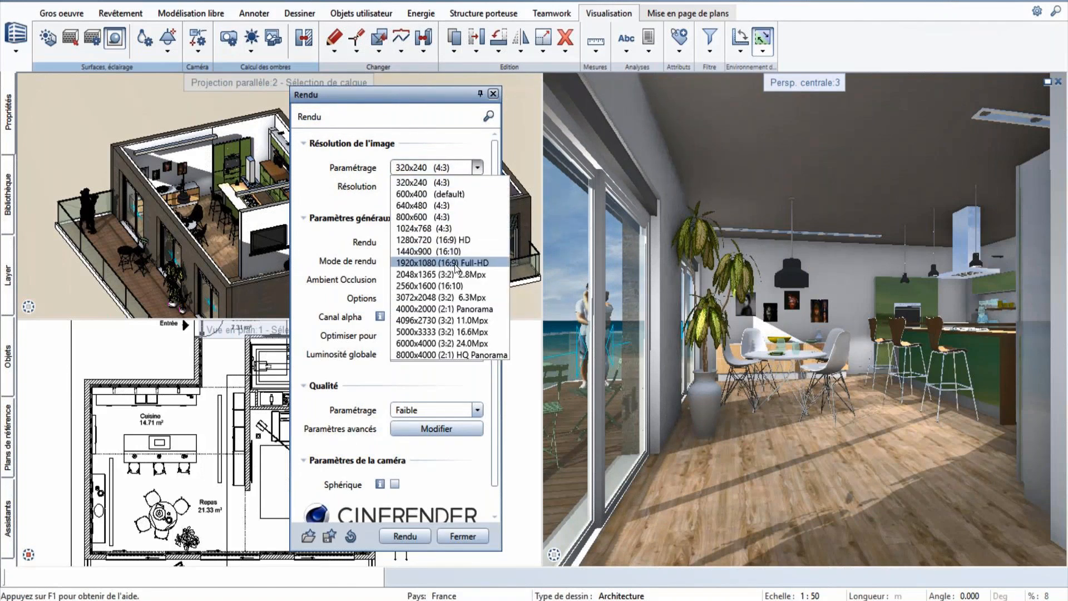
click(455, 309)
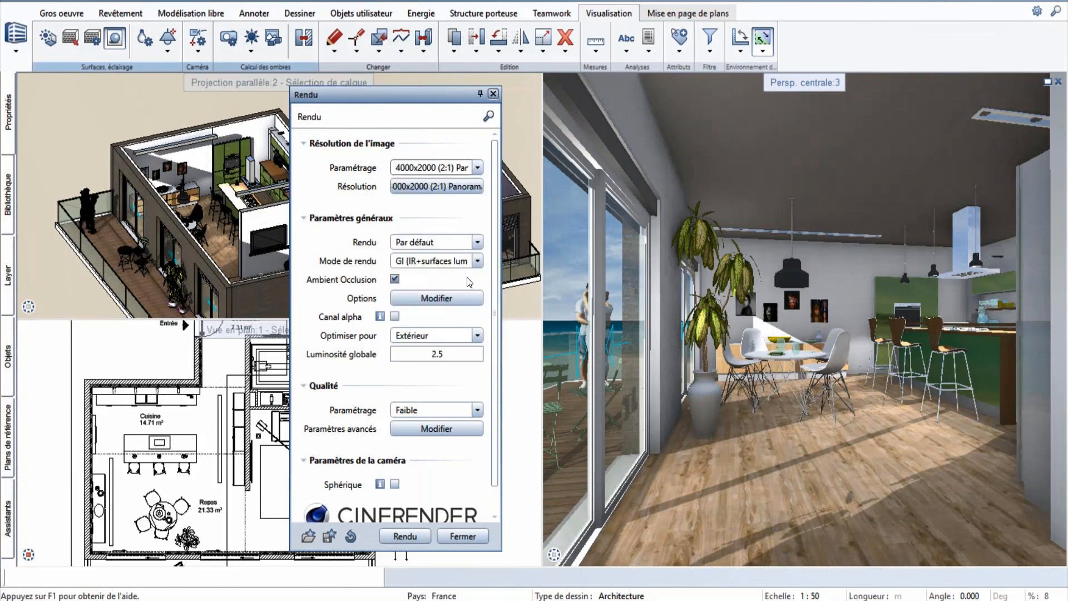
Set the renderer to Physique, optimise it for Intérieur and choose the Moyen quality
click(456, 242)
click(417, 266)
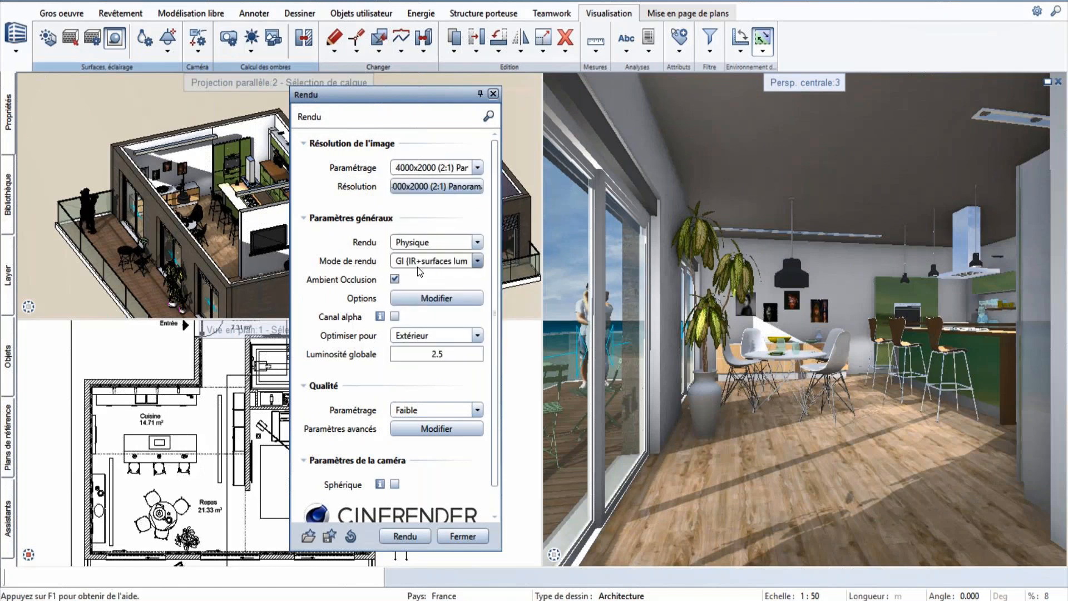
click(436, 335)
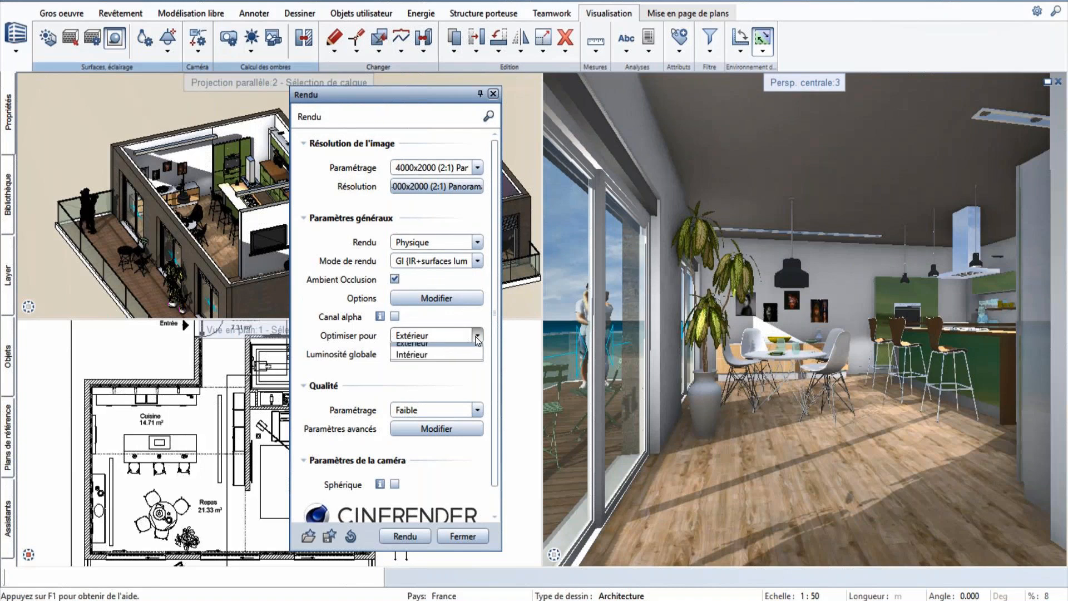
click(425, 360)
click(476, 409)
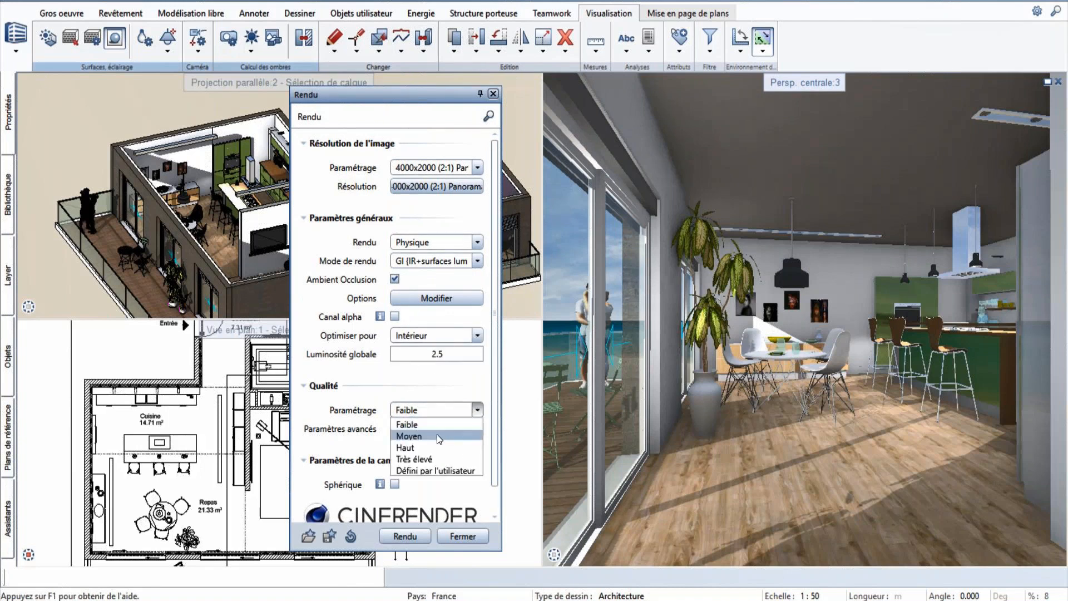
click(435, 436)
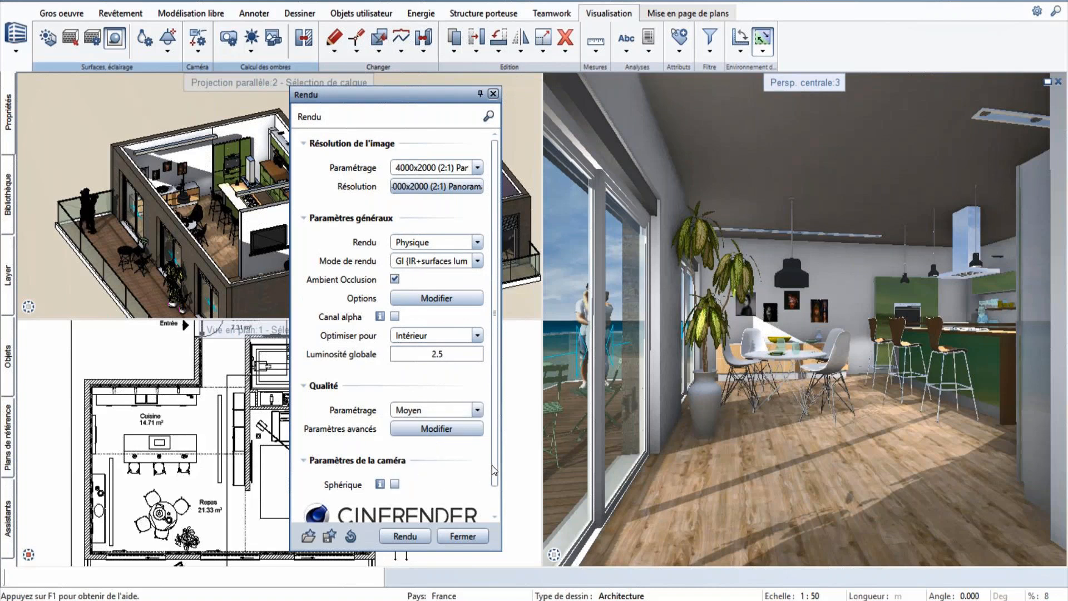
Enable the spherical camera with the latitude, longitude mode and start the rendering
scroll(491, 465, down, 1)
click(395, 456)
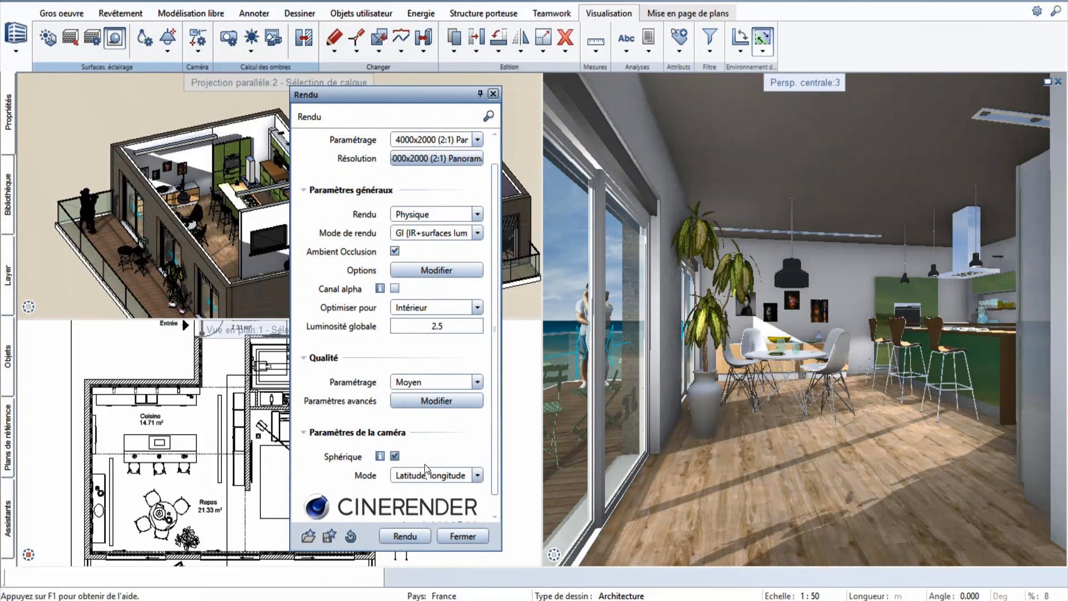
drag(494, 465, 495, 484)
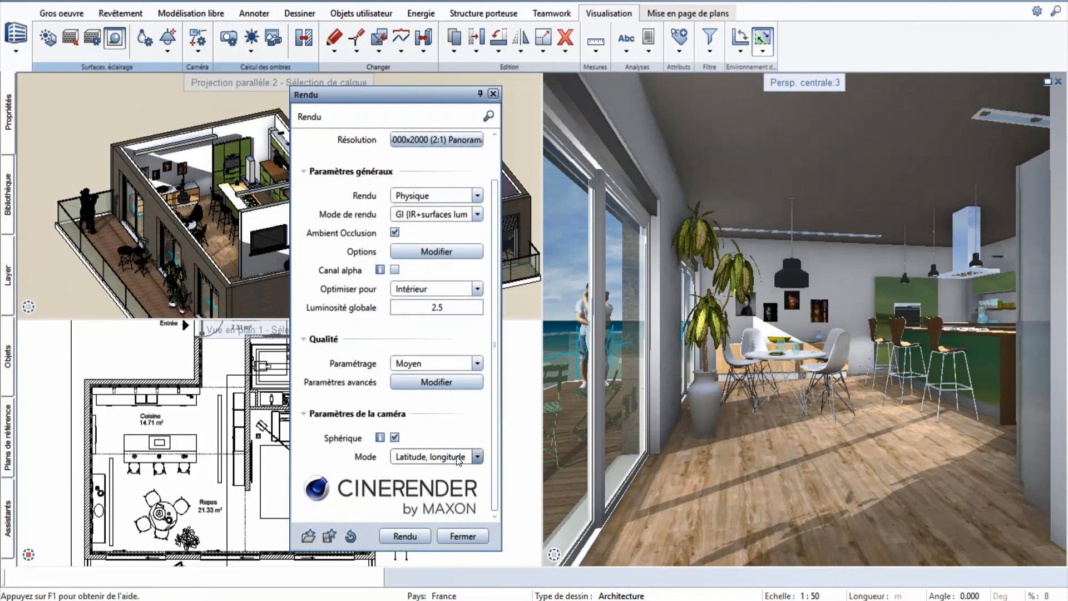
click(422, 535)
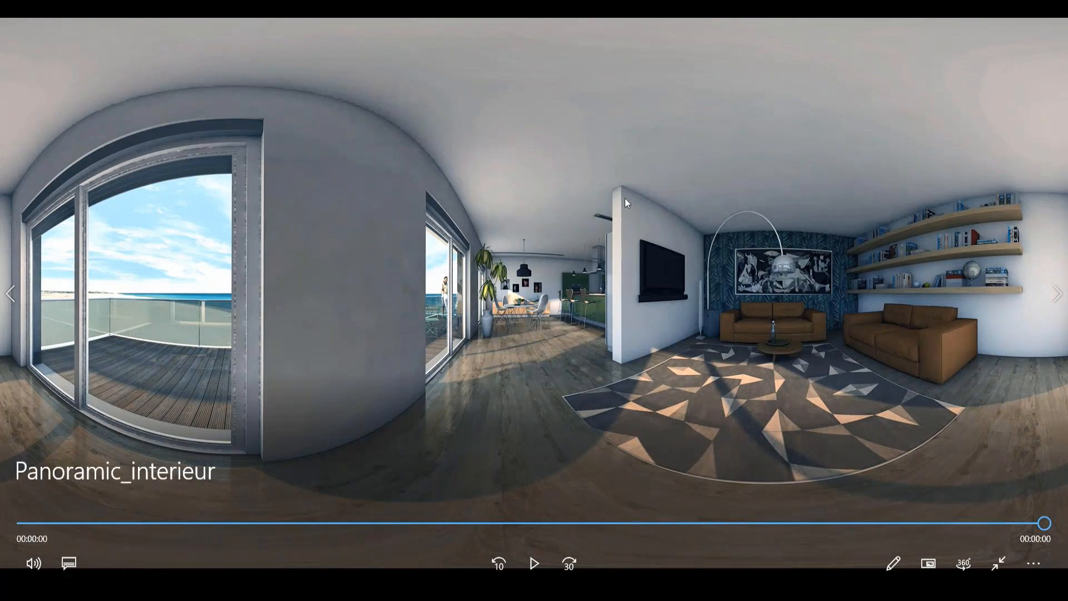
Display the Panoramic_interieur image in 360° mode and look around the rendered living space
click(964, 563)
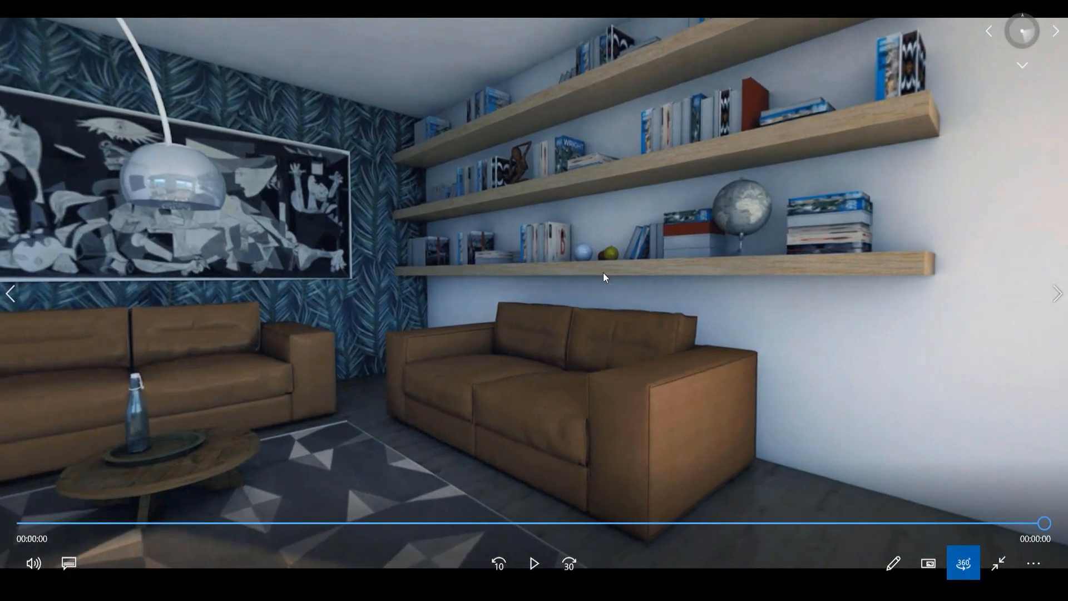
mouse_move(631, 256)
mouse_down()
mouse_move(629, 275)
mouse_move(606, 260)
mouse_move(619, 232)
mouse_move(735, 275)
mouse_up()
drag(580, 237, 785, 274)
drag(629, 267, 649, 227)
drag(467, 220, 639, 261)
drag(342, 298, 386, 238)
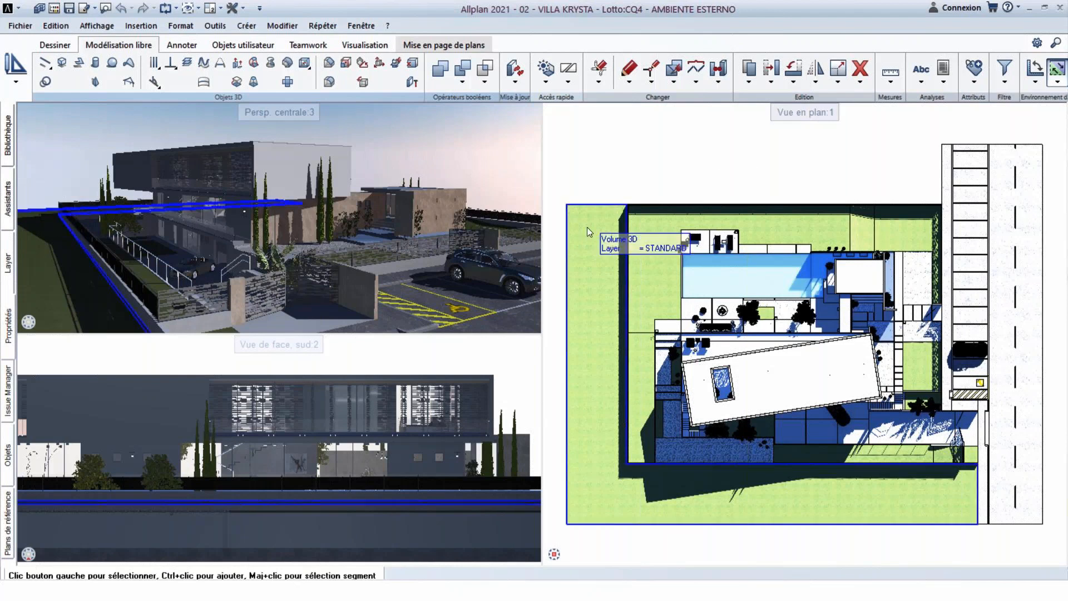
Open the RTRender view type settings for the villa's central perspective
click(531, 322)
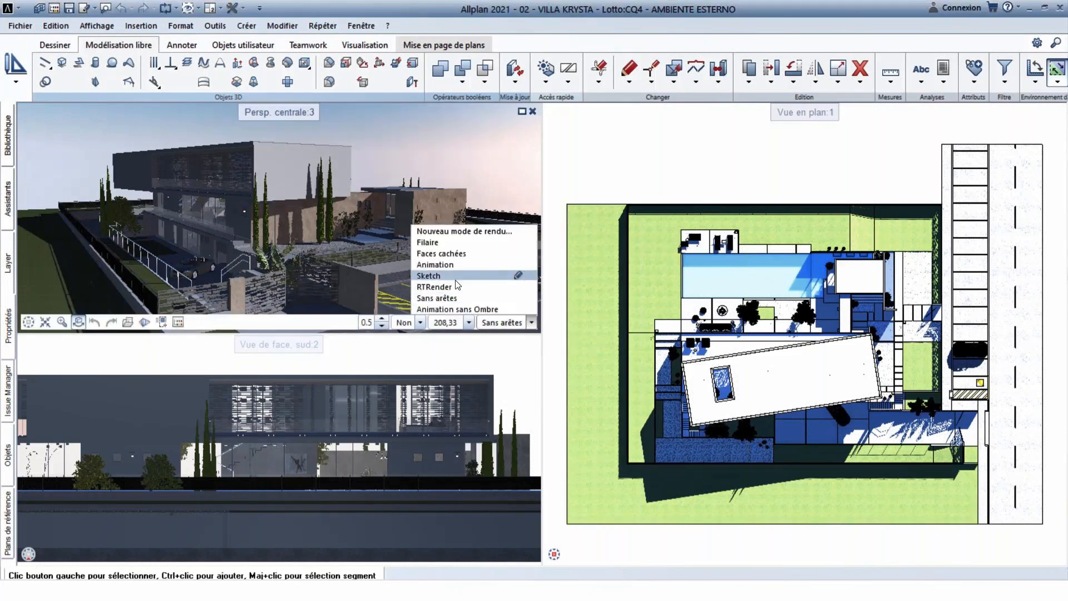
click(517, 287)
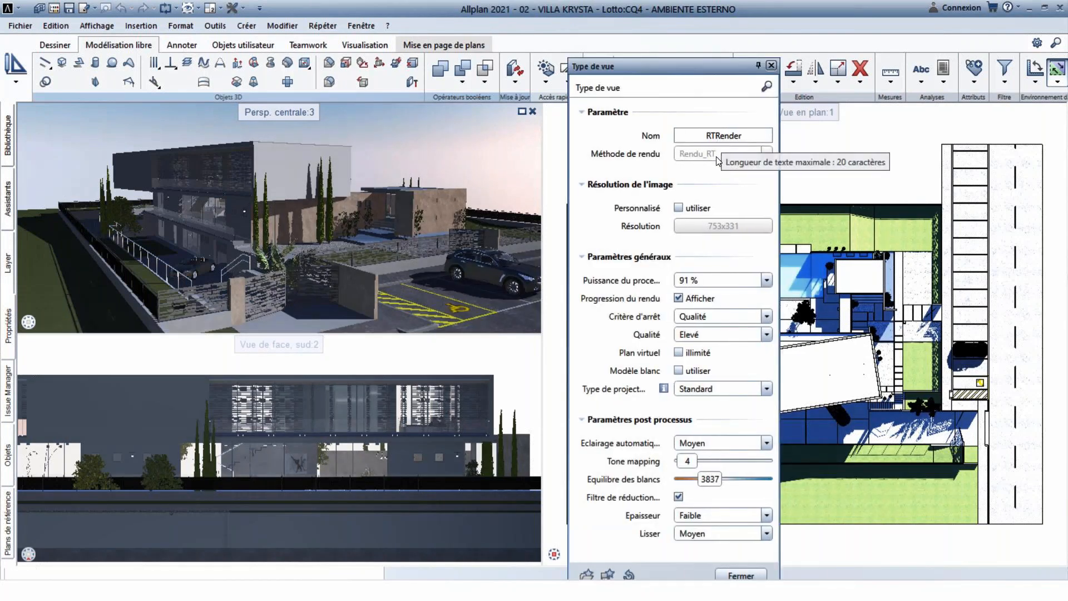
Try a custom image resolution for the RTRender view type and check its size options and presets
click(678, 208)
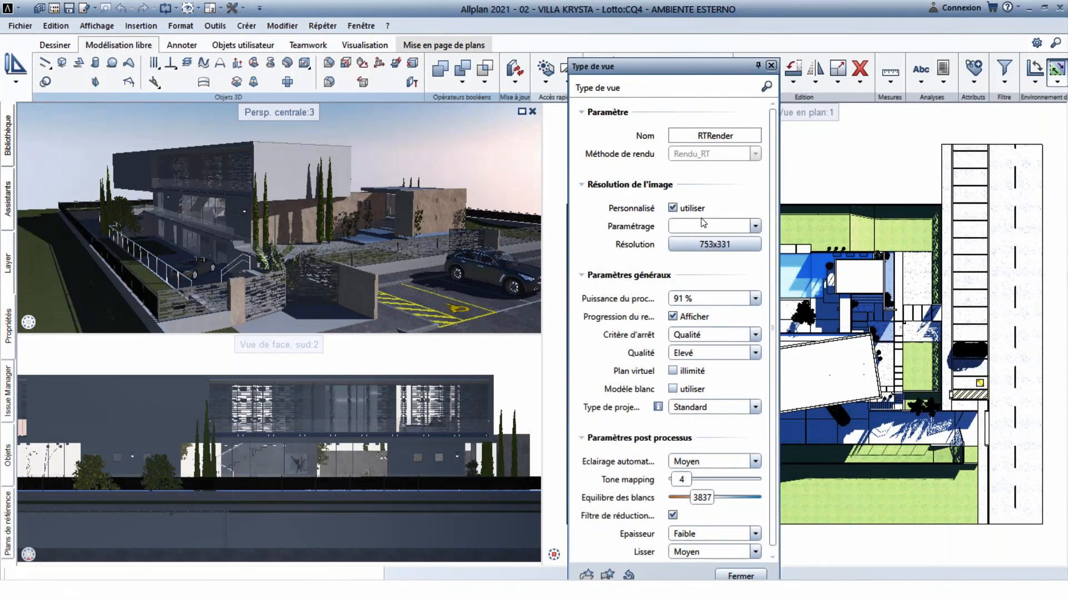
click(717, 243)
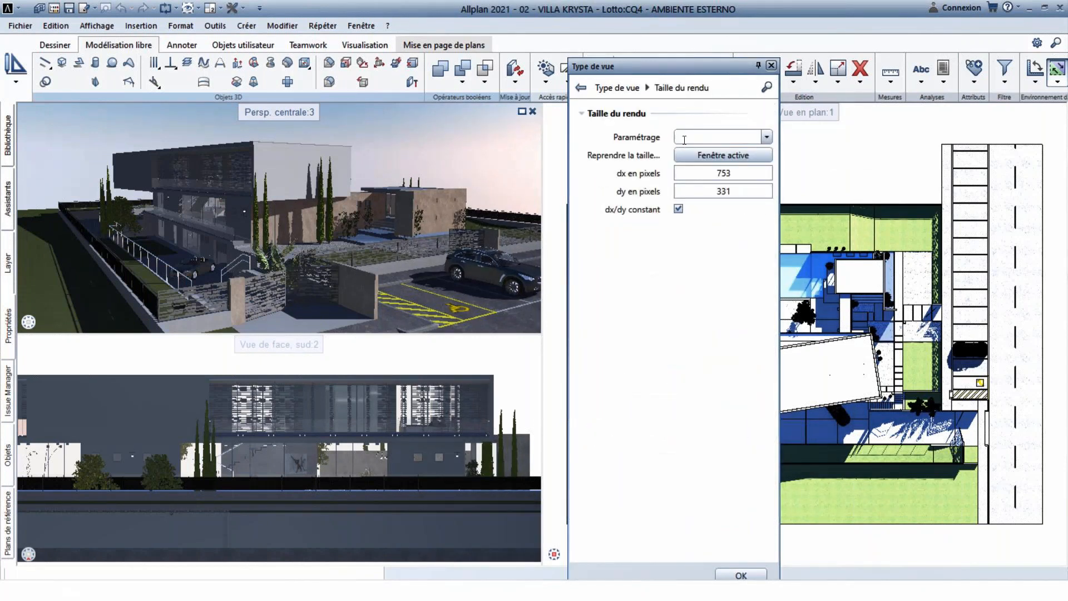
click(582, 87)
click(756, 227)
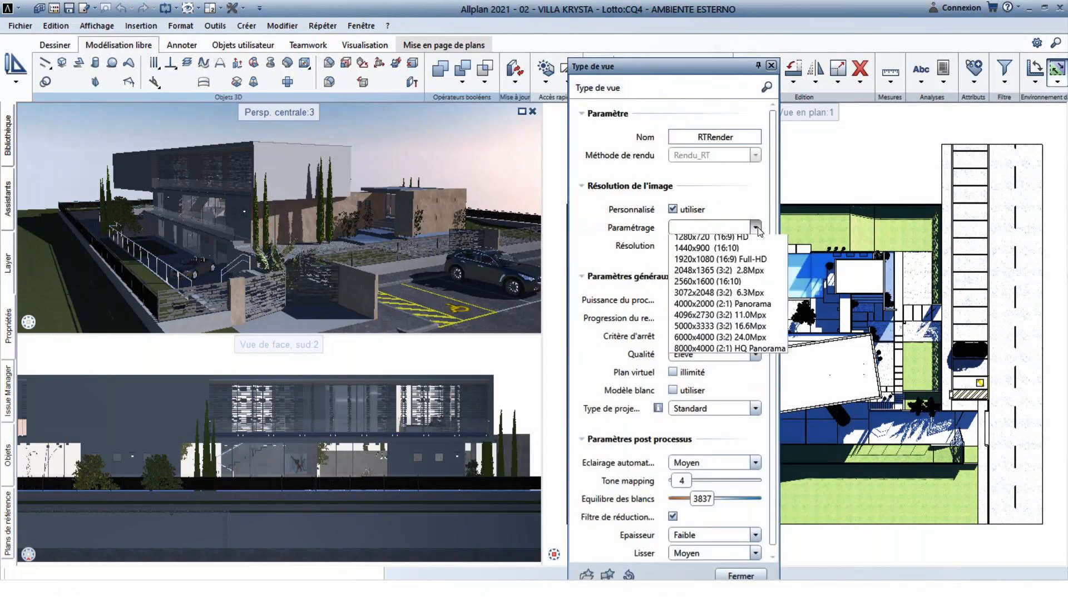
click(677, 209)
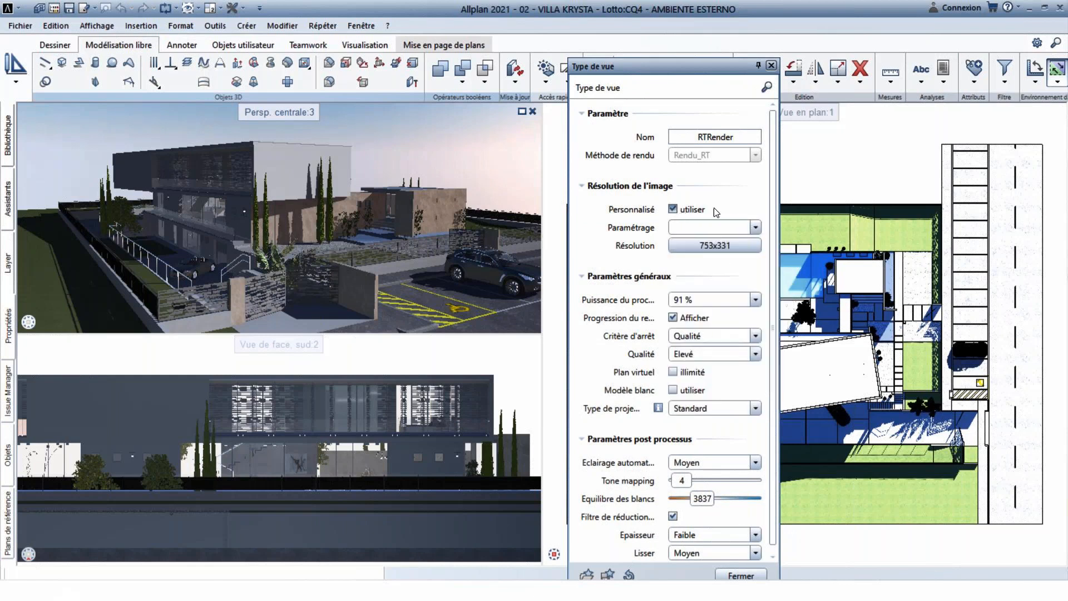
click(696, 211)
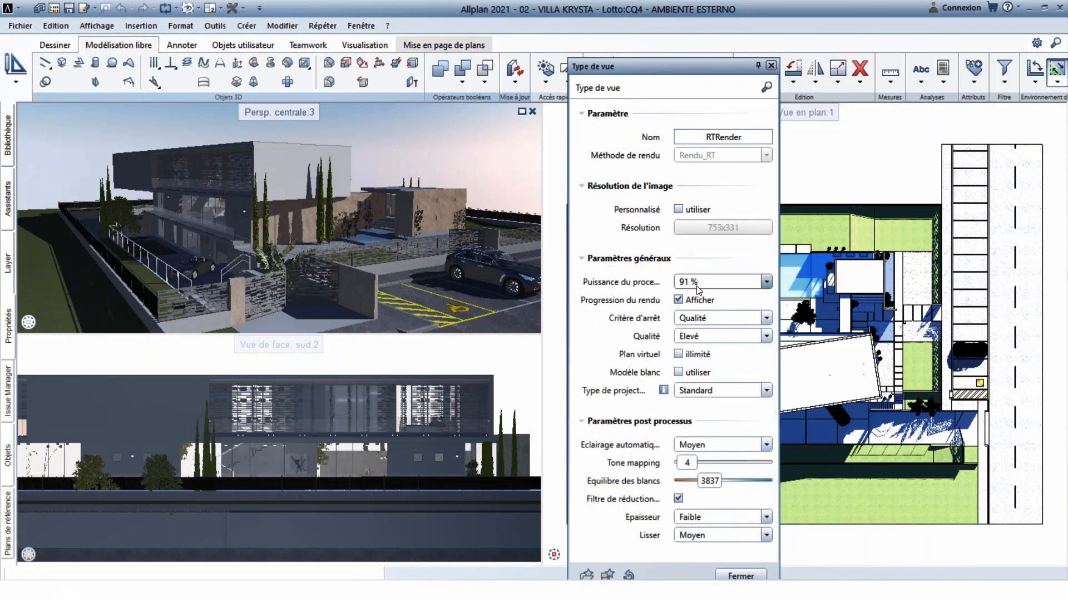
Turn off the rendering progress display and set the RTRender quality to Milieu
click(766, 282)
click(766, 282)
click(679, 299)
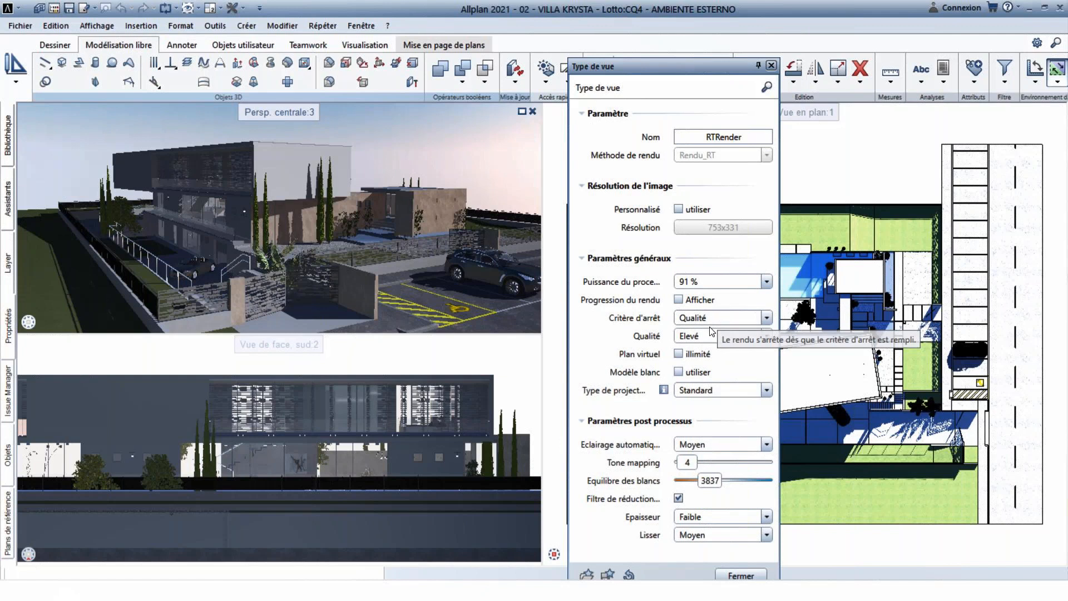
click(703, 336)
click(697, 359)
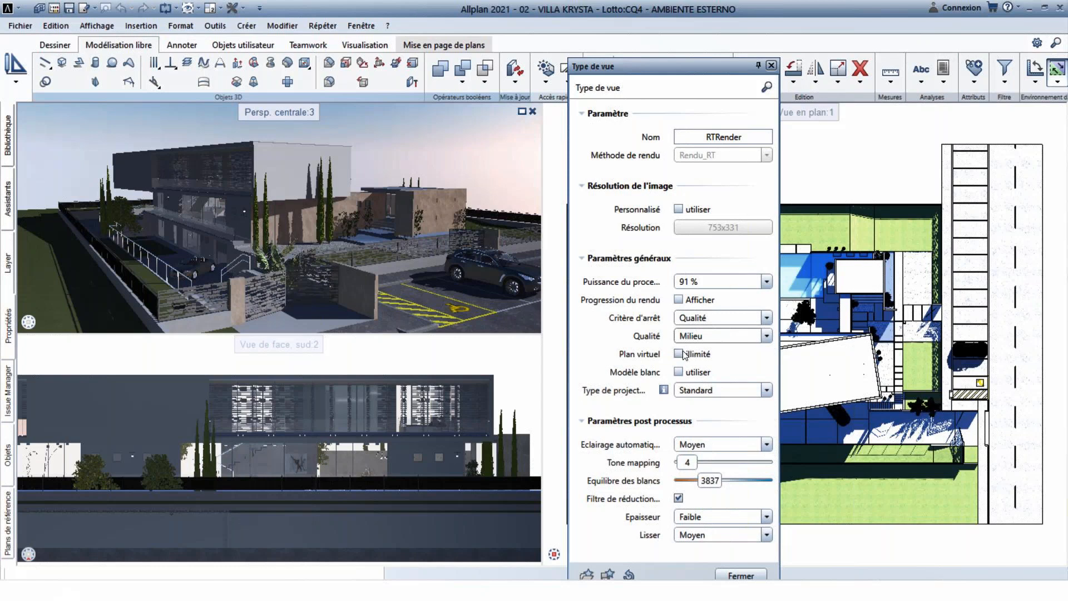
Set the projection type to Perspective à deux points and turn off the reduction filter in the post-processing parameters
click(679, 371)
click(696, 390)
click(700, 415)
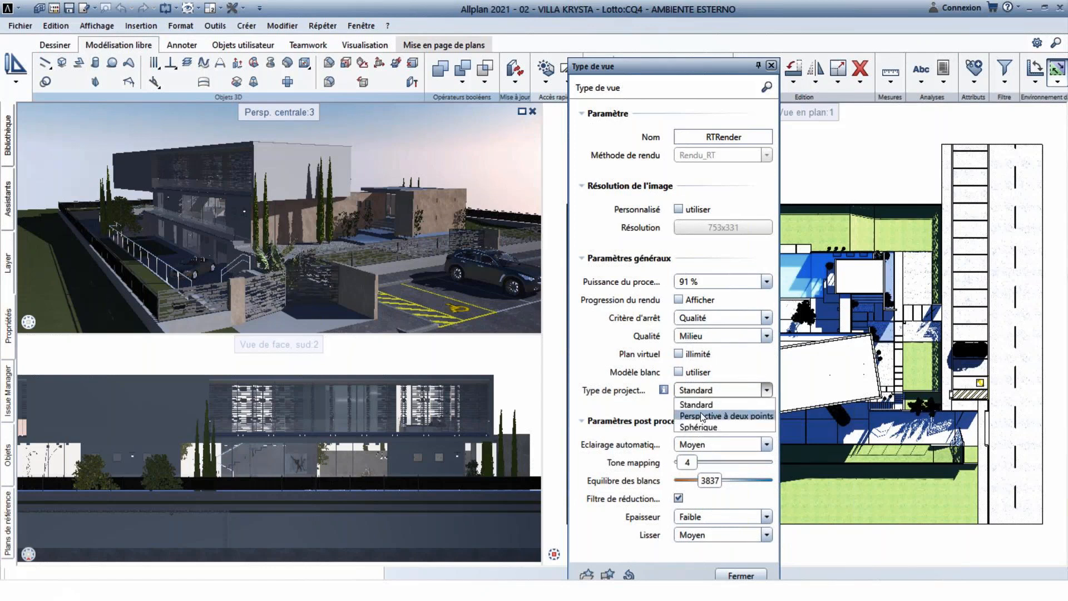
click(467, 209)
click(256, 158)
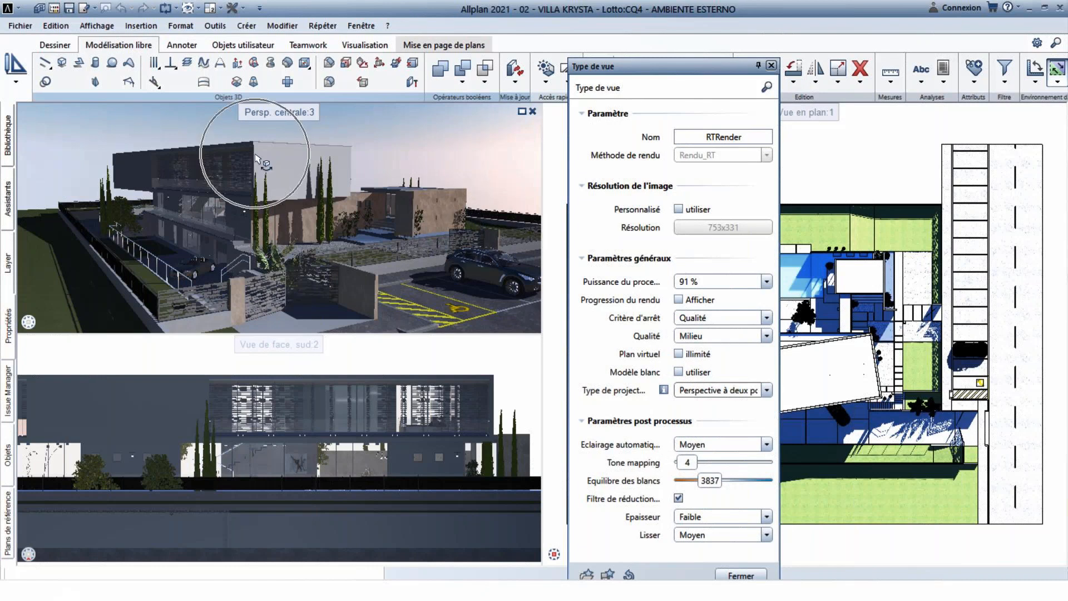
click(114, 167)
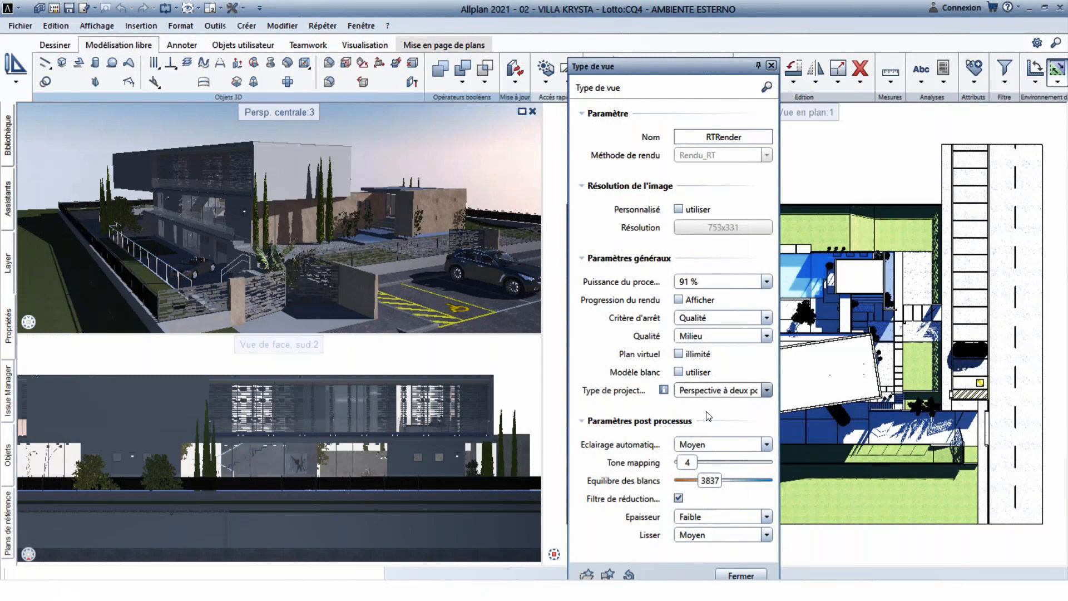
click(678, 498)
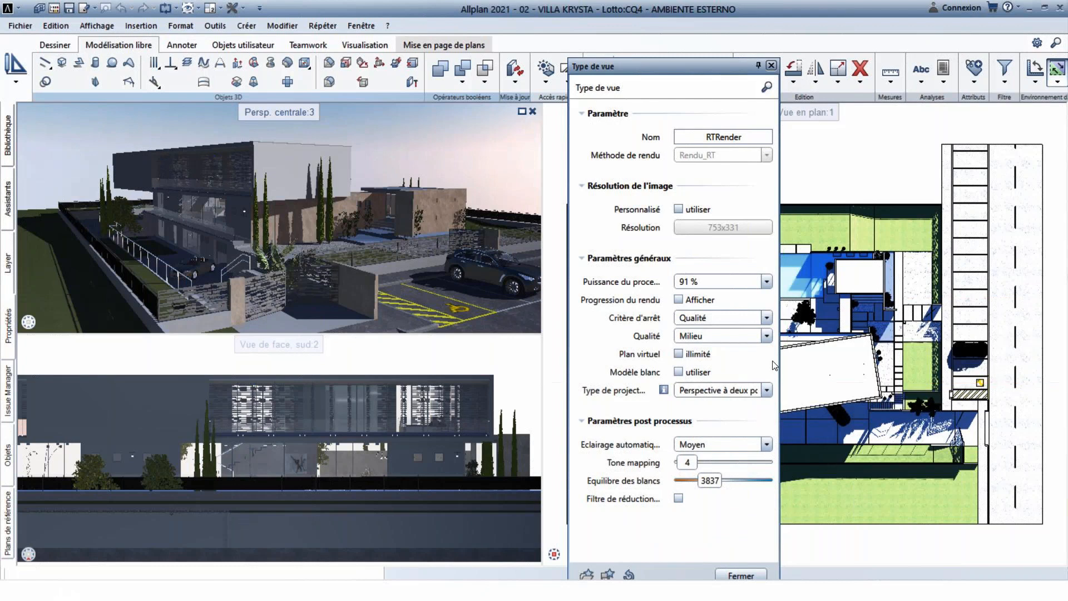
Check the reduction filter's options, leave the filter off, and switch the villa's central perspective to the RTRender view type
click(679, 498)
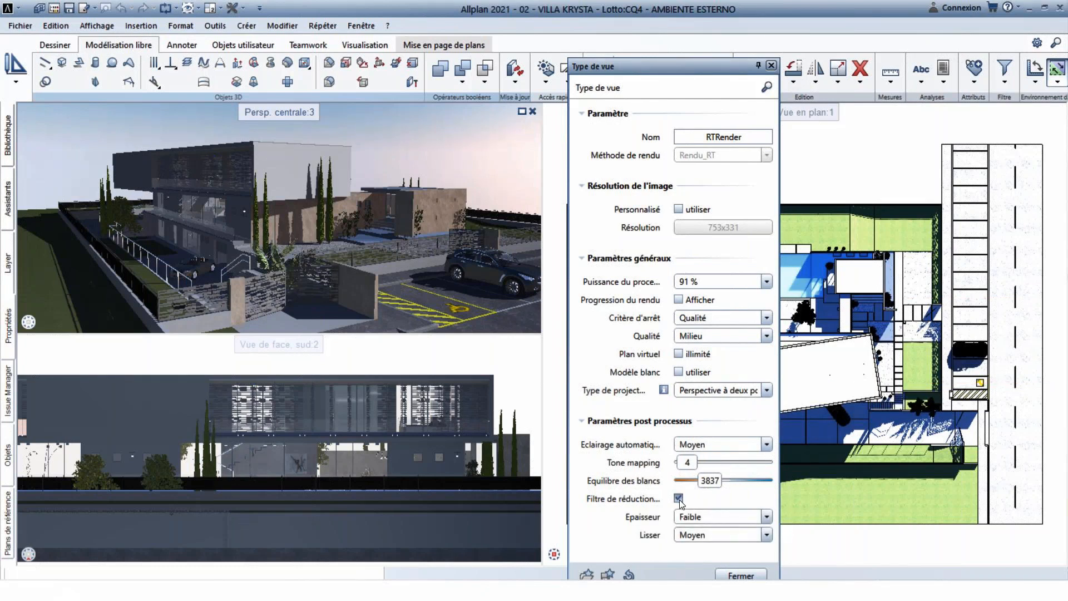
click(678, 499)
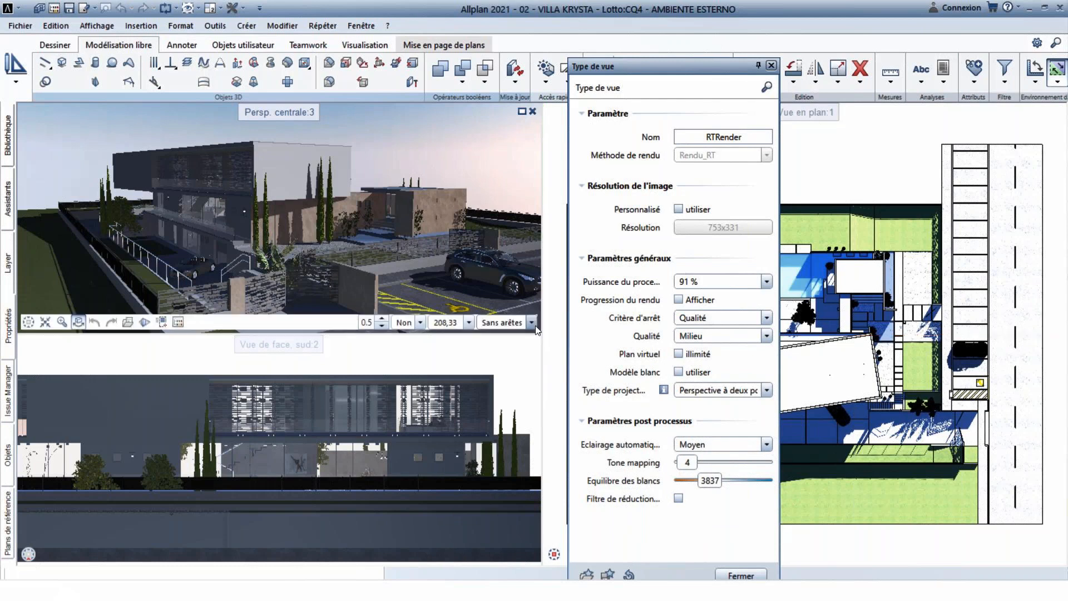
click(532, 322)
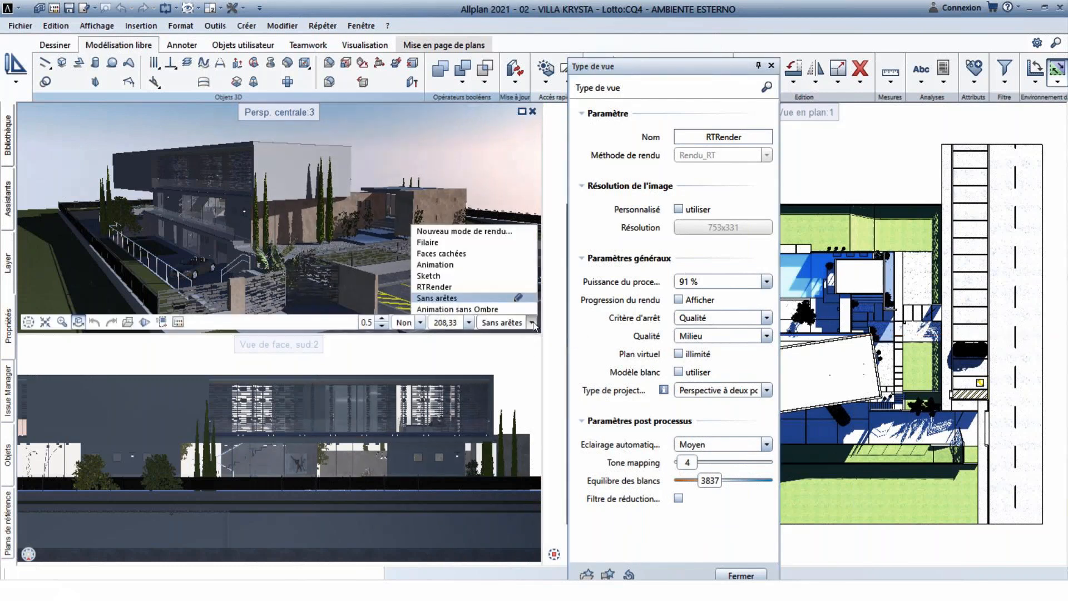
click(443, 286)
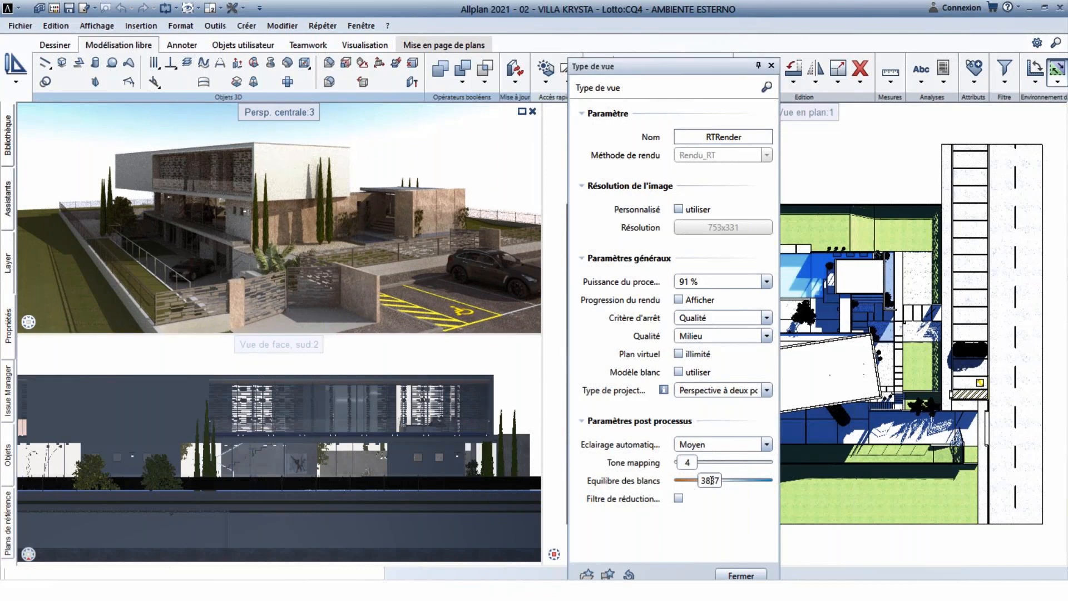
Try an RTRender white balance of 8188, set it to 1888, and enable the white model
drag(712, 480, 748, 483)
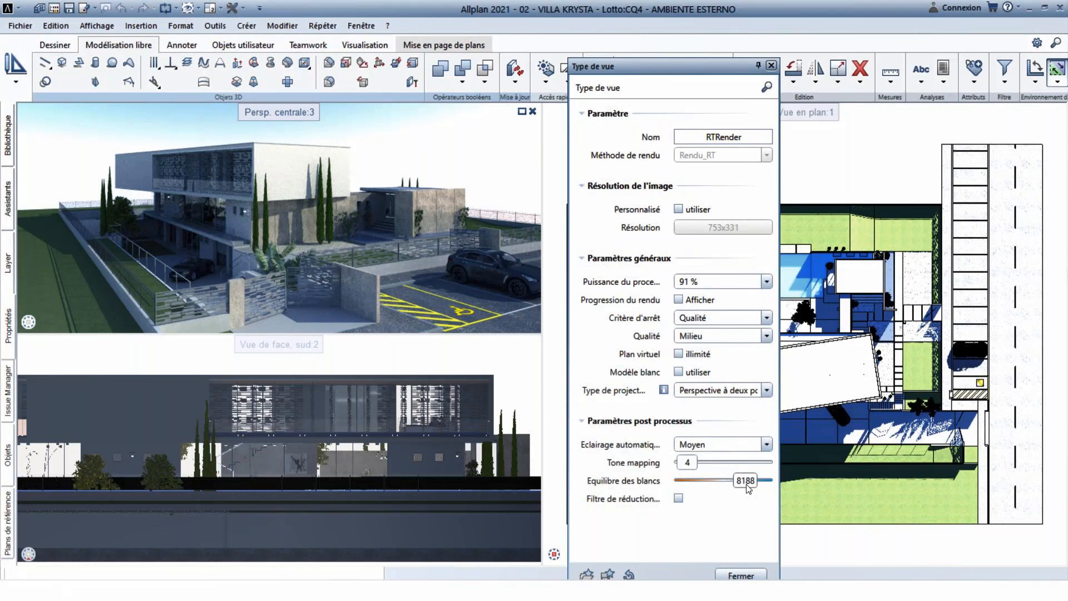
drag(748, 489, 695, 485)
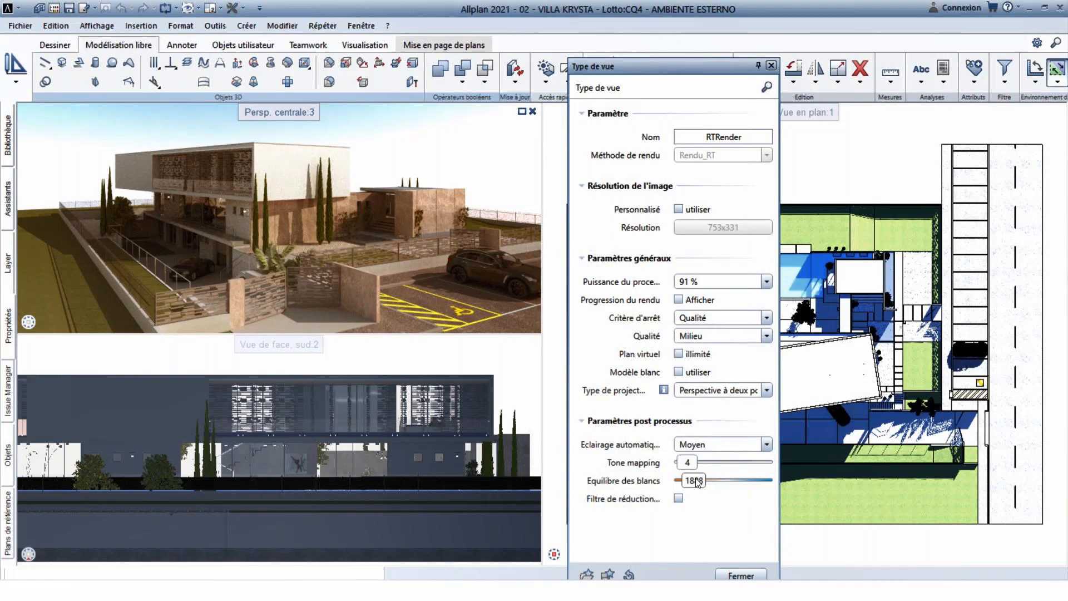
click(679, 371)
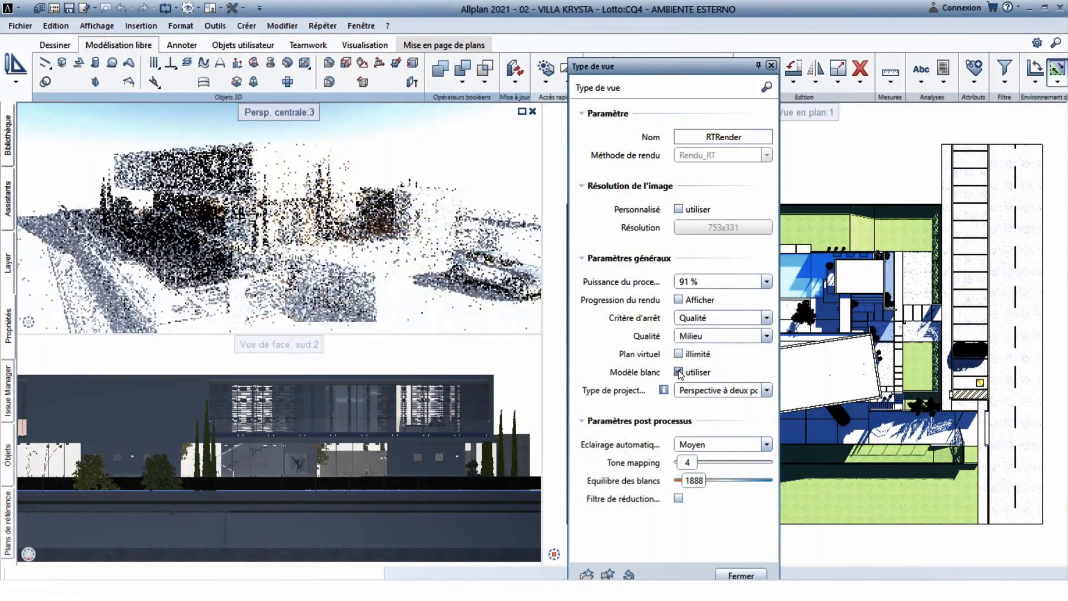
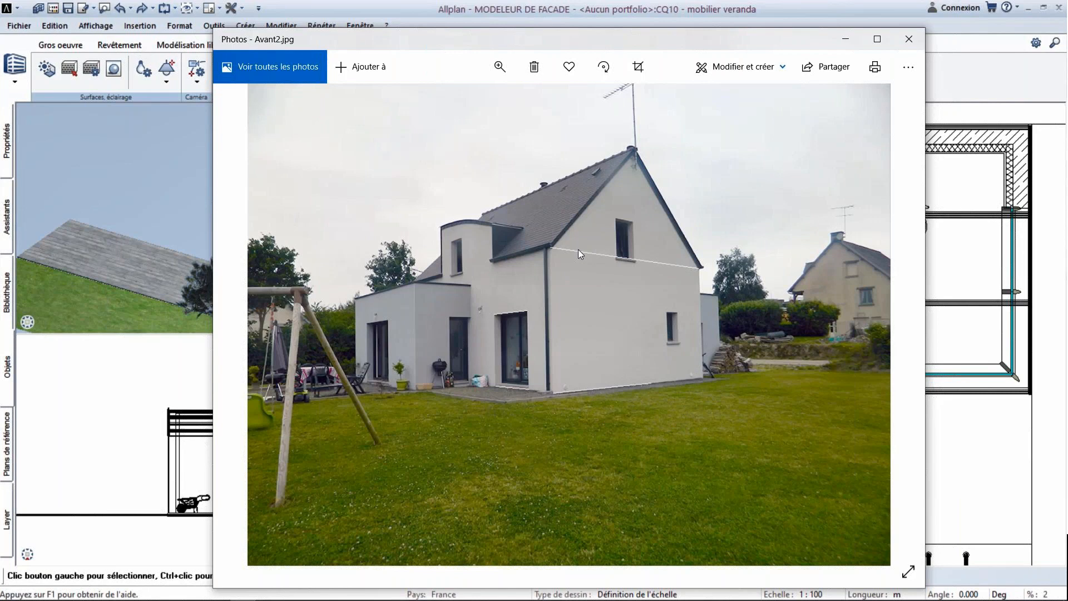
Close the Avant2.jpg house photo and hide the CQ10-mobilier veranda objects in the veranda project
click(512, 386)
click(515, 310)
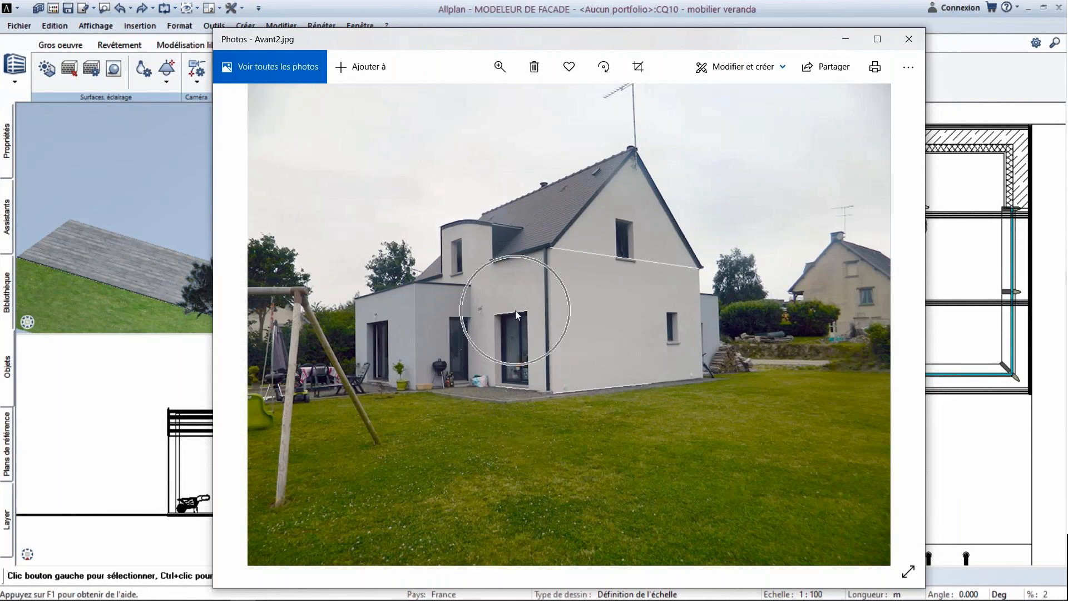
click(907, 40)
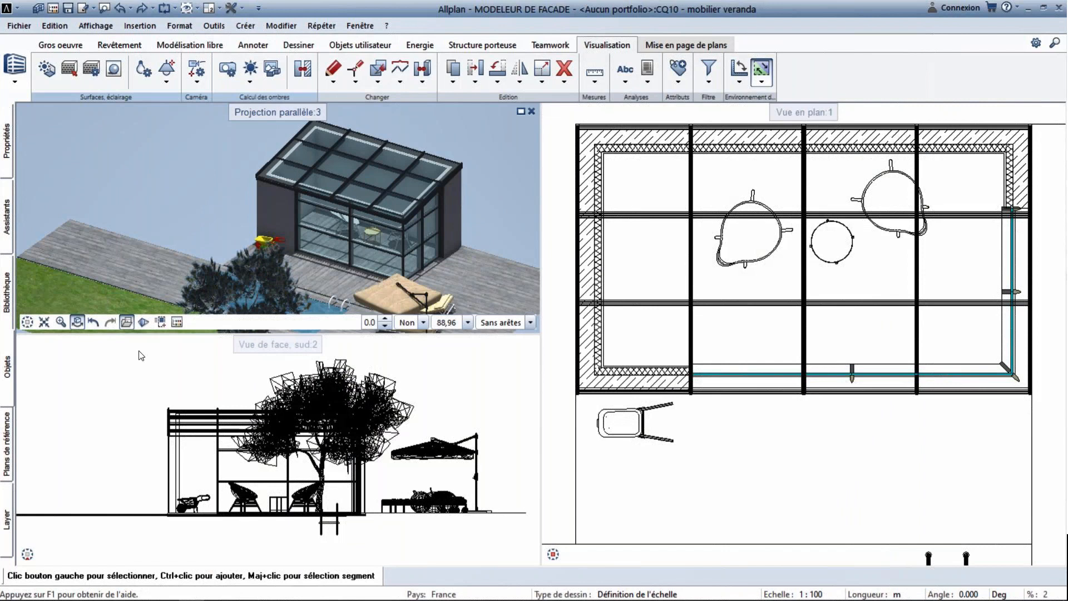
click(7, 367)
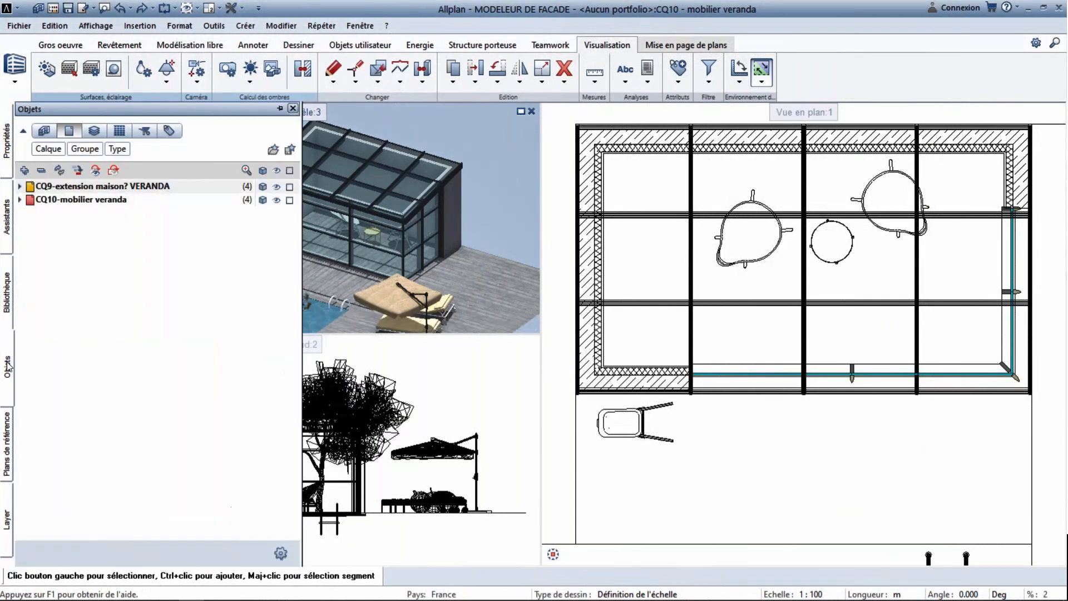
click(276, 200)
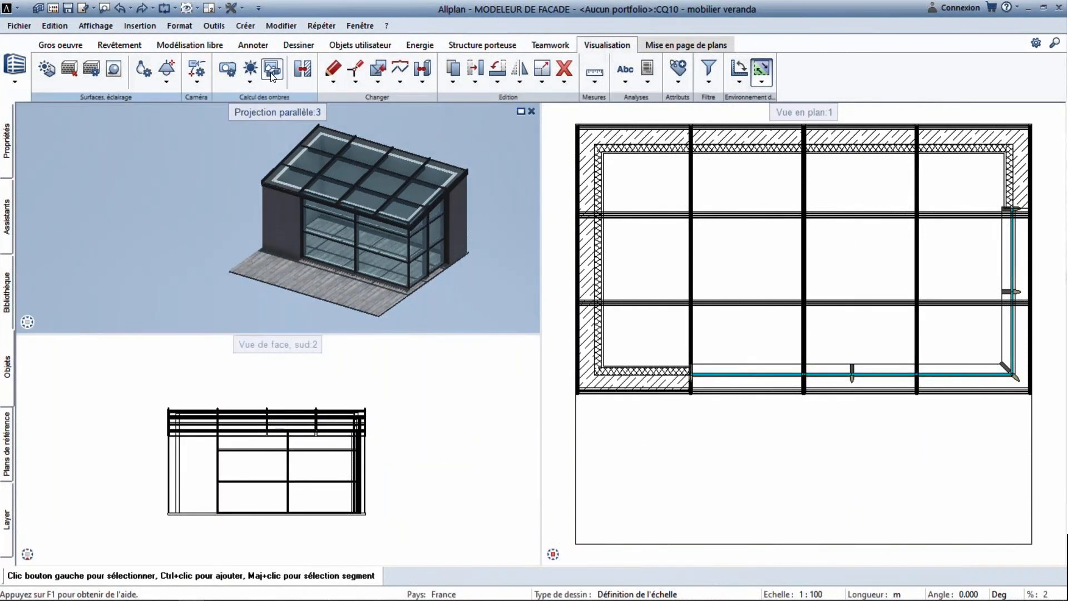
Convert the veranda's parallel projection to a central perspective with a focal length of 35 and orient it to a lower viewpoint
click(278, 82)
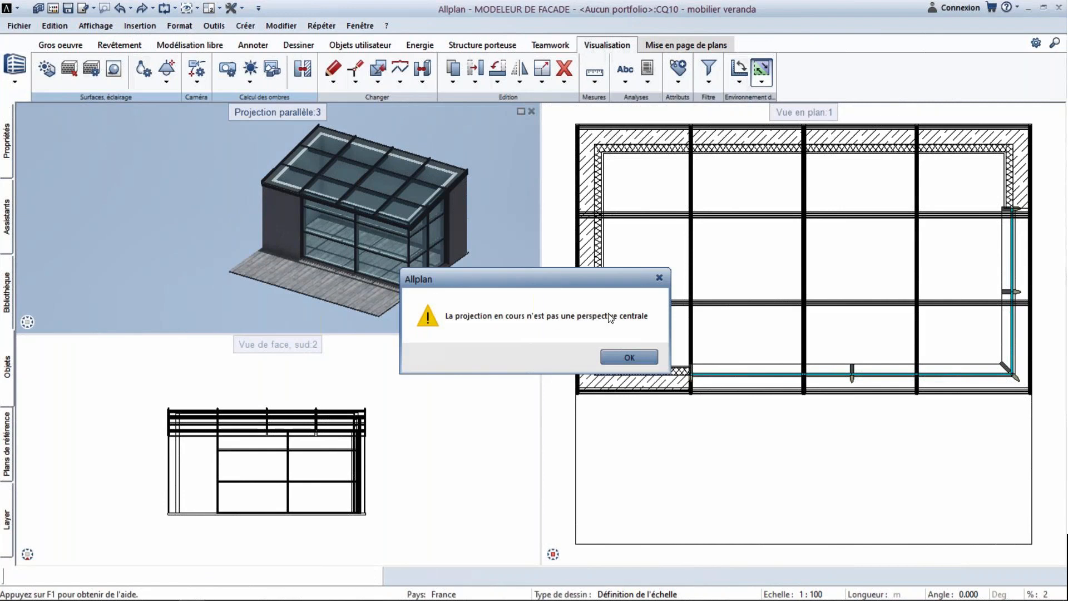
click(622, 360)
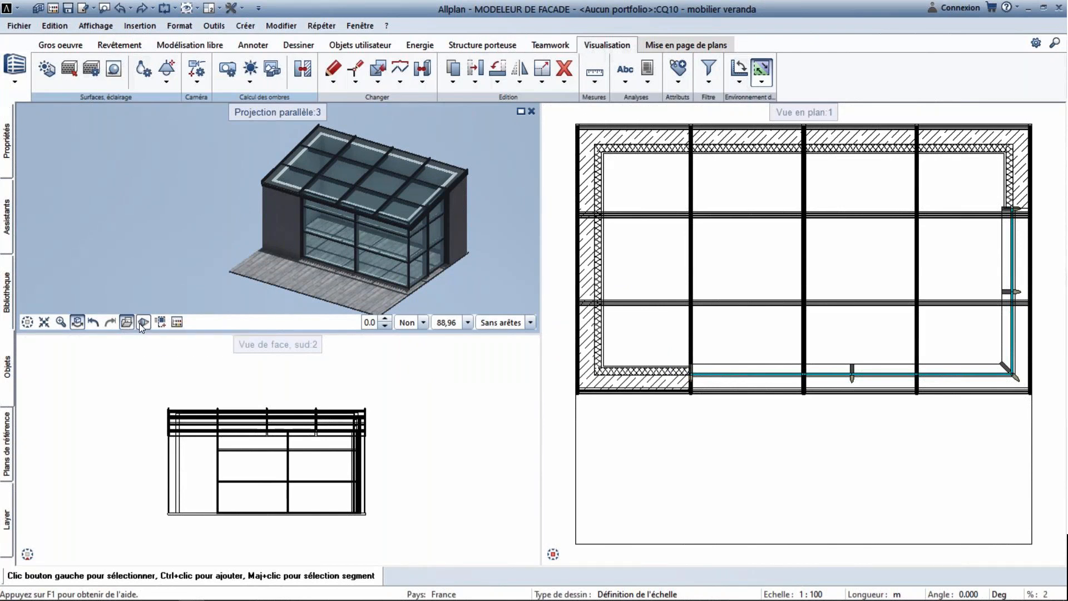
click(142, 323)
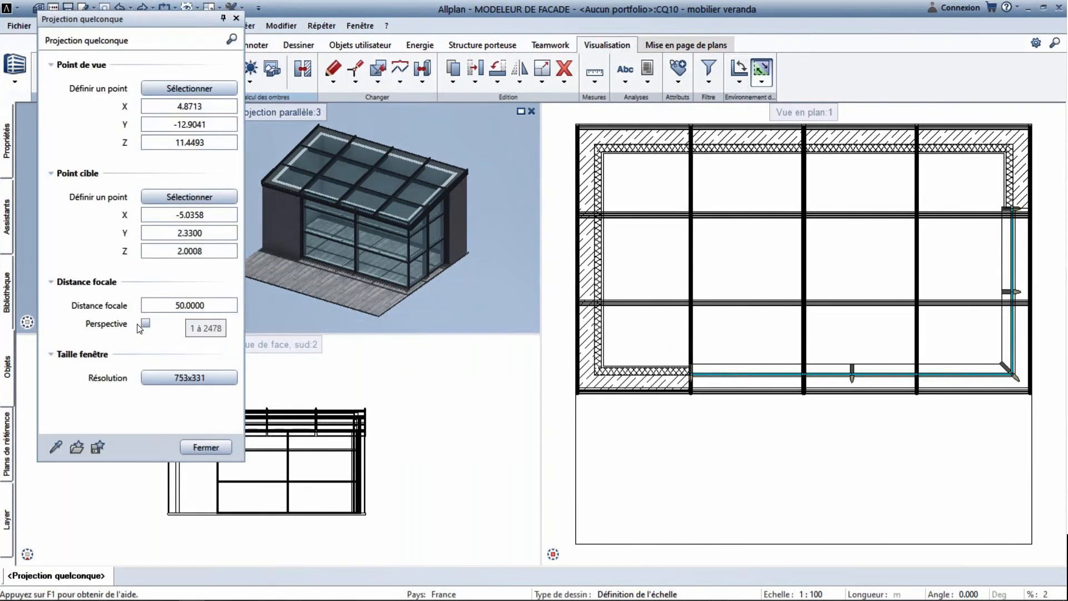
click(145, 324)
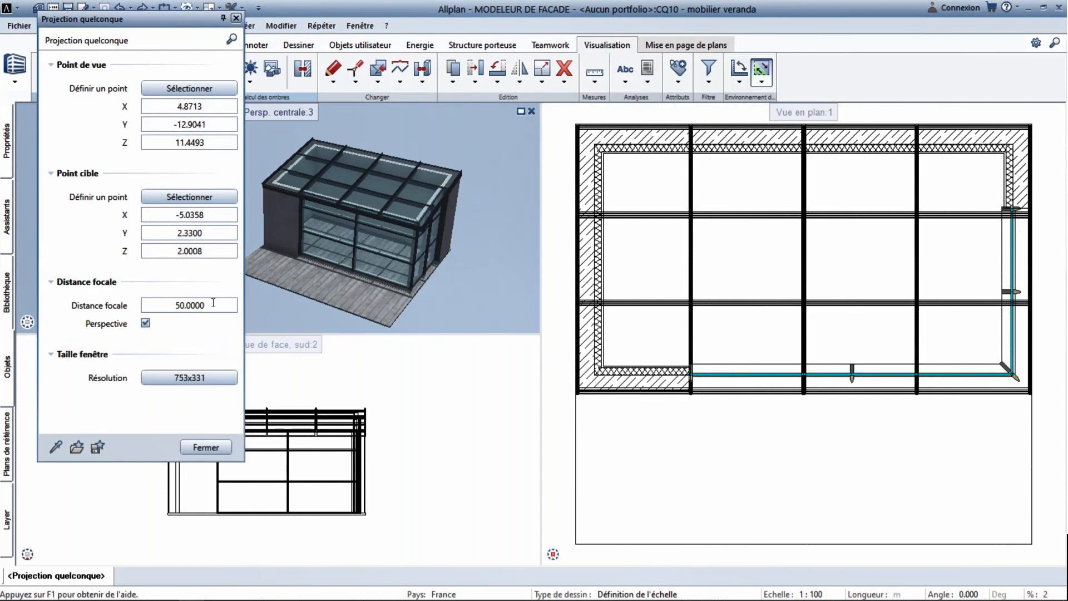
click(150, 309)
text(35)
key(Return)
click(200, 447)
drag(303, 271, 463, 324)
right_drag(362, 282, 353, 212)
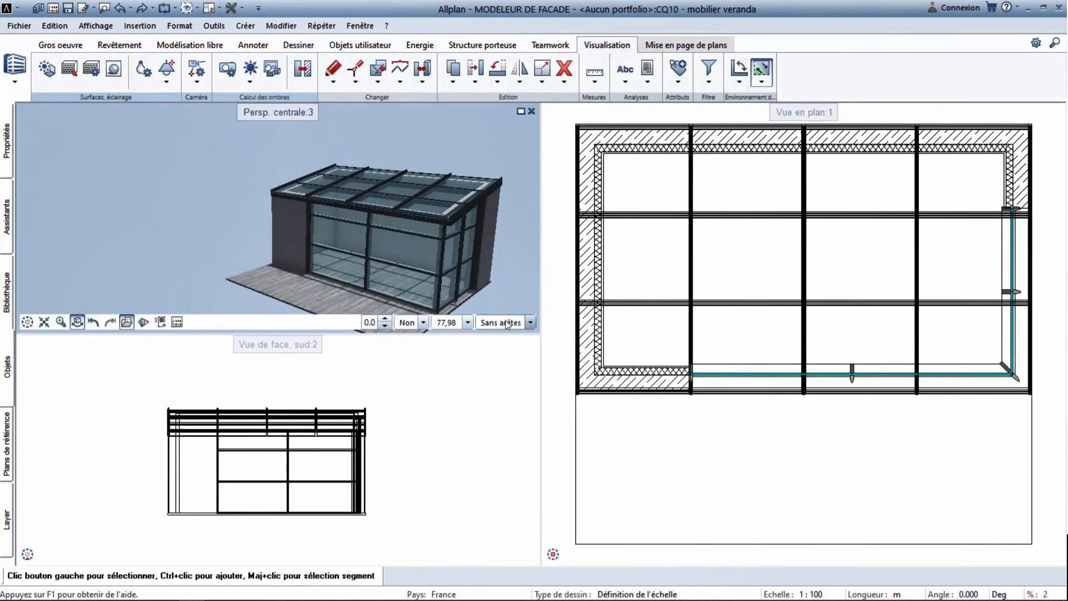
Start embedding the veranda model in a photo and load Avant2.jpg as the background image
click(504, 322)
click(503, 322)
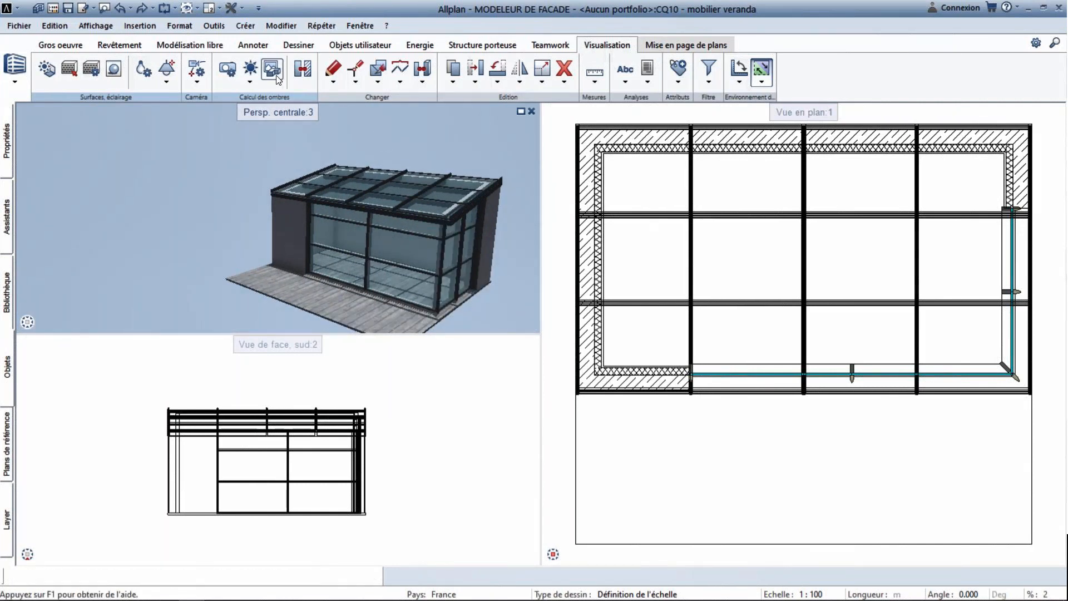
click(462, 380)
scroll(546, 517, down, 1)
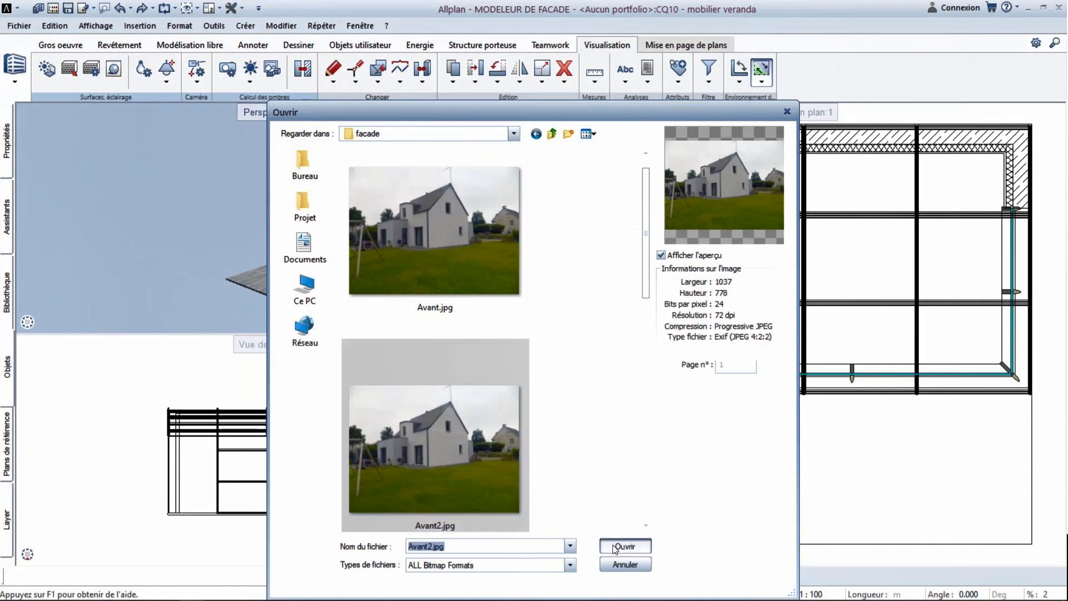
click(625, 546)
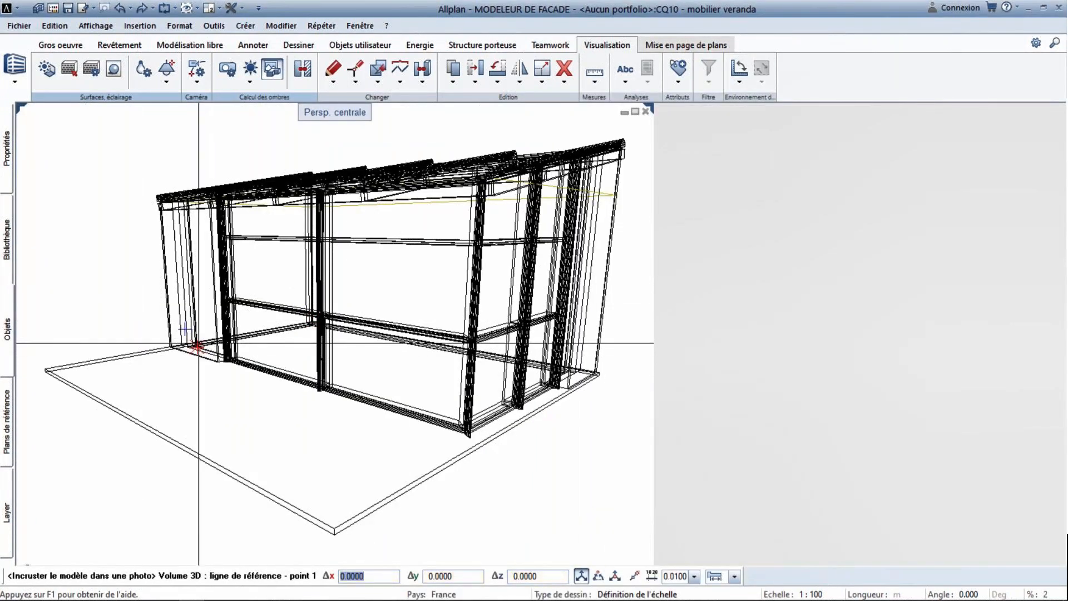
Define the 3D model's reference line along the base of the veranda's left-hand wall, from its front corner to its rear corner
click(227, 581)
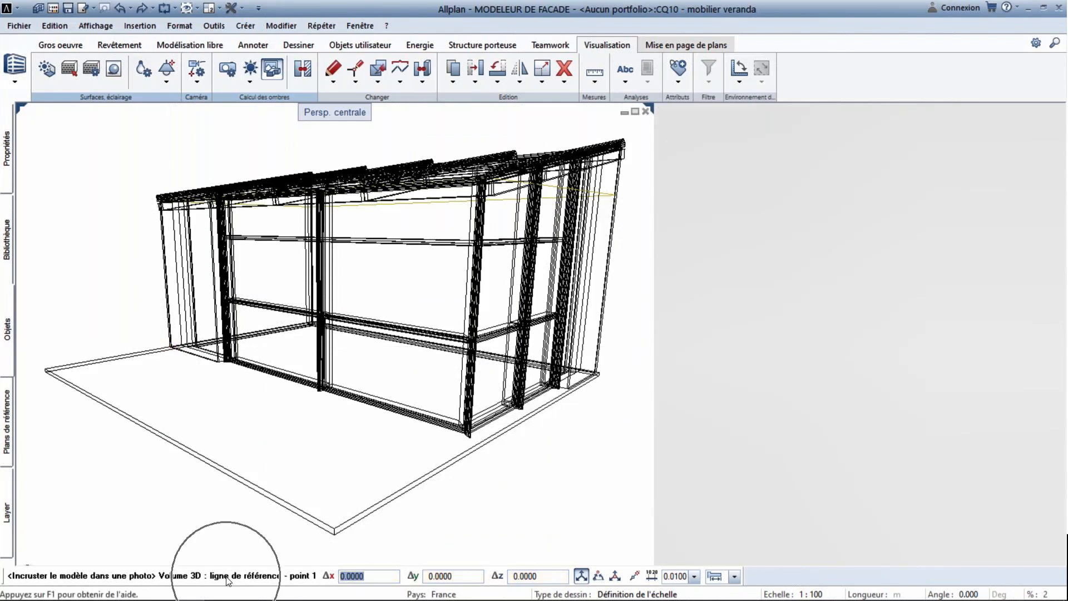
click(227, 581)
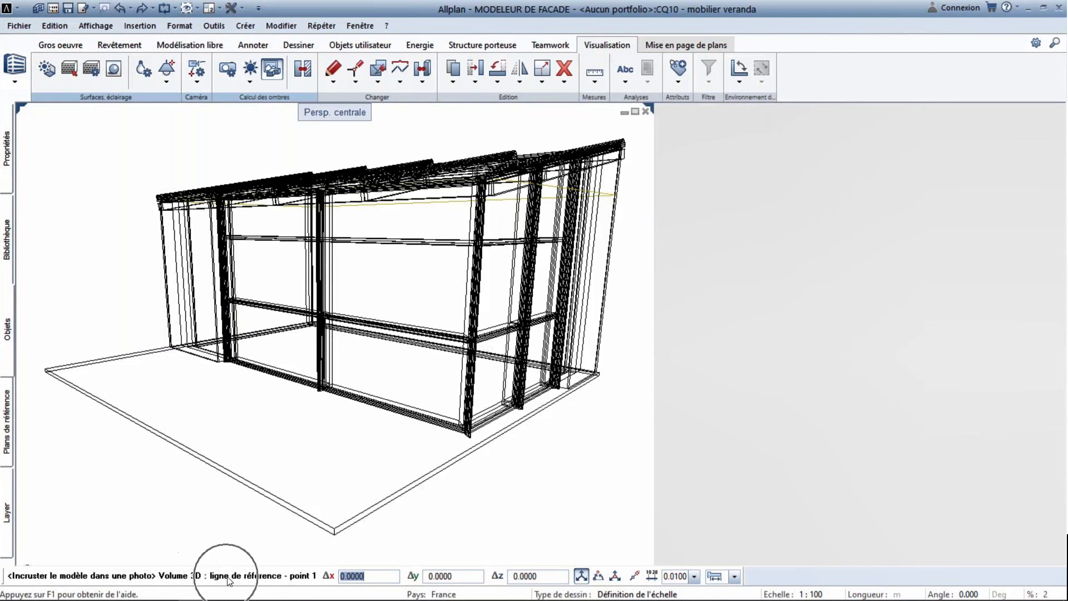
click(171, 346)
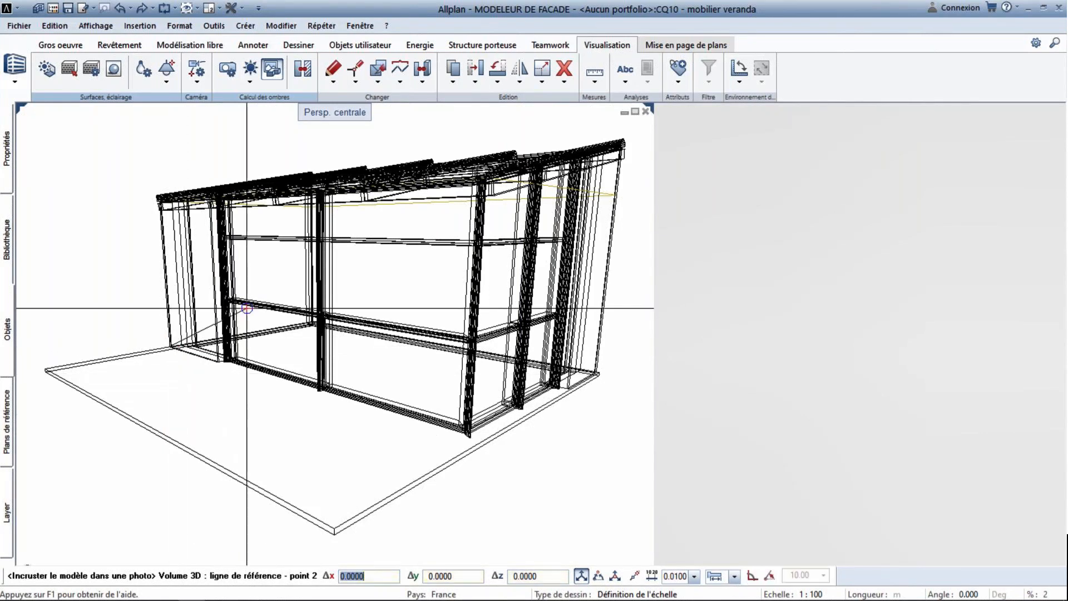
click(309, 320)
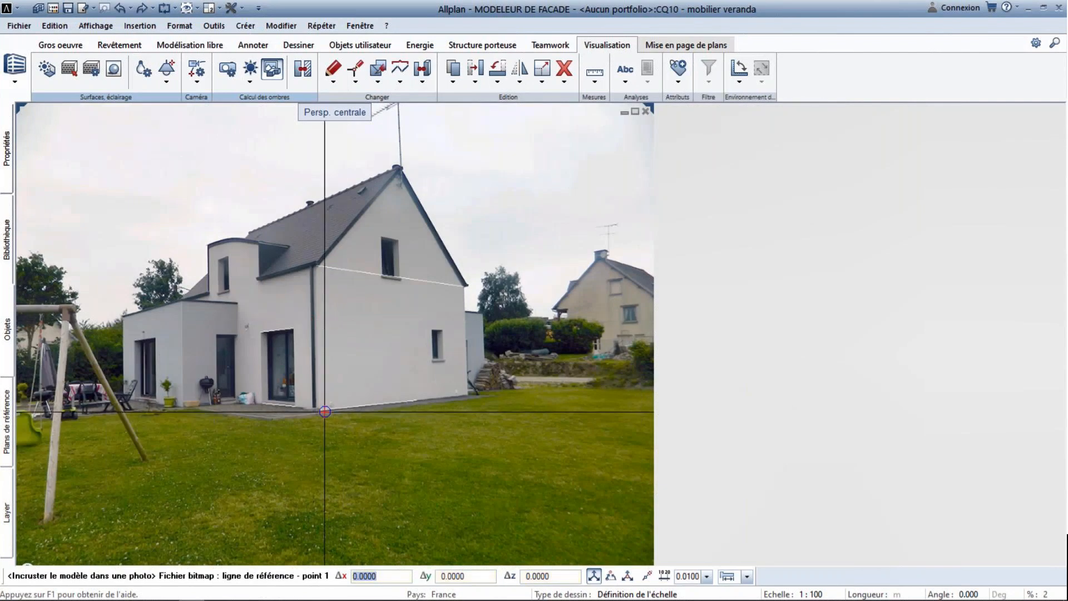
In the photo, define the reference line along the gable wall's base and a second line along the white line at eaves height
click(321, 410)
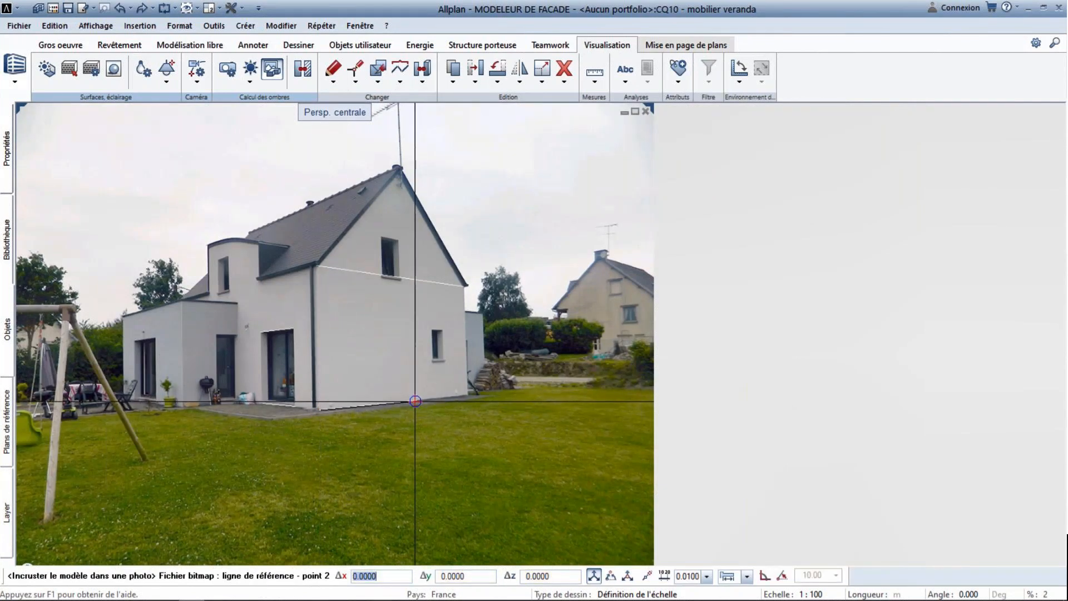
click(415, 401)
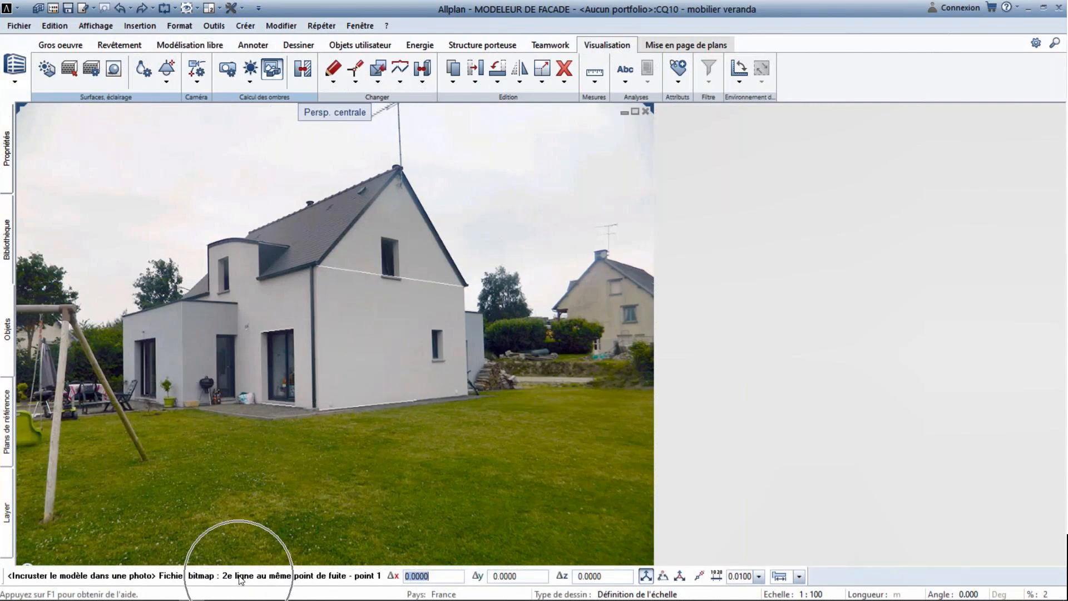
click(317, 266)
click(464, 286)
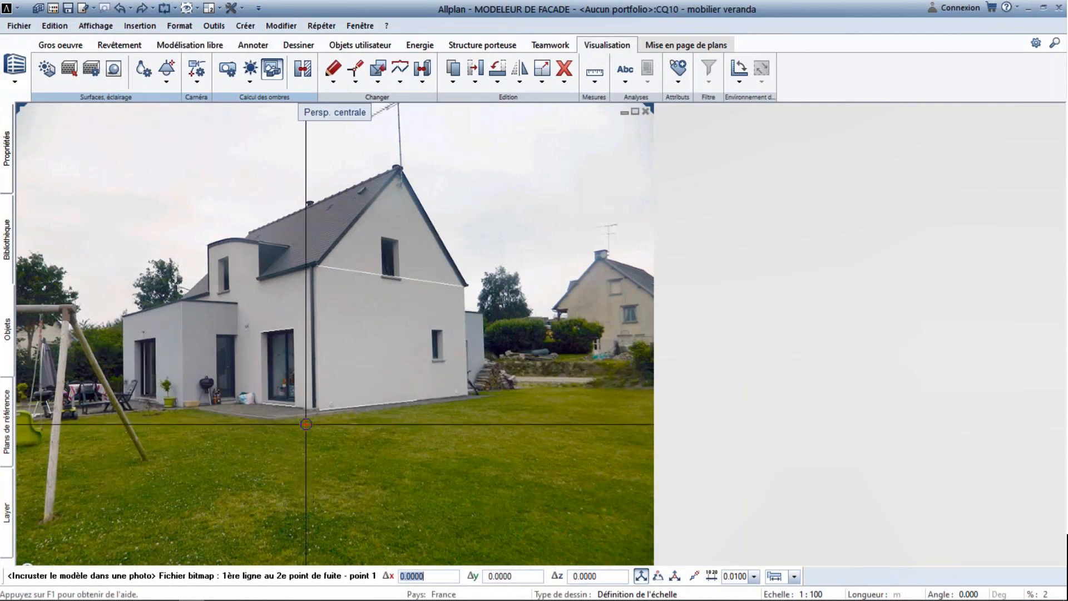
Define the two lines for the second vanishing point along the base of the patio door façade and above the door
click(294, 408)
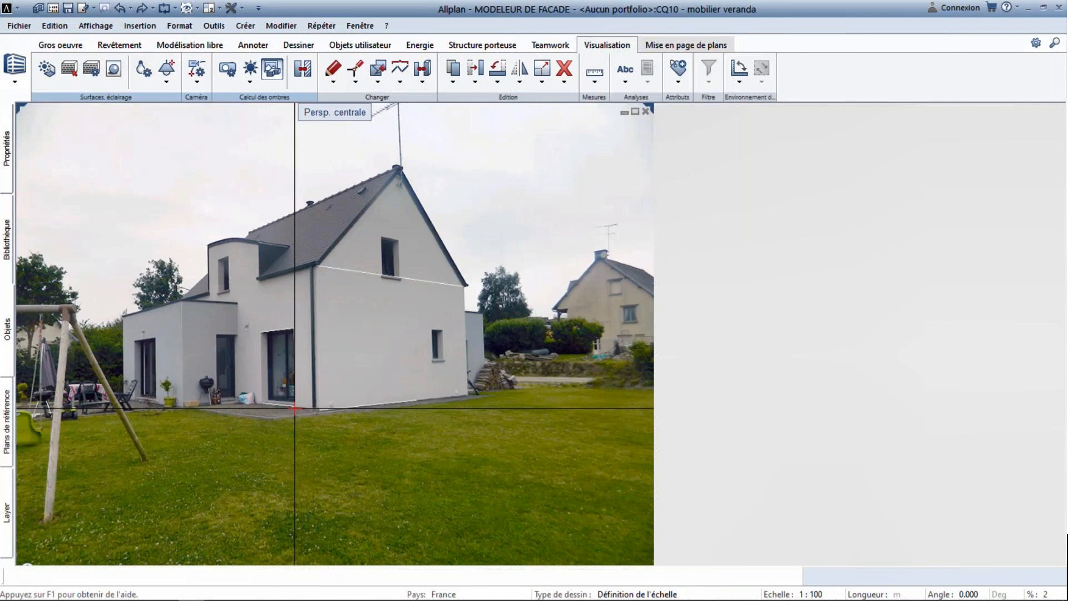
click(261, 404)
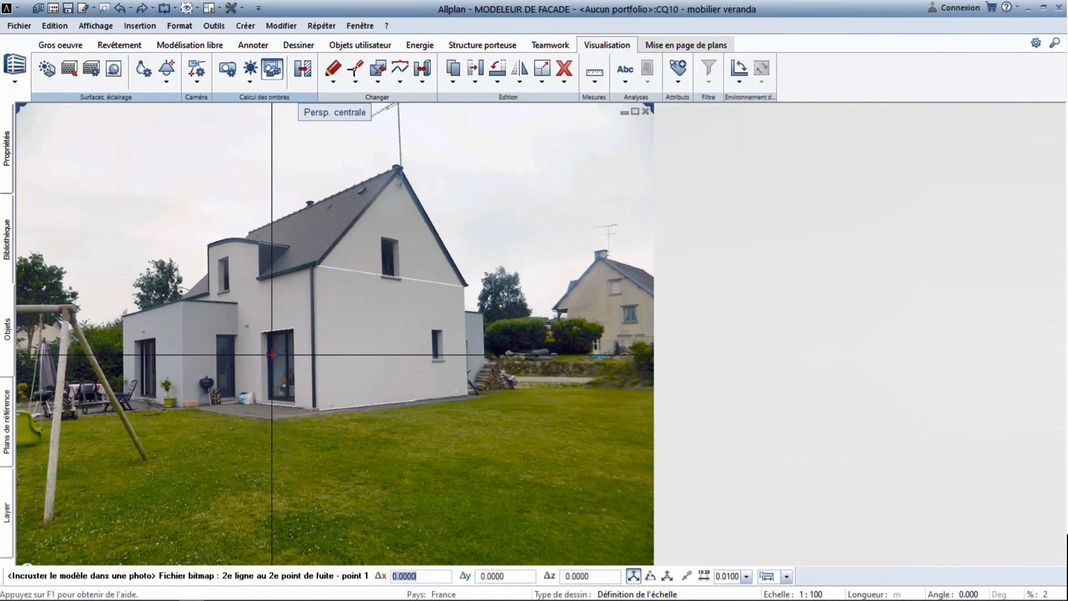
click(292, 331)
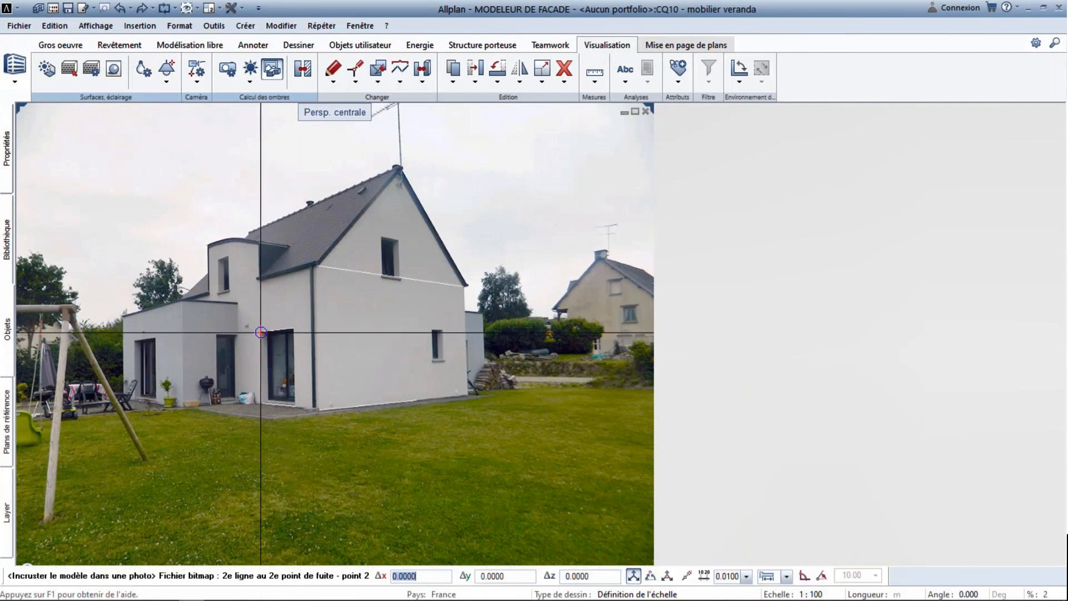
click(260, 332)
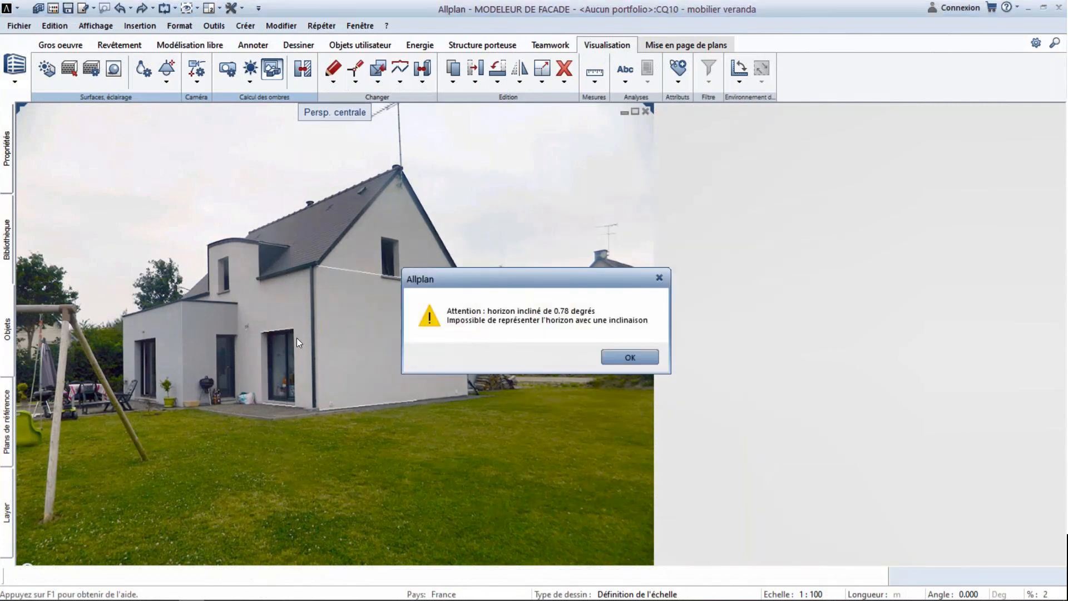
Accept a 90-degree plan angle between the vanishing line pairs and place the target point beside the patio door
click(627, 357)
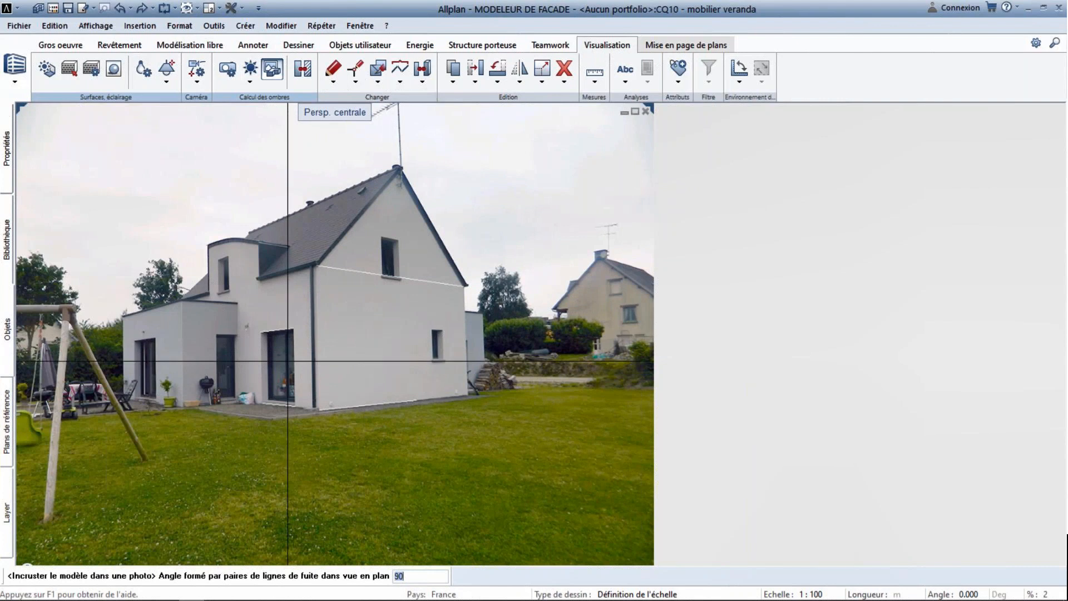
key(Return)
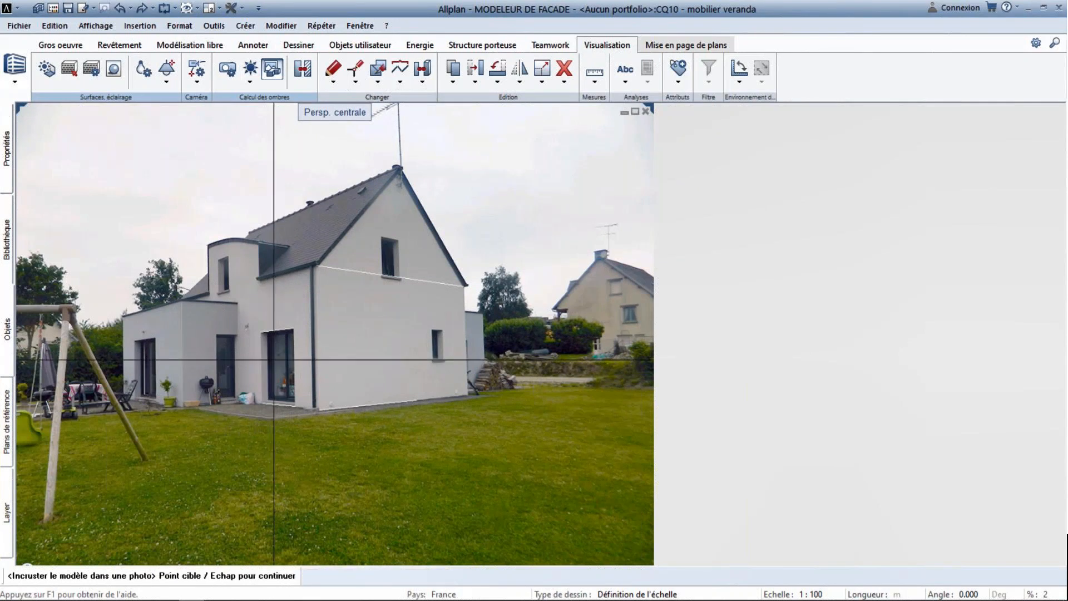
click(184, 575)
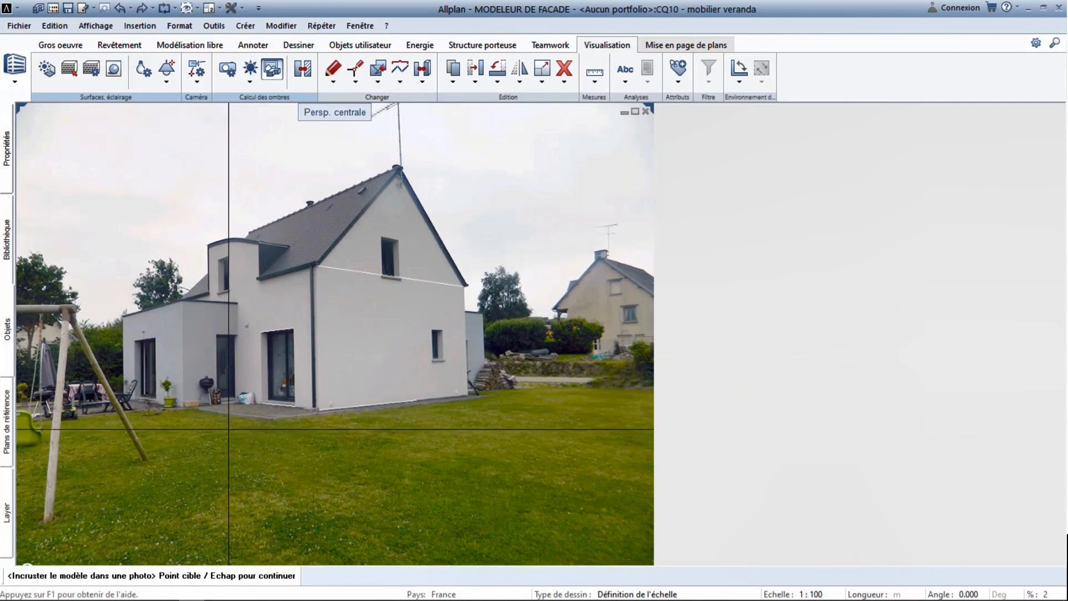
click(259, 383)
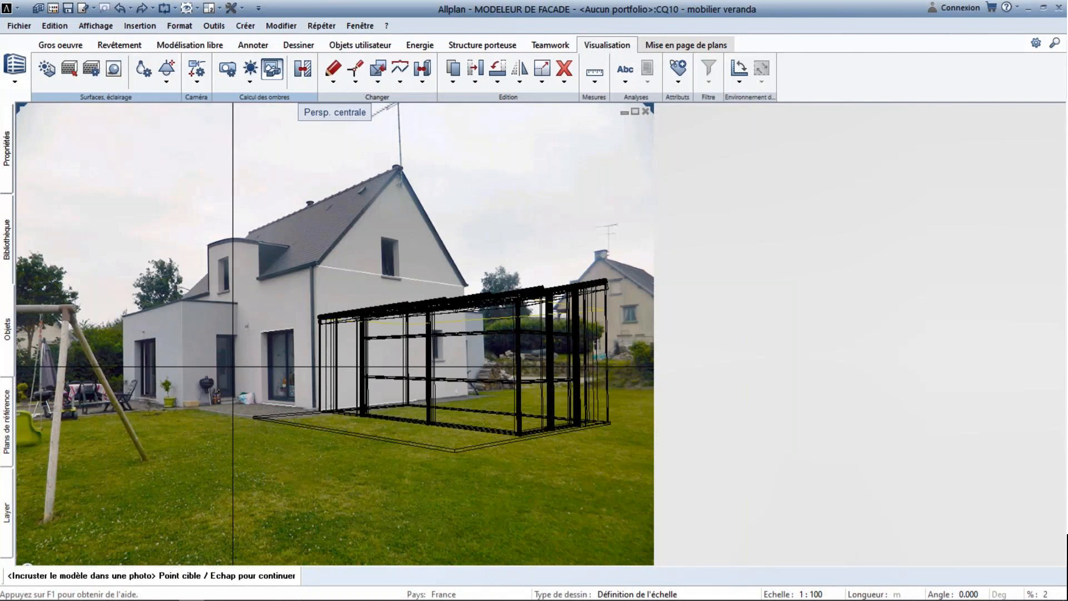
End the photo embedding of the veranda and save the perspective over the stored view "insertion"
key(Escape)
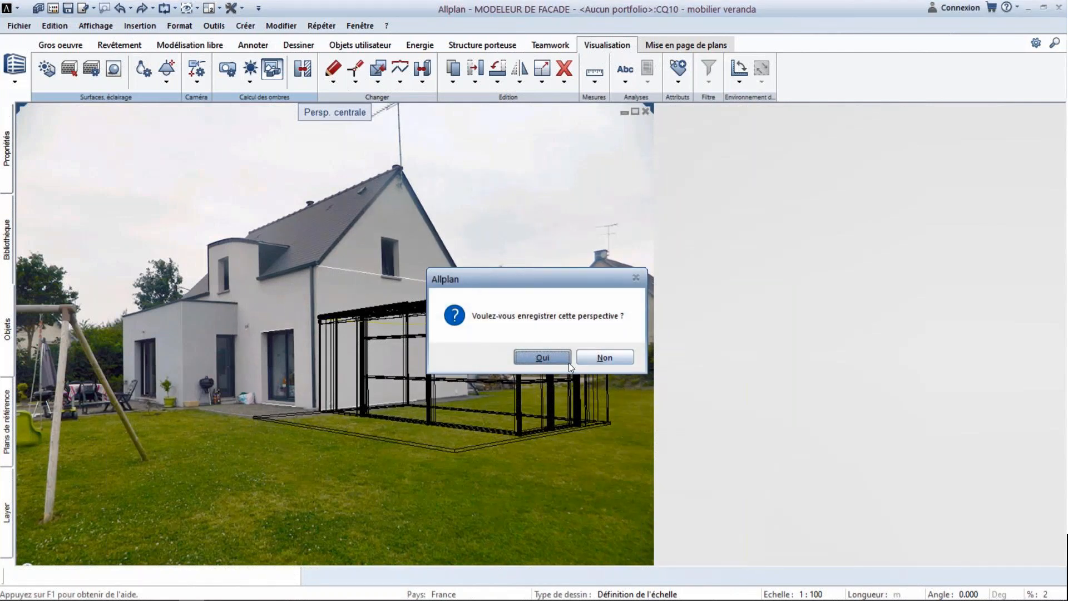
click(549, 358)
click(619, 263)
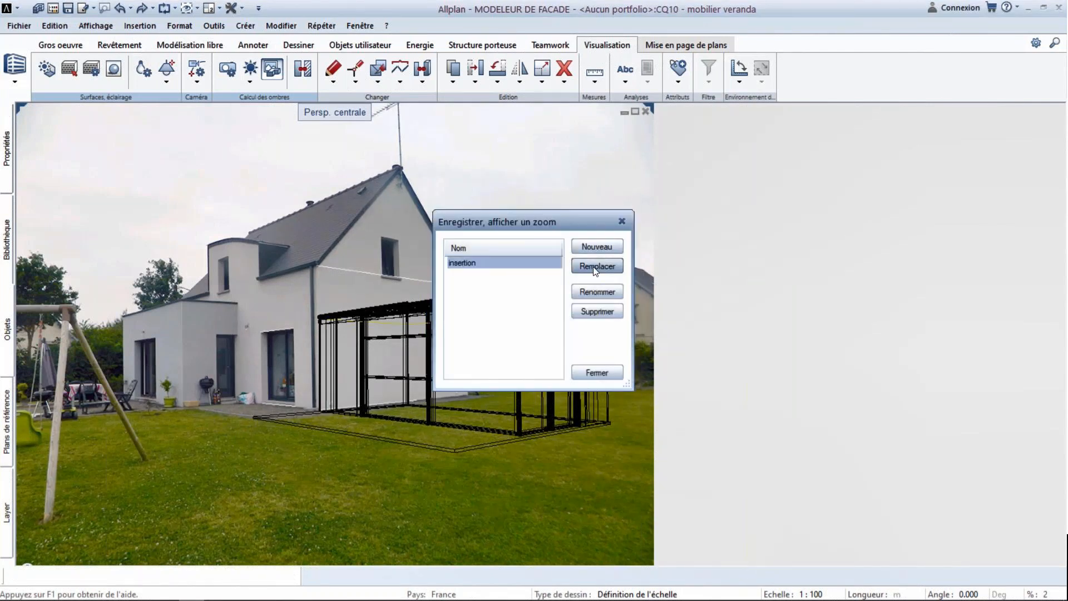
click(545, 337)
click(597, 372)
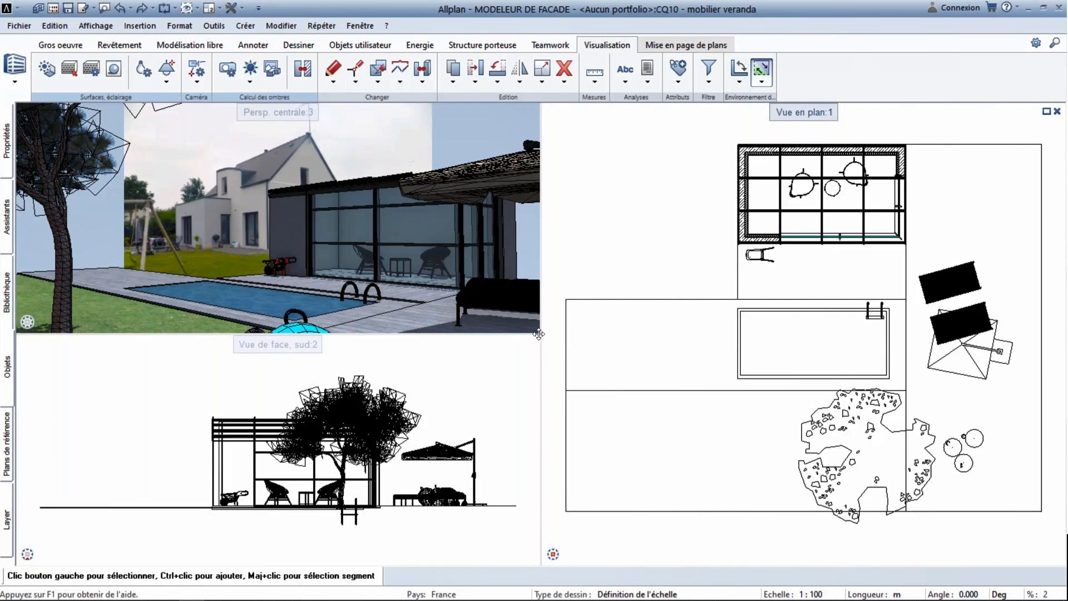
Narrow the perspective viewport to fit the embedded veranda scene and set its view type to RTRender
drag(540, 245, 323, 229)
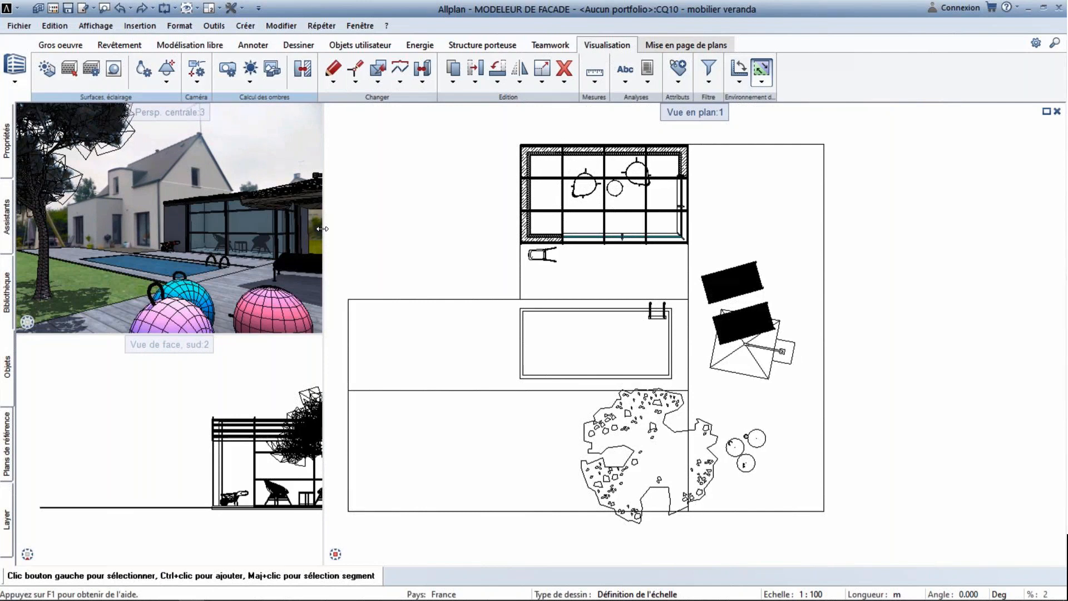
mouse_move(323, 229)
mouse_down()
mouse_move(381, 227)
mouse_move(323, 218)
mouse_up()
click(312, 322)
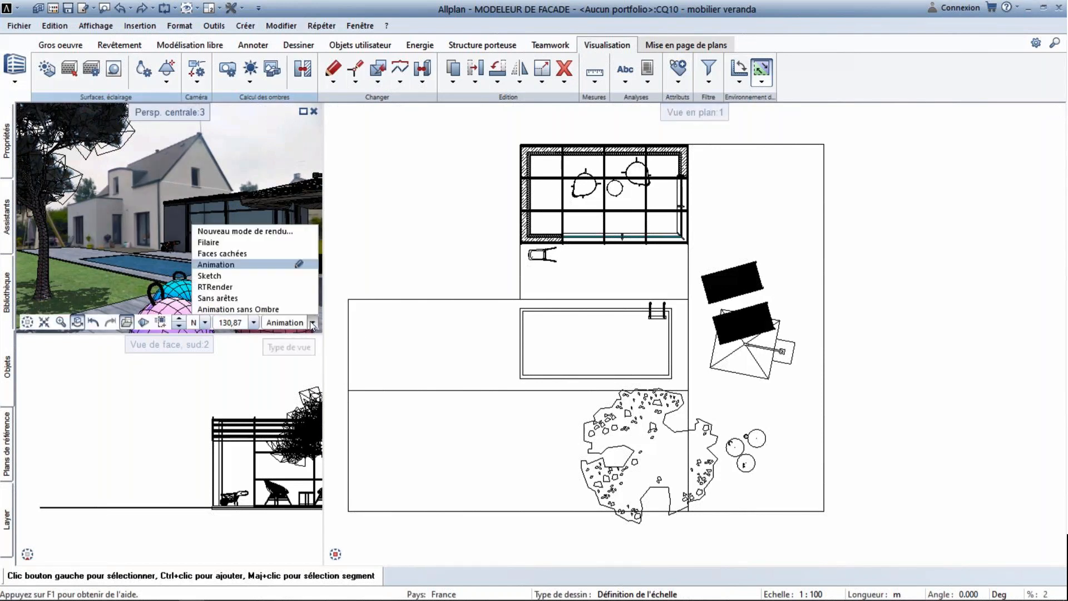
click(248, 287)
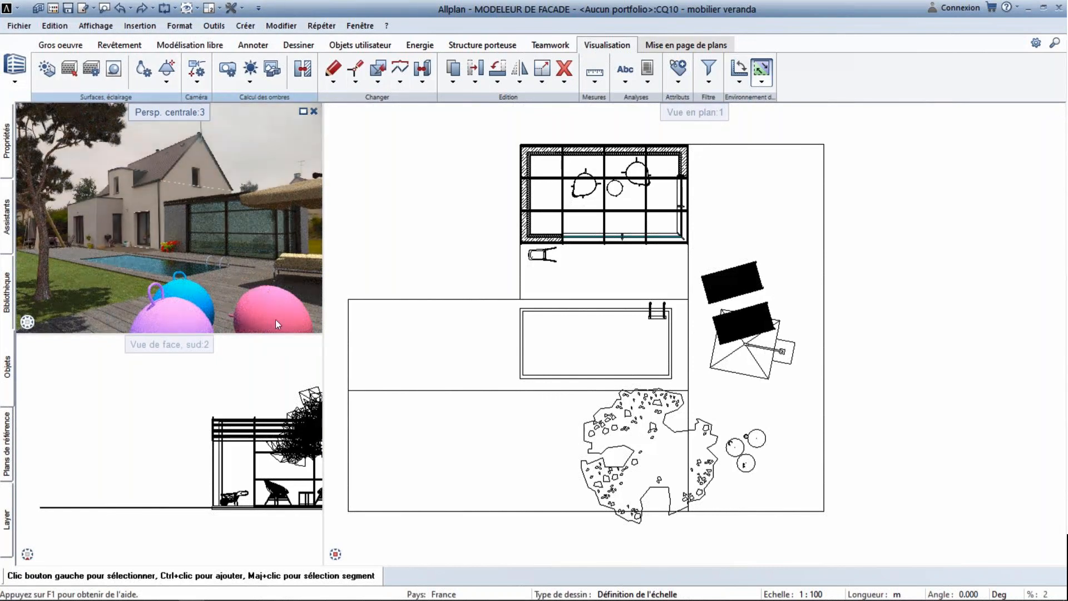
click(313, 323)
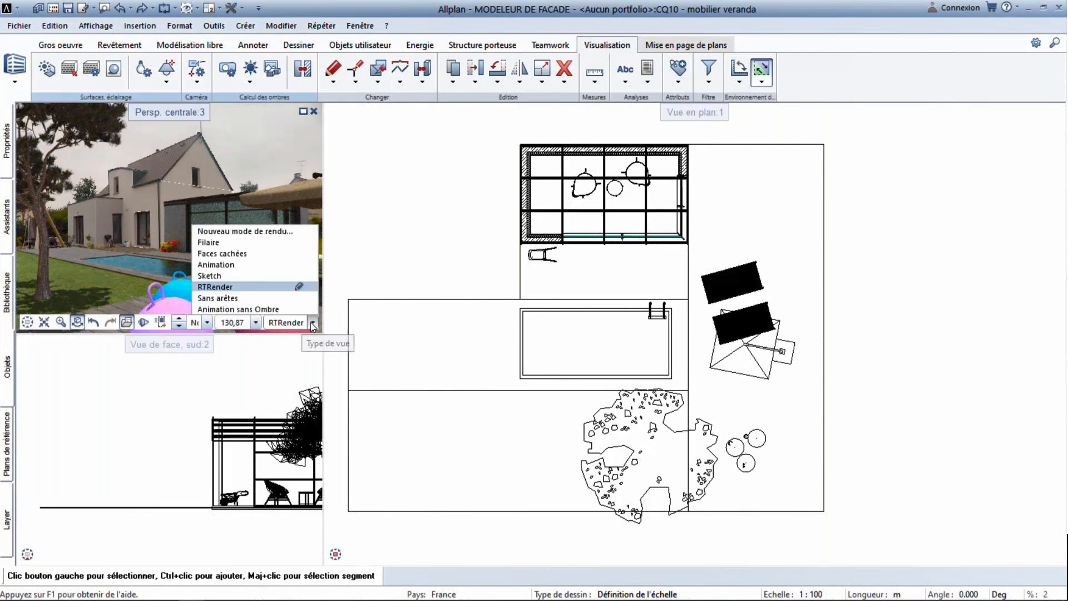
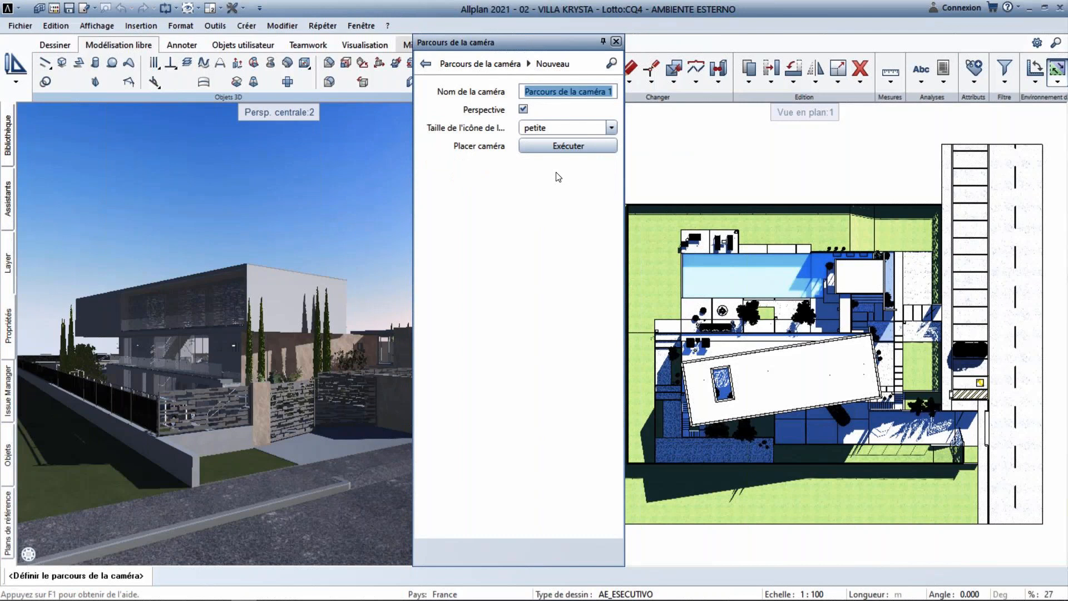
Name the villa's new camera path "visite", keep the small camera icon size and start placing its cameras
text(visite)
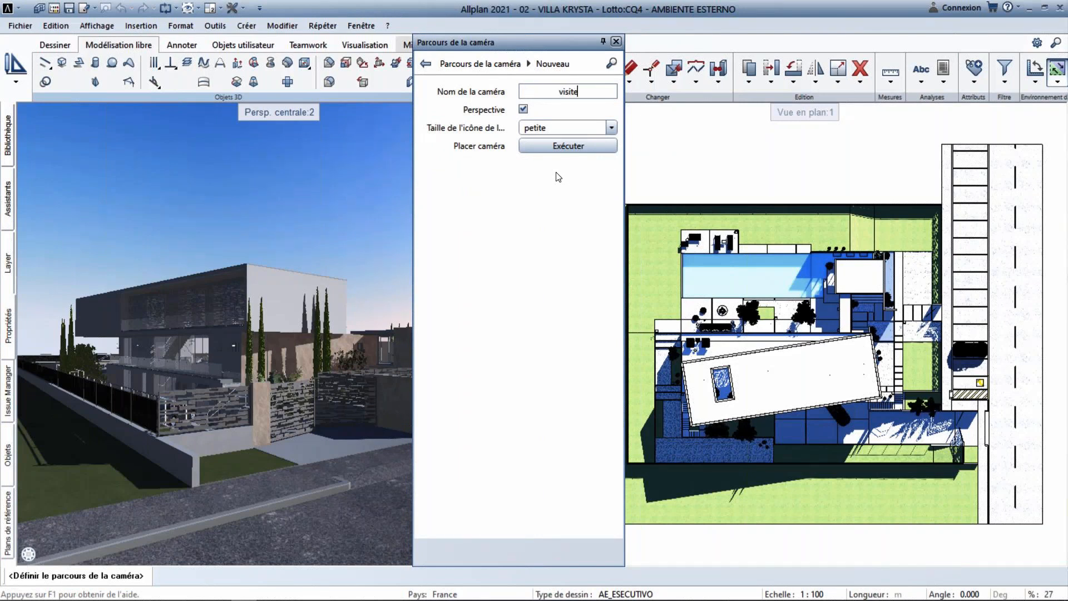
click(562, 127)
click(561, 151)
click(560, 147)
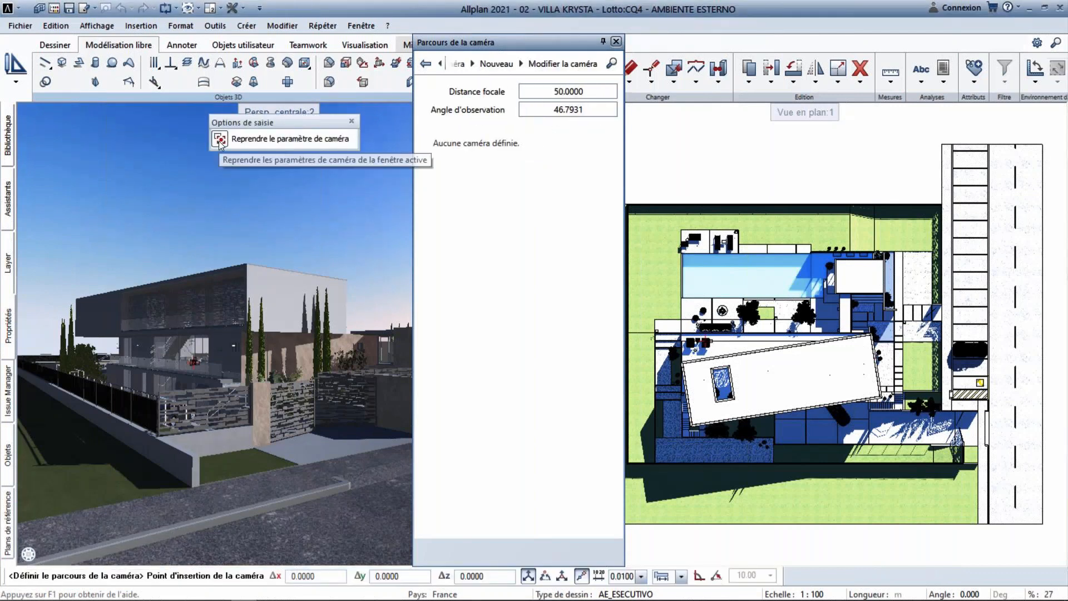
Set the focal length to 36 and take the first camera from the current perspective of the villa
click(587, 110)
drag(588, 111, 551, 110)
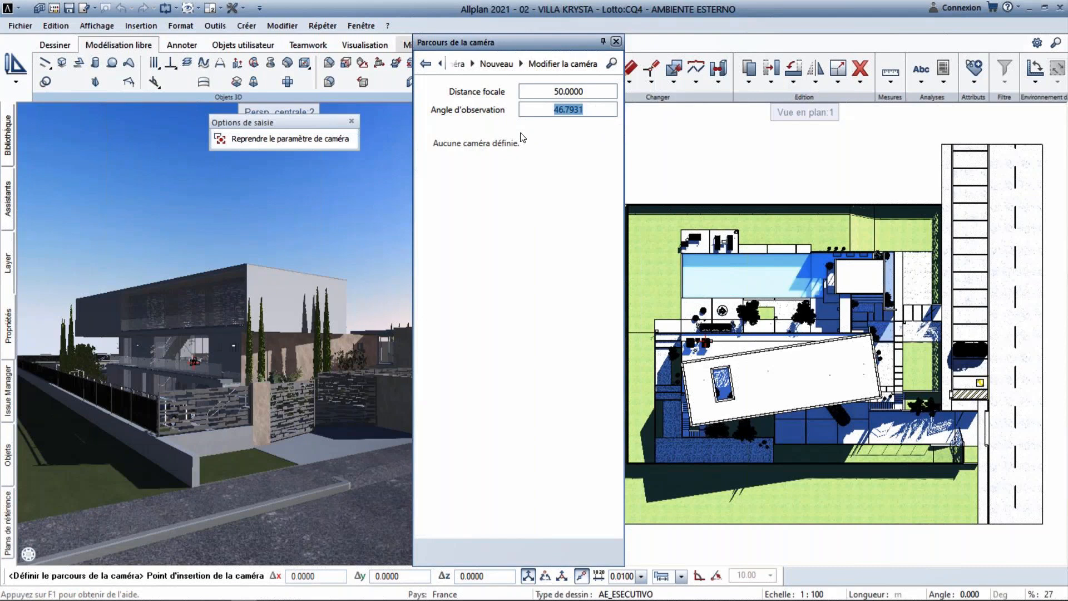
text(36)
key(Return)
drag(588, 107, 539, 87)
text(36)
key(Return)
click(218, 139)
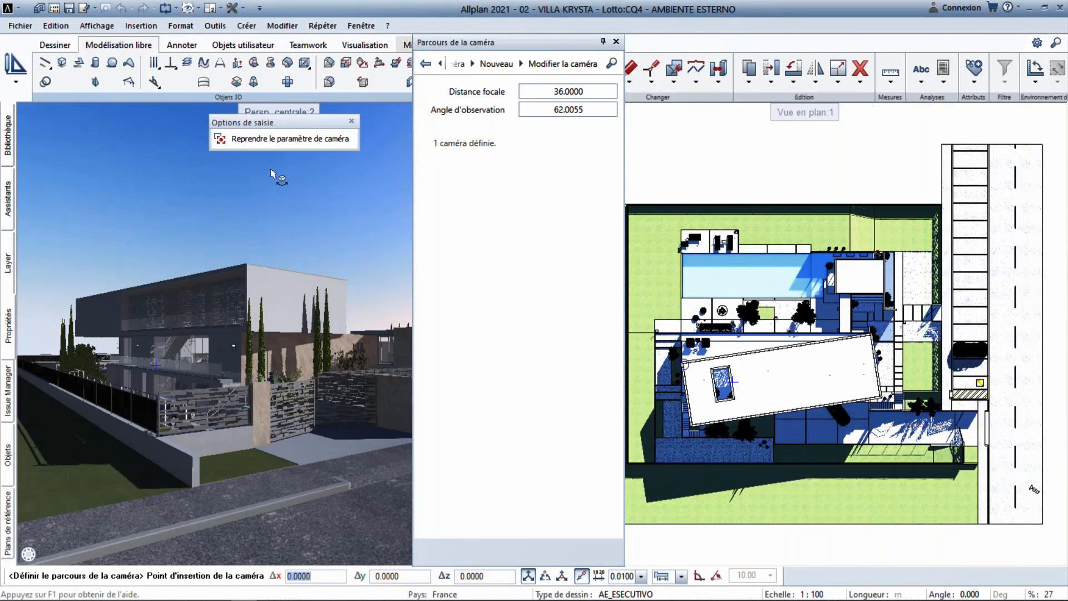
Move the perspective up to the villa's entrance gate and capture that view as the second camera
scroll(355, 416, up, 3)
drag(213, 349, 235, 345)
middle_drag(236, 347, 239, 333)
right_drag(239, 333, 243, 317)
middle_drag(205, 359, 218, 339)
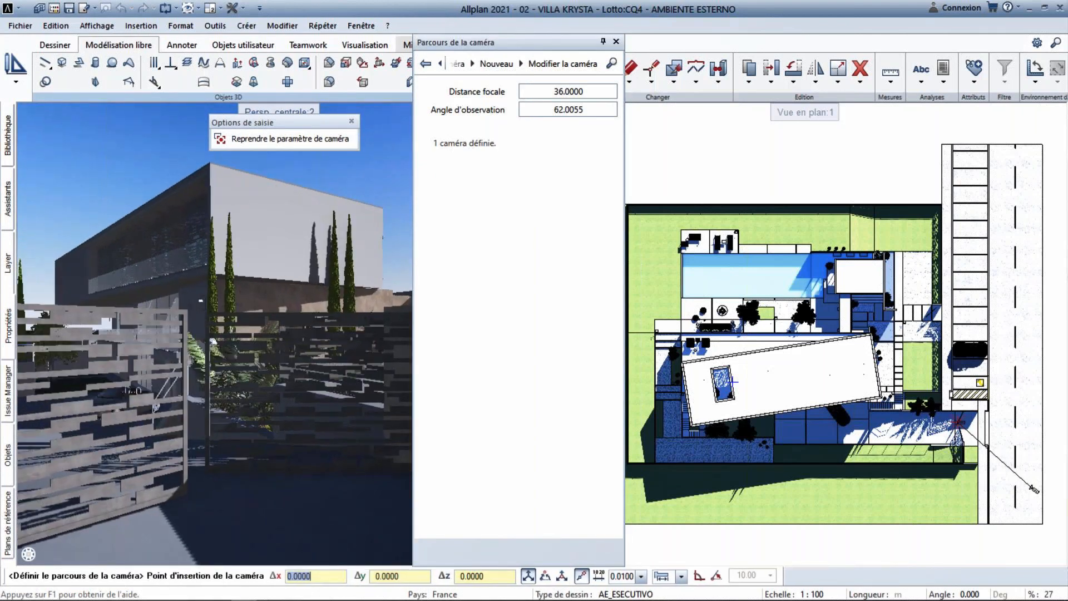
click(223, 139)
Move past the gate to the outdoor stair facing the parked car, capture the third camera and end camera placement
scroll(1034, 473, up, 4)
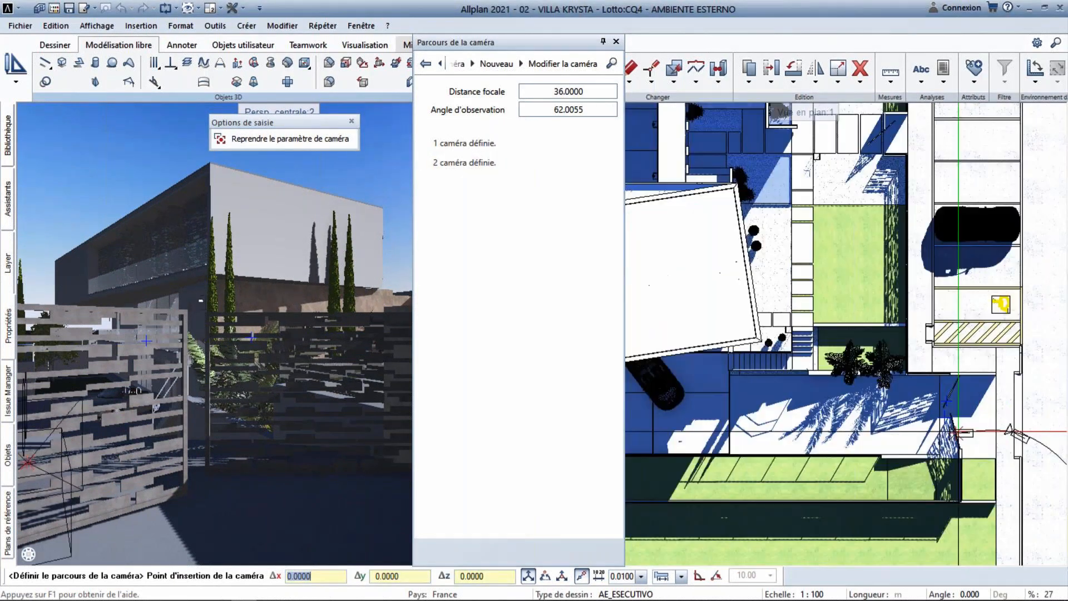
drag(246, 385, 221, 317)
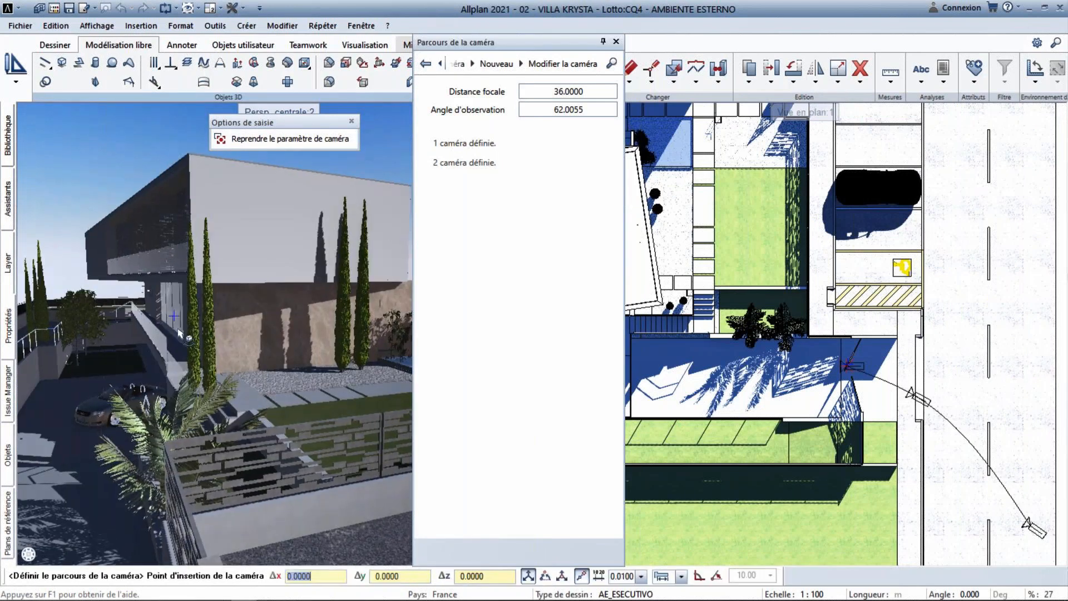
drag(169, 348, 176, 423)
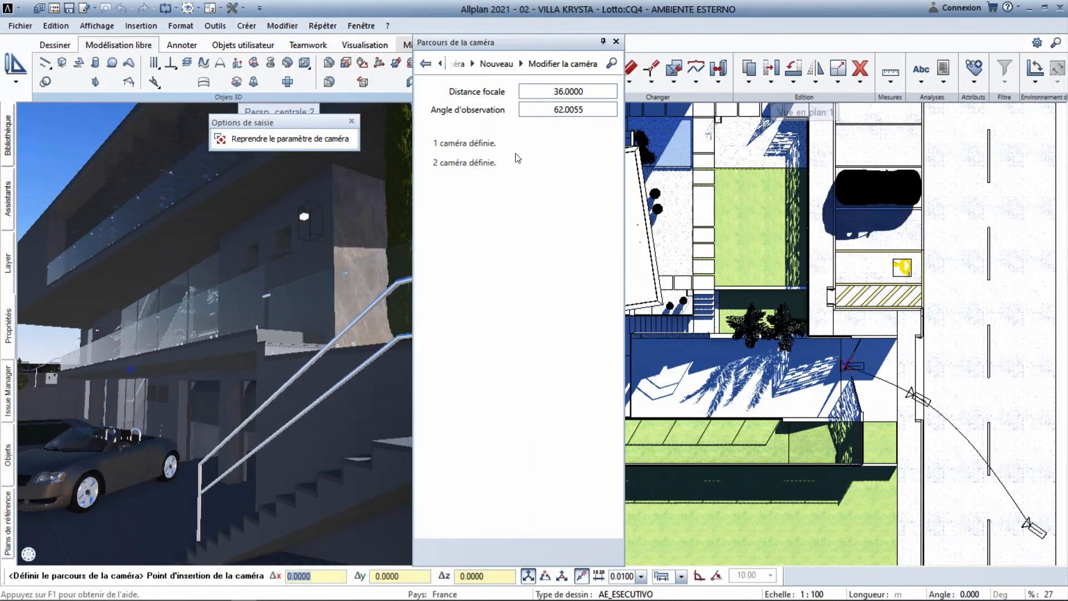
click(215, 141)
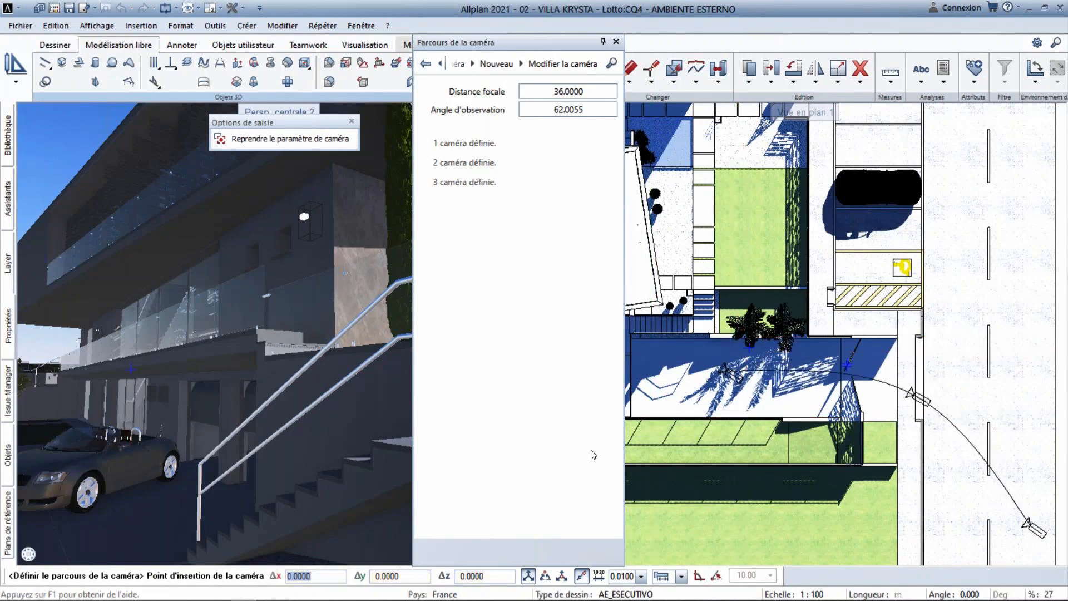
click(633, 437)
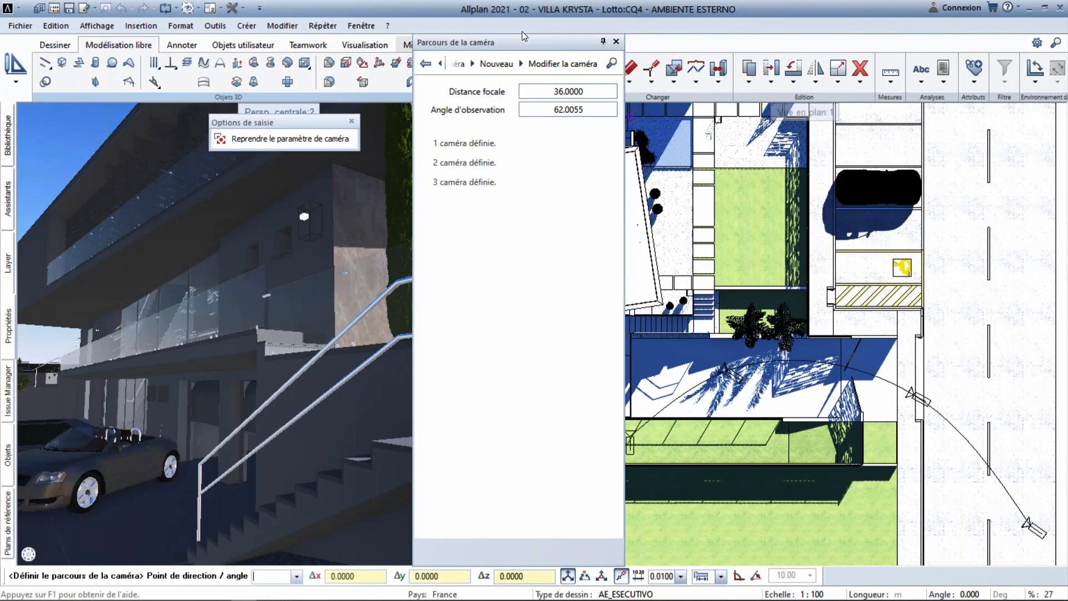
key(Escape)
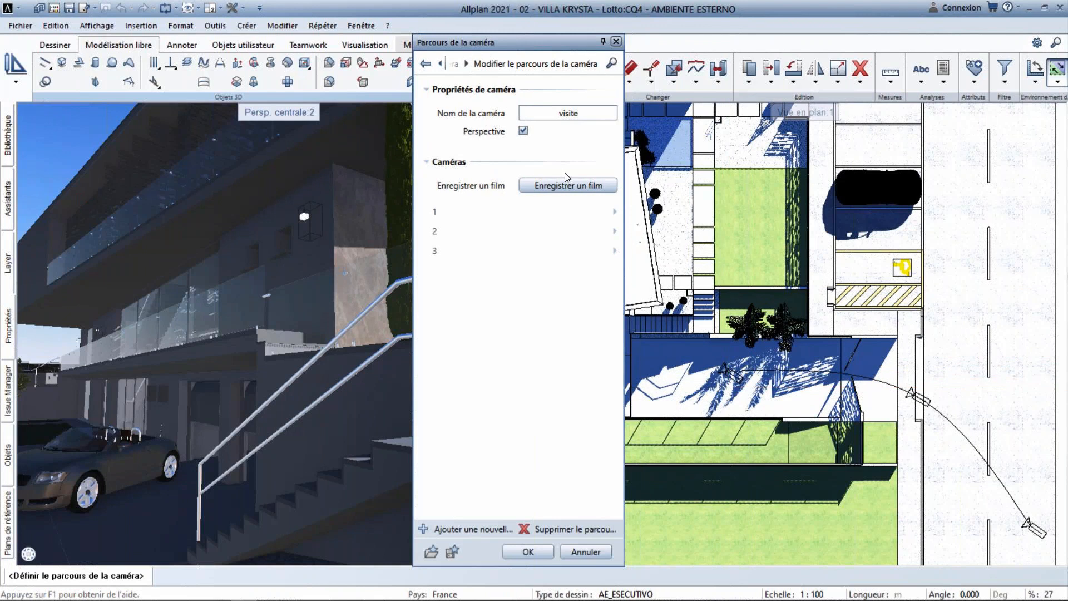
Display camera 1's position in the perspective view and accept its camera settings
mouse_move(513, 218)
click(438, 213)
double_click(438, 212)
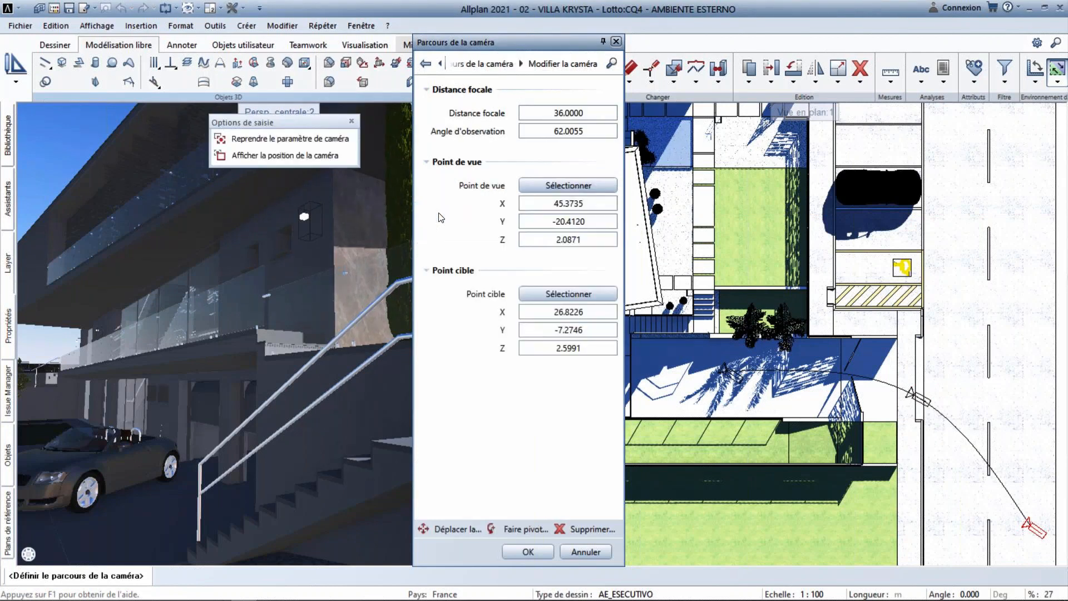
click(218, 158)
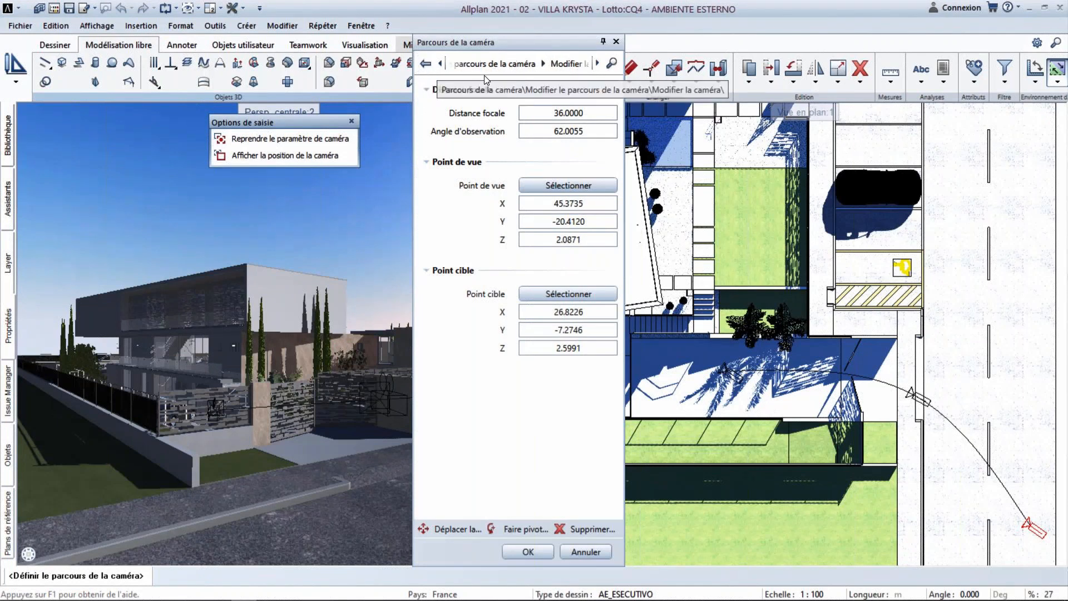
click(530, 551)
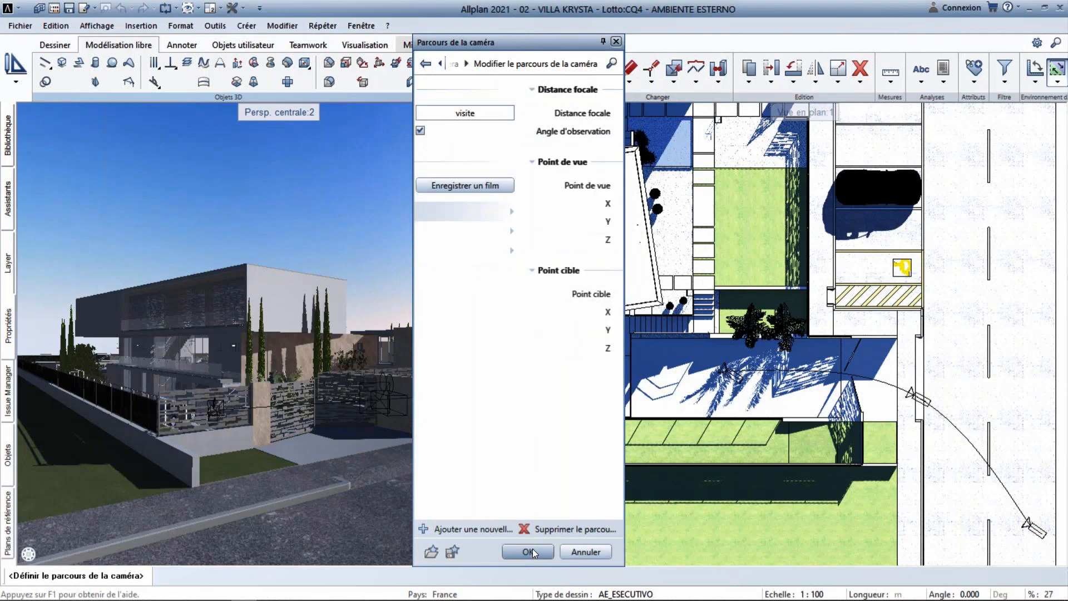
Open the film recording settings for the "visite" path, keep Animation as the calculation and set 5 images per second
click(568, 183)
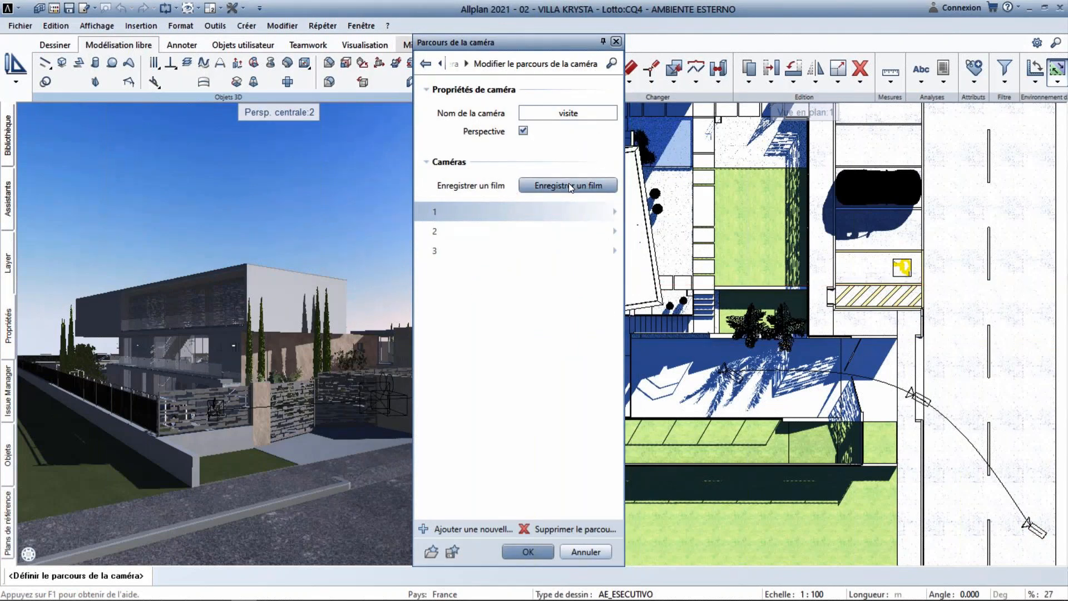
click(569, 185)
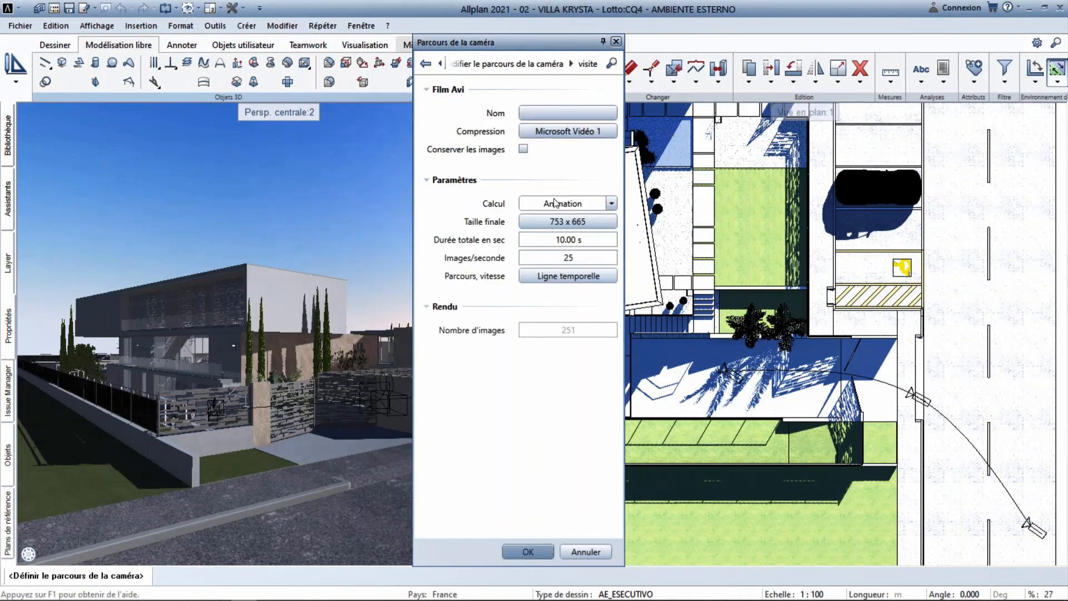
click(561, 205)
click(550, 230)
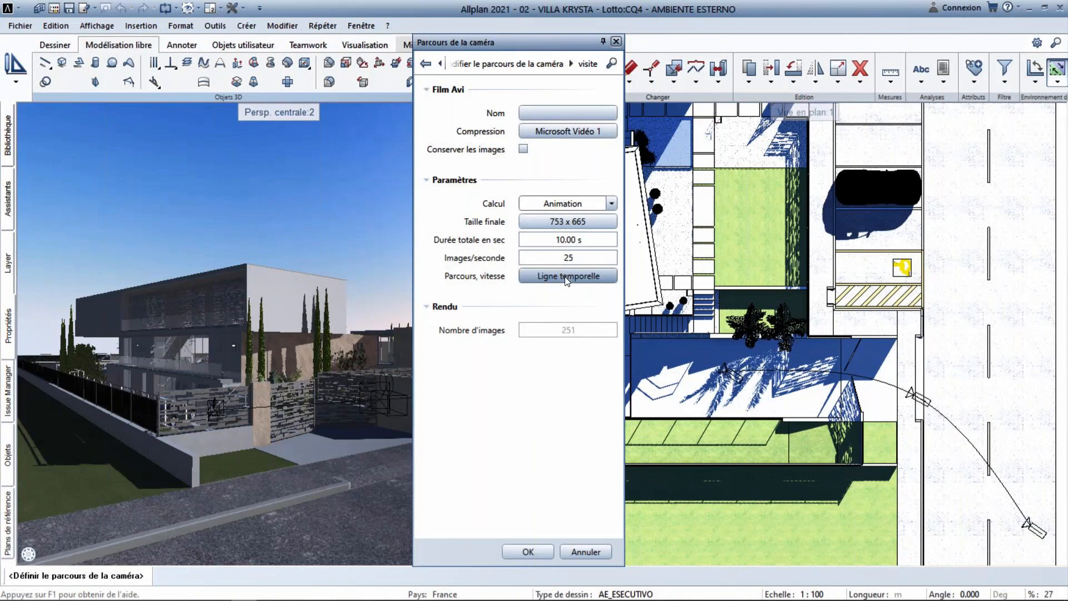
double_click(578, 259)
key(Return)
Enable slow start and slow stop in the path's timeline and accept the film settings
click(575, 278)
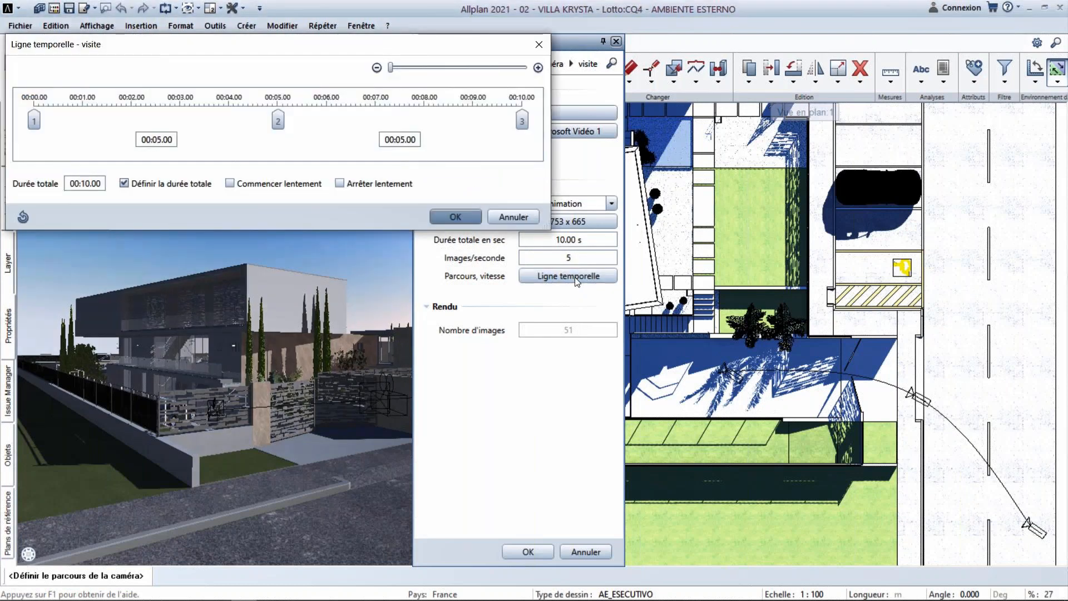
drag(458, 69, 782, 77)
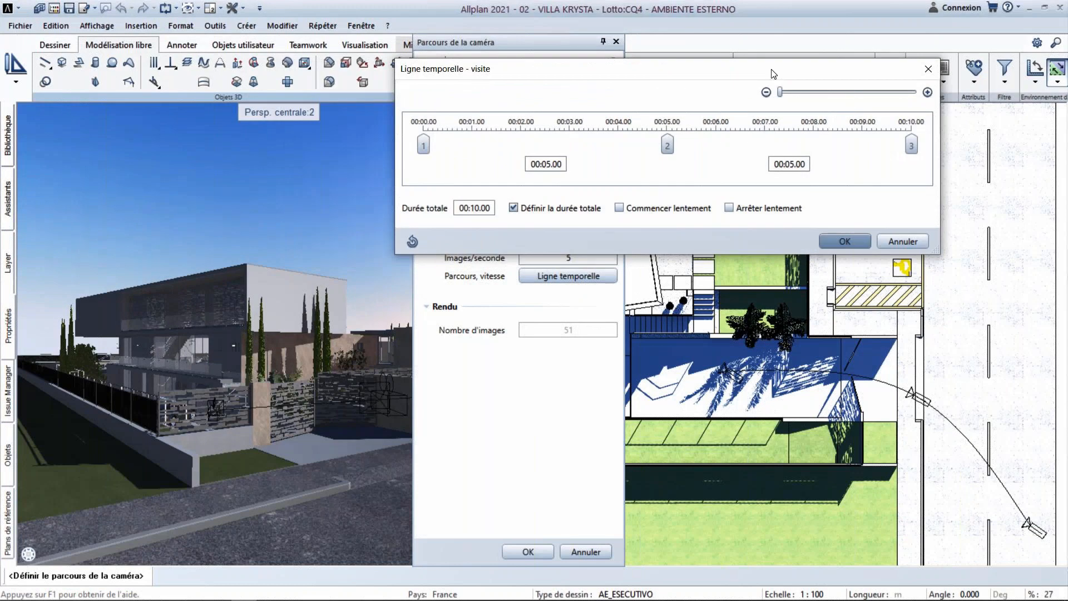
click(620, 209)
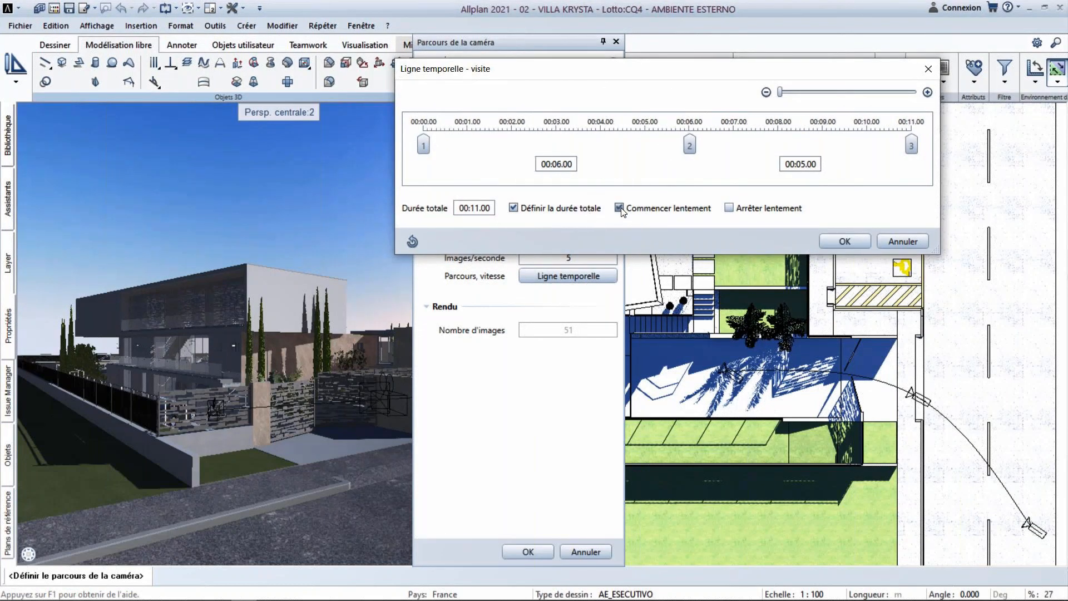
click(734, 209)
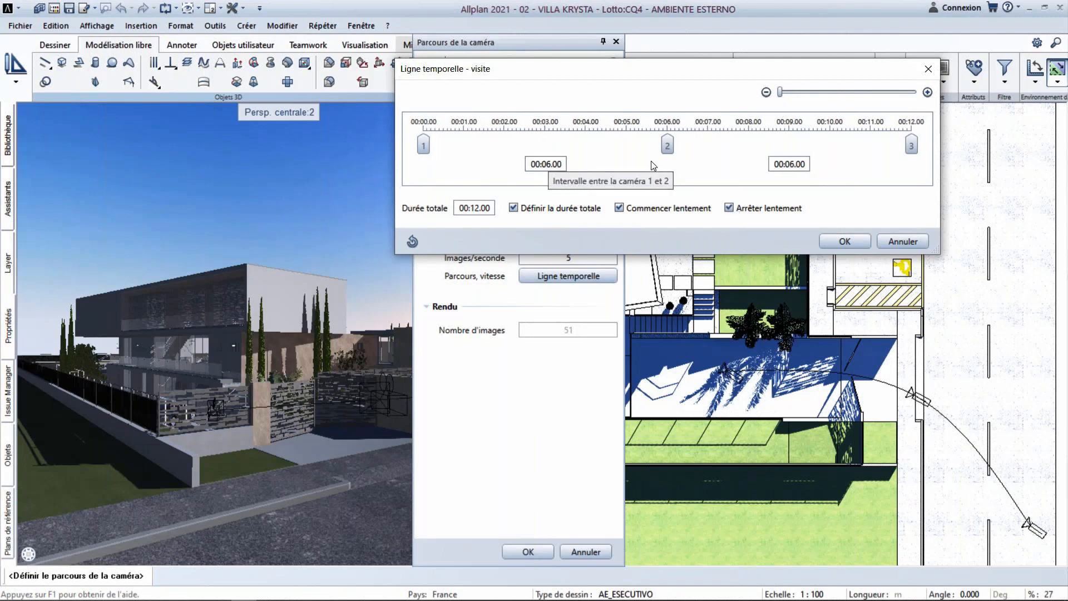
click(783, 165)
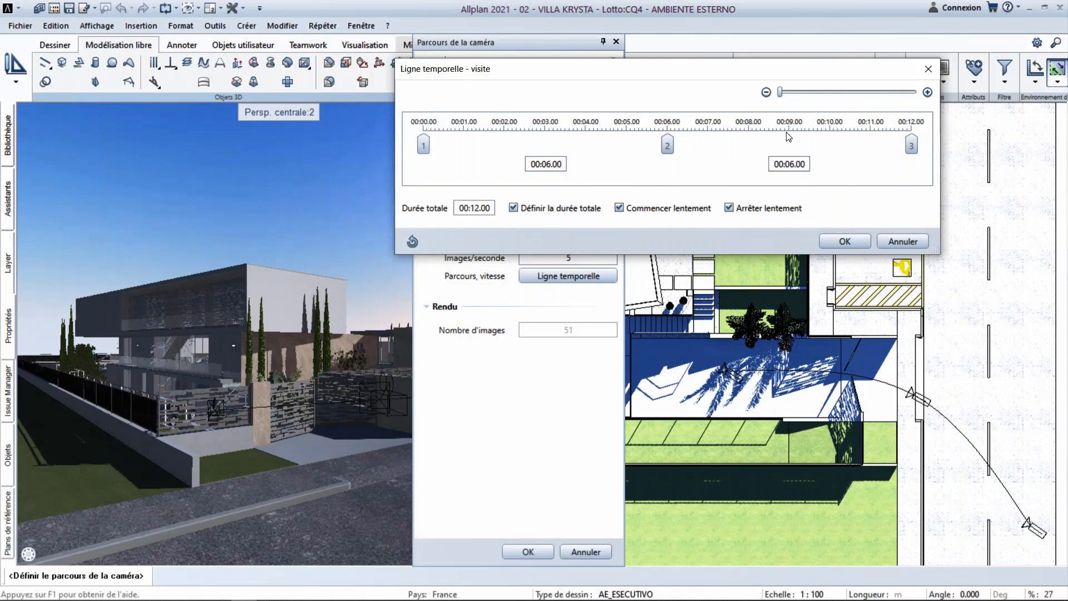
click(850, 242)
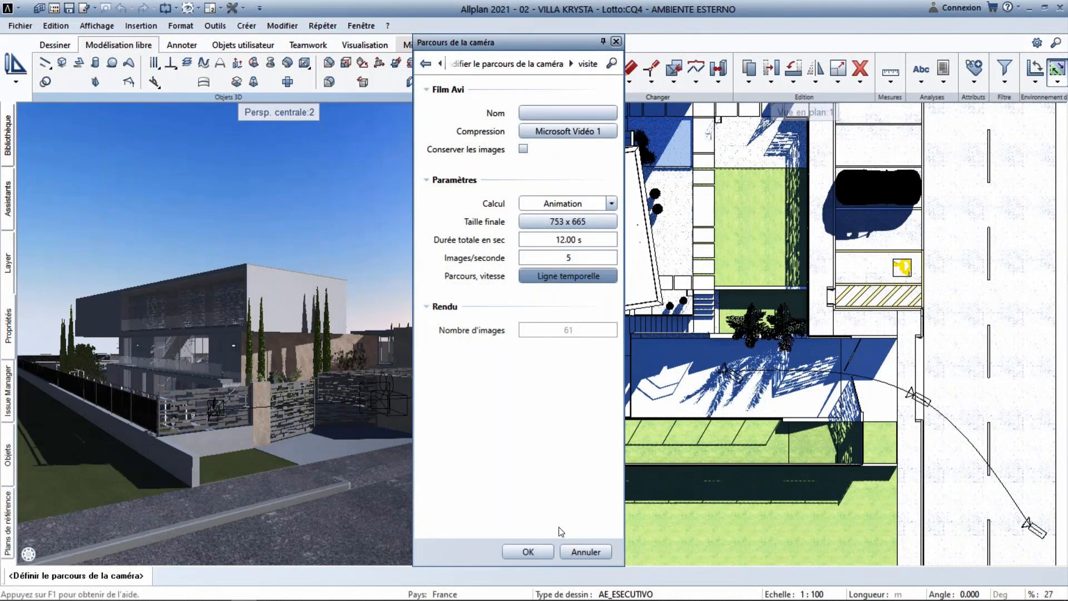
click(529, 551)
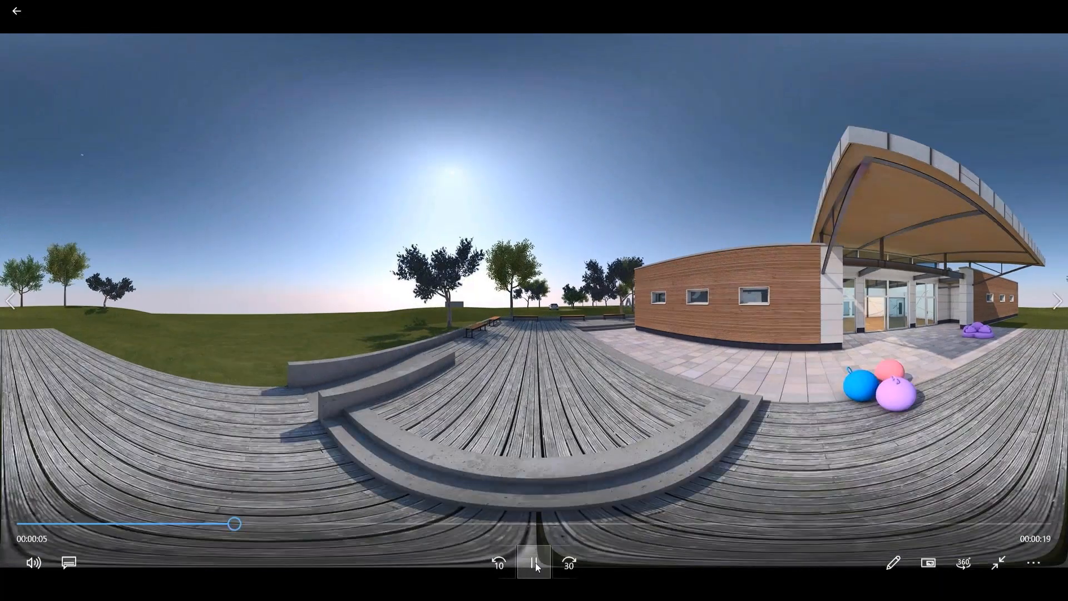
In the video player, pause the Panoramic Camera Path film and scrub back near its start and forward to about two-thirds
click(535, 562)
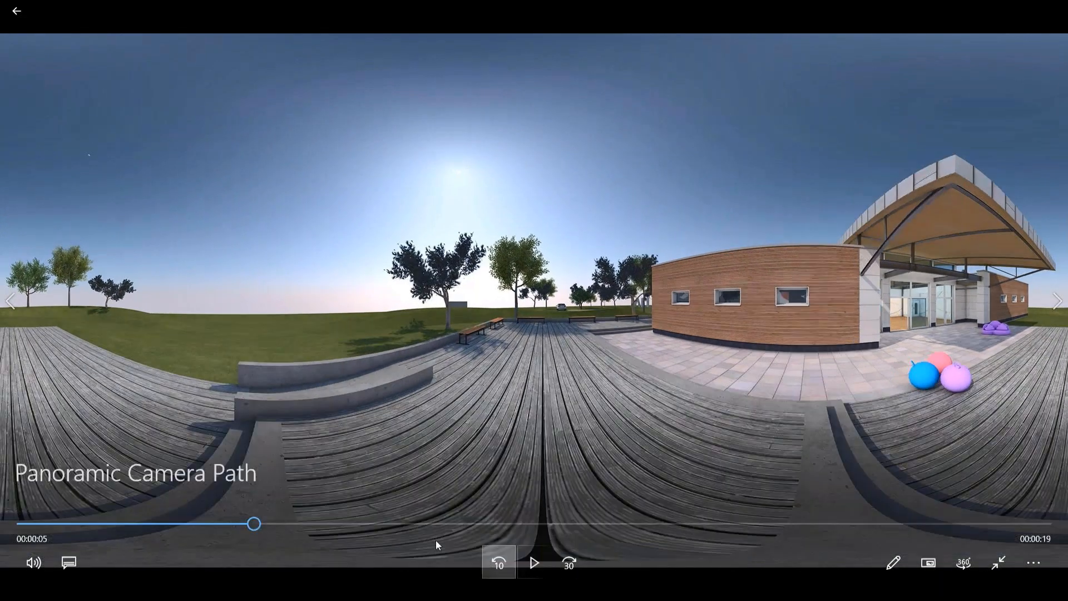
drag(258, 527, 145, 518)
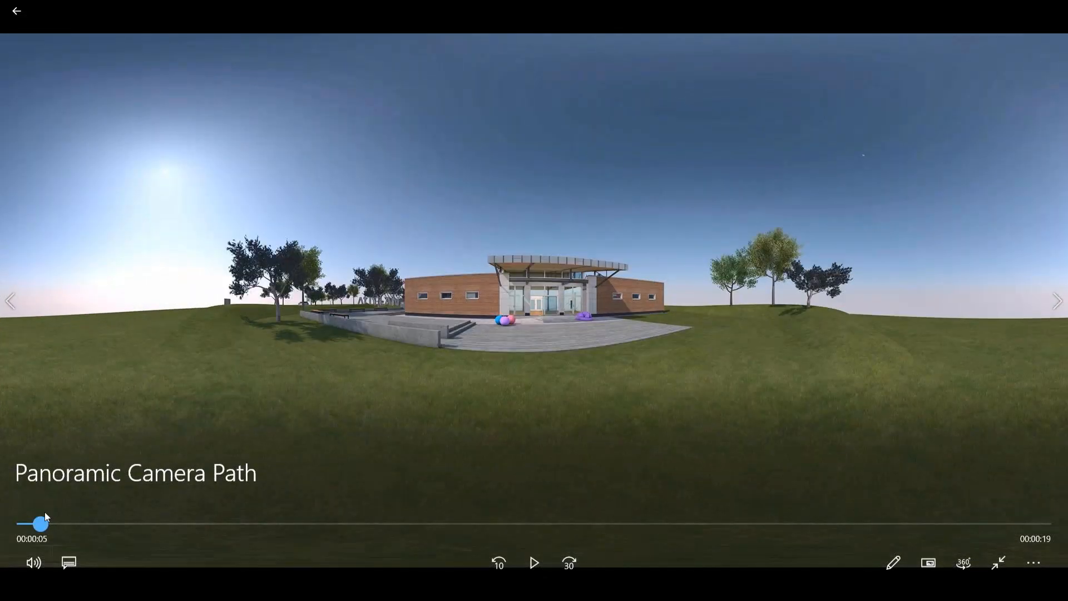
drag(48, 517, 676, 571)
key(ctrl)
key(ctrl)
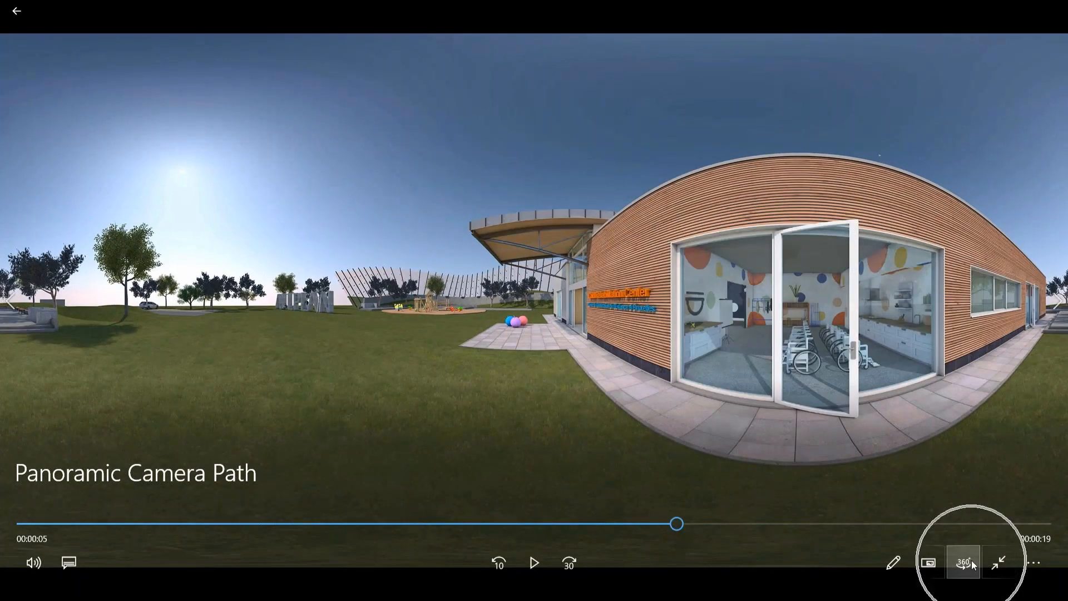
Switch the film to 360° view, look around the scene, and scrub back to about one-third of the timeline
click(963, 563)
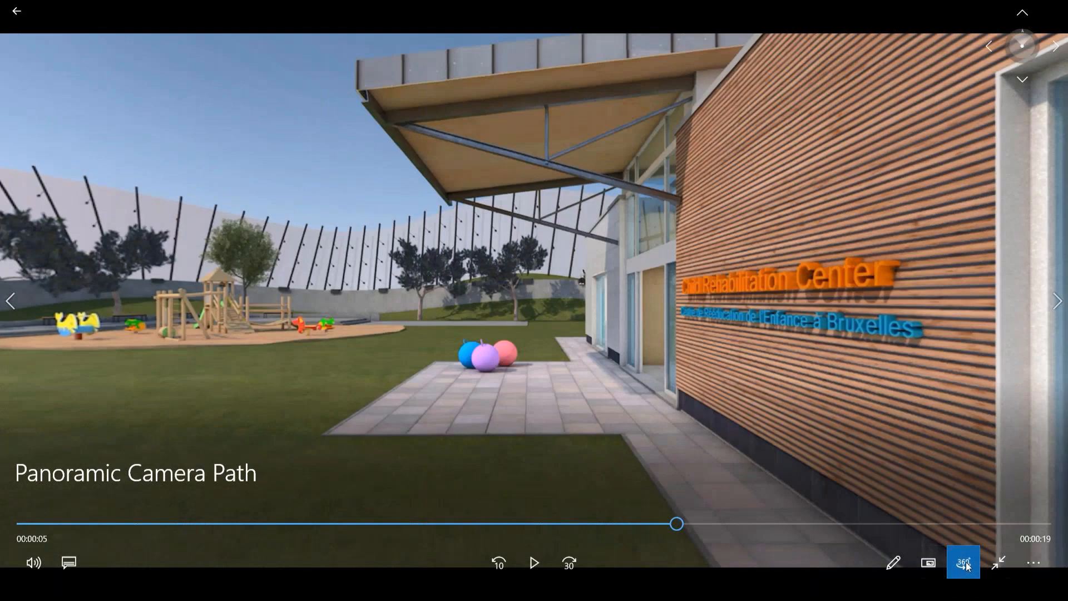
drag(413, 281, 445, 279)
drag(790, 287, 810, 313)
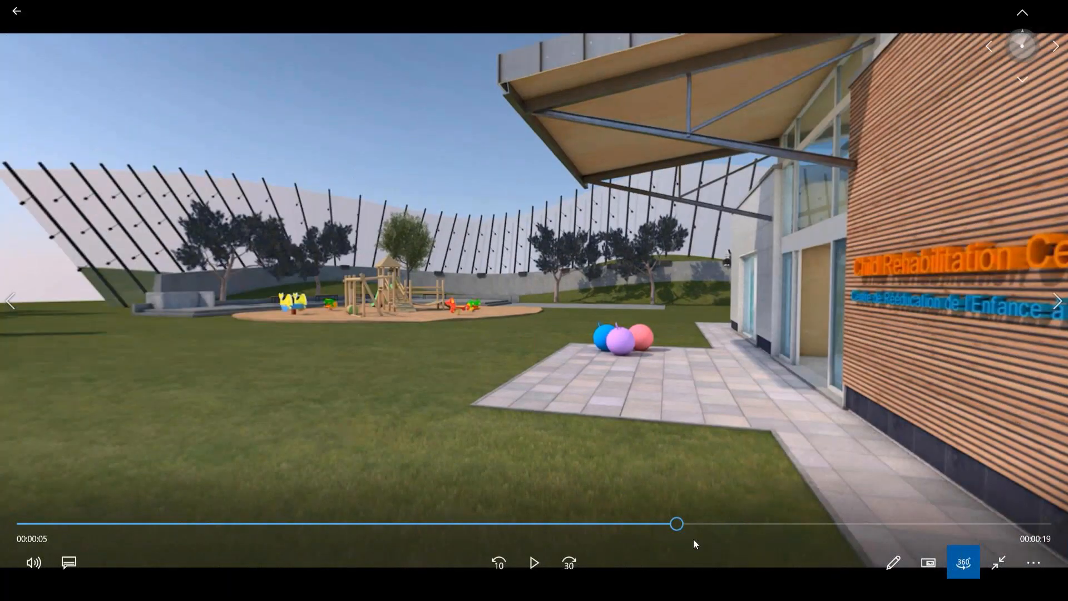
drag(675, 526, 381, 524)
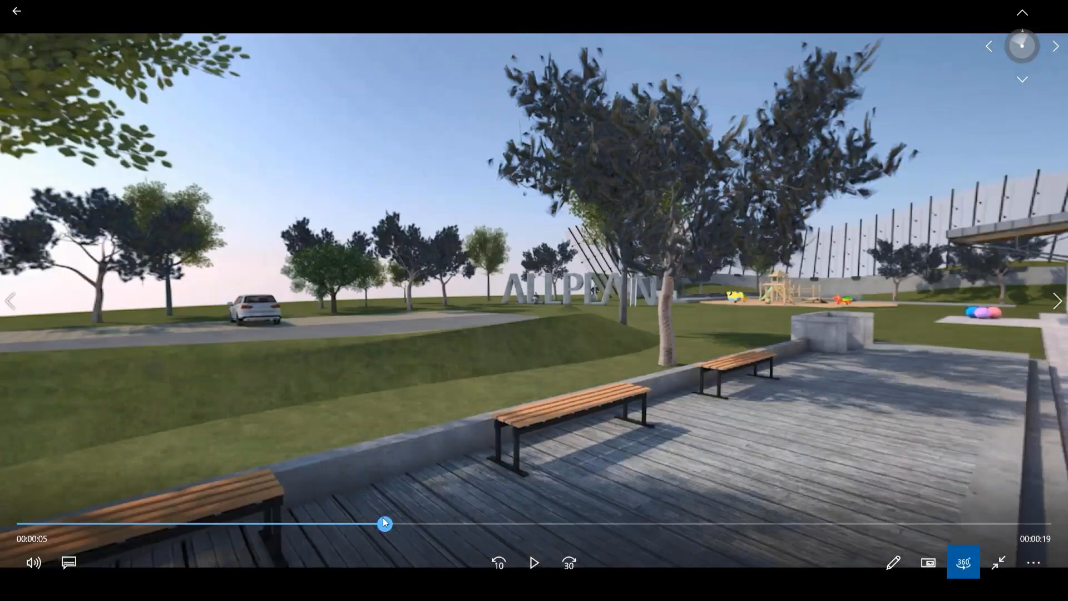
Play the panoramic film while turning the view towards the building, pausing partway to look around before resuming playback
click(534, 563)
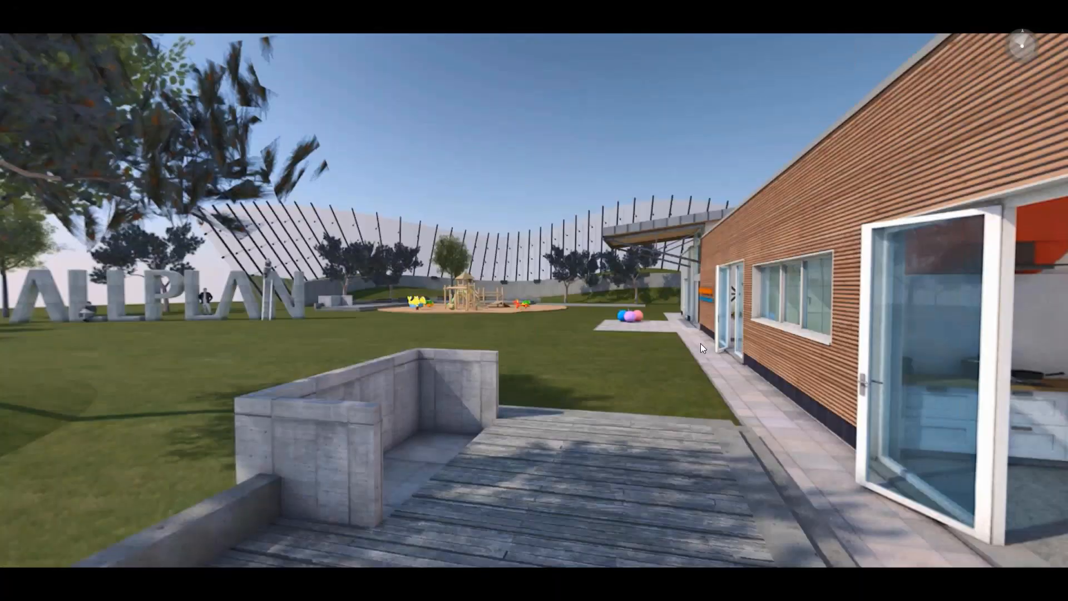
drag(701, 343, 642, 343)
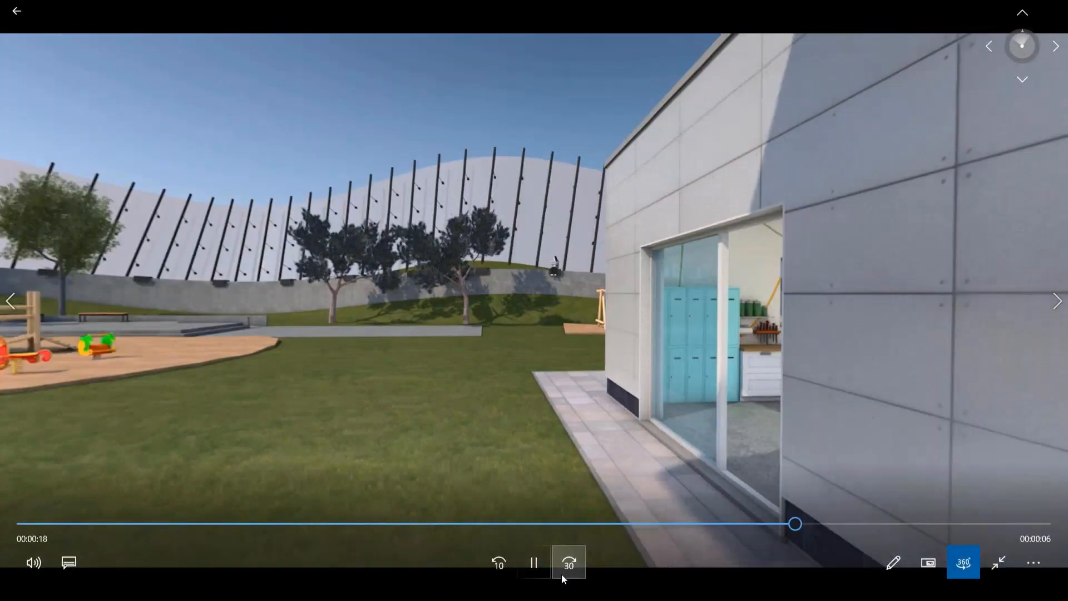
click(535, 563)
drag(693, 385, 582, 521)
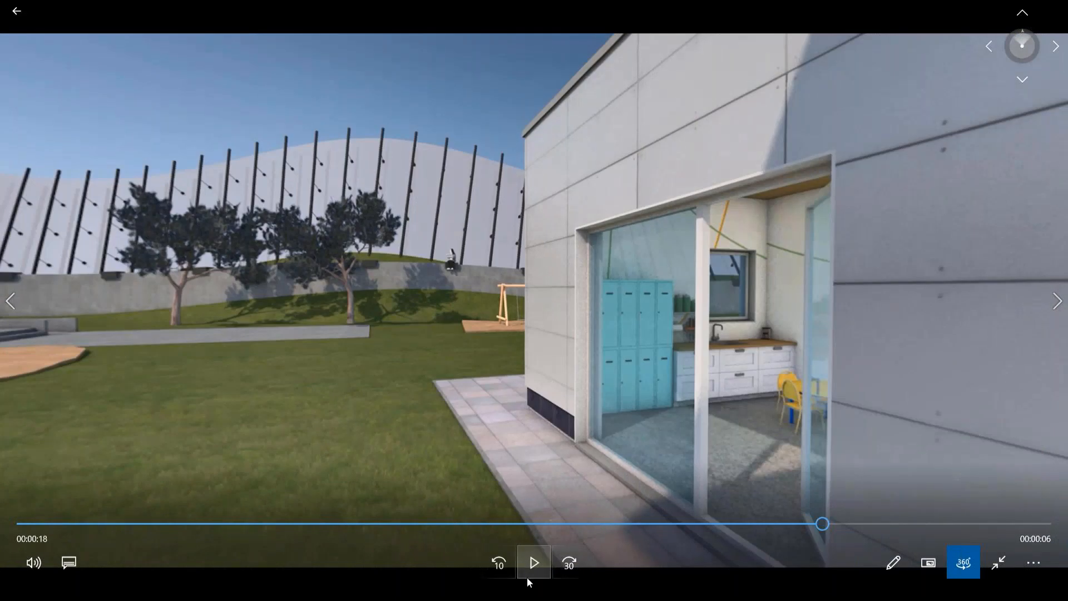
click(533, 564)
drag(557, 436, 210, 332)
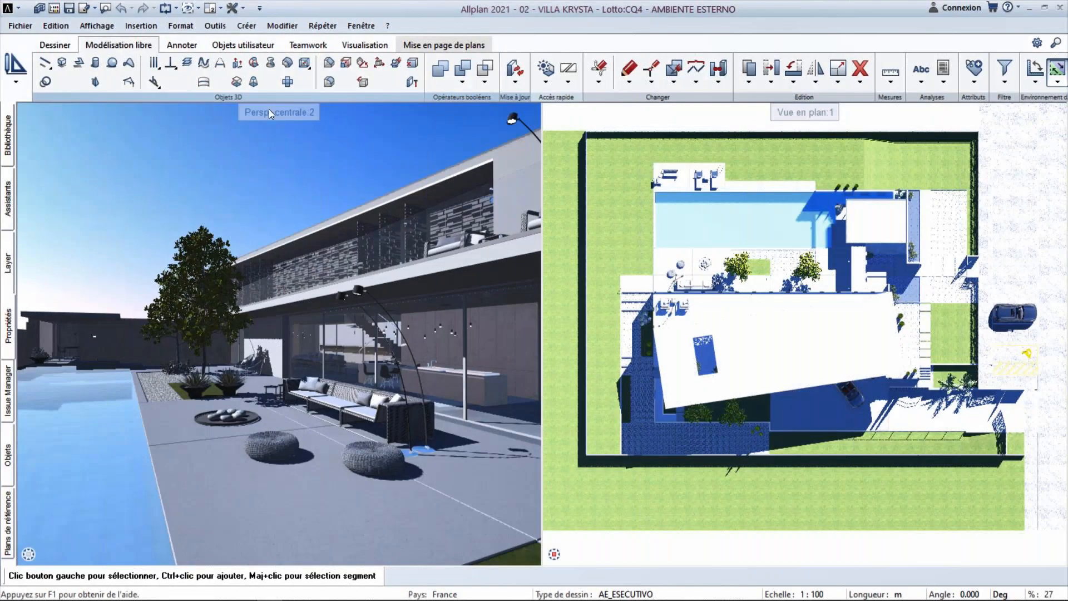
In the villa perspective view's environment settings, set the sun position's month to November and close the settings
click(795, 113)
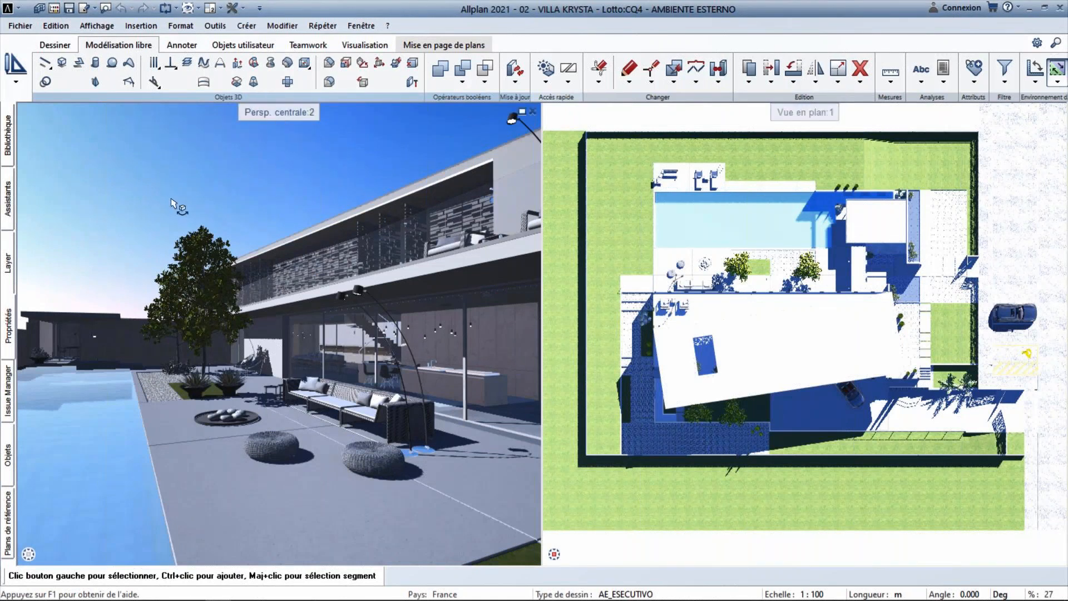
right_click(234, 181)
click(295, 299)
drag(545, 166, 543, 164)
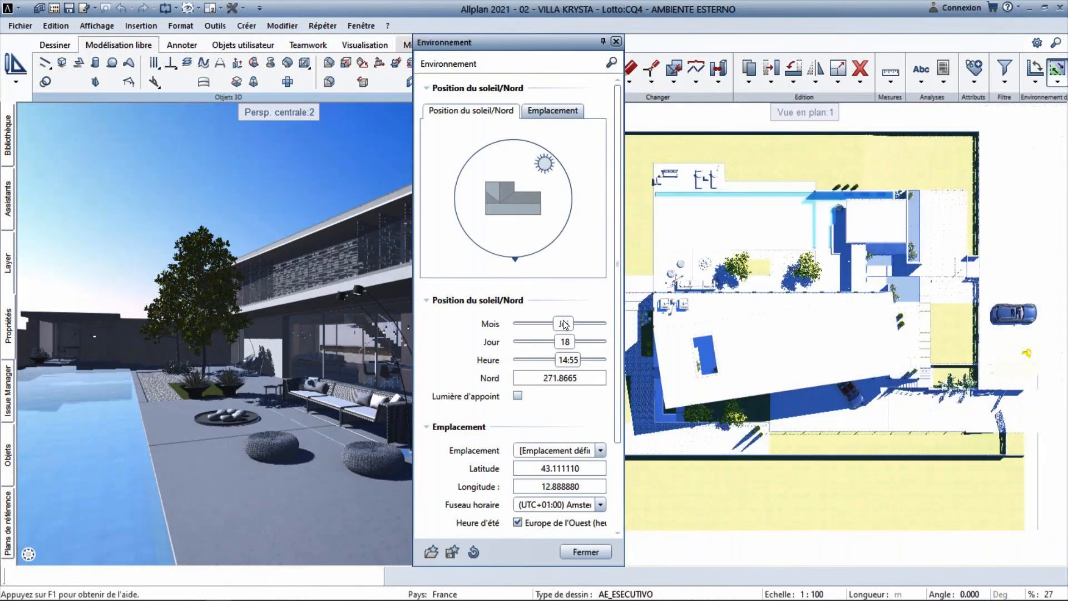
drag(564, 324, 586, 326)
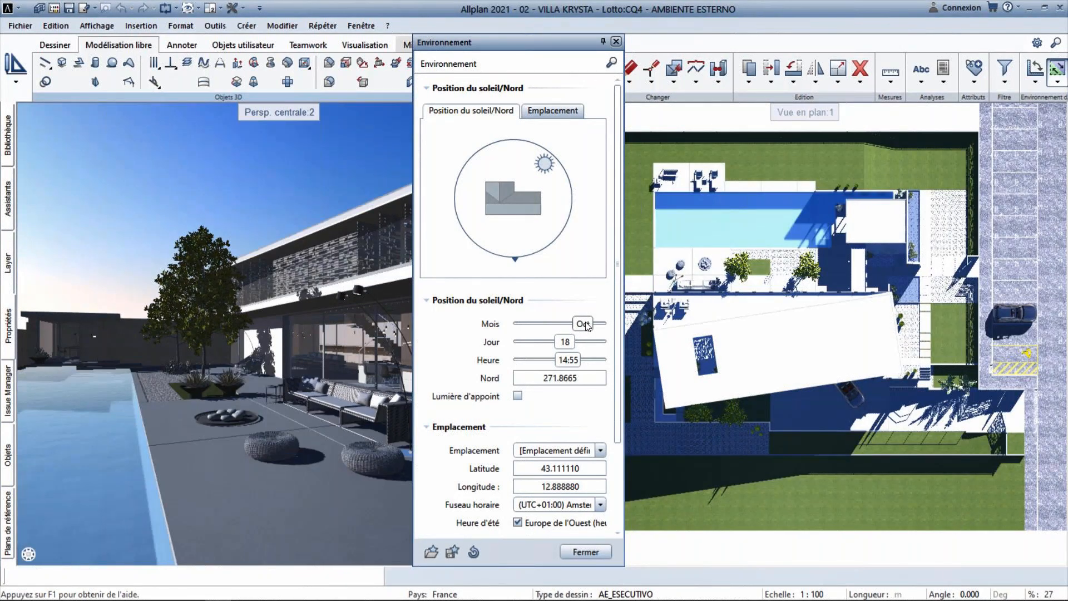
drag(591, 327, 592, 327)
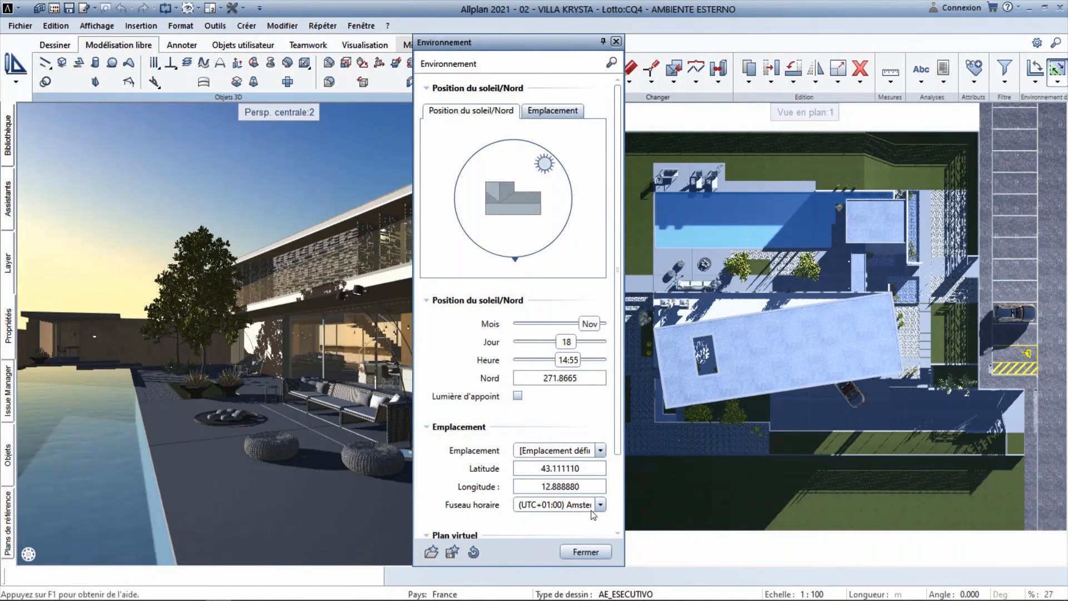
click(585, 552)
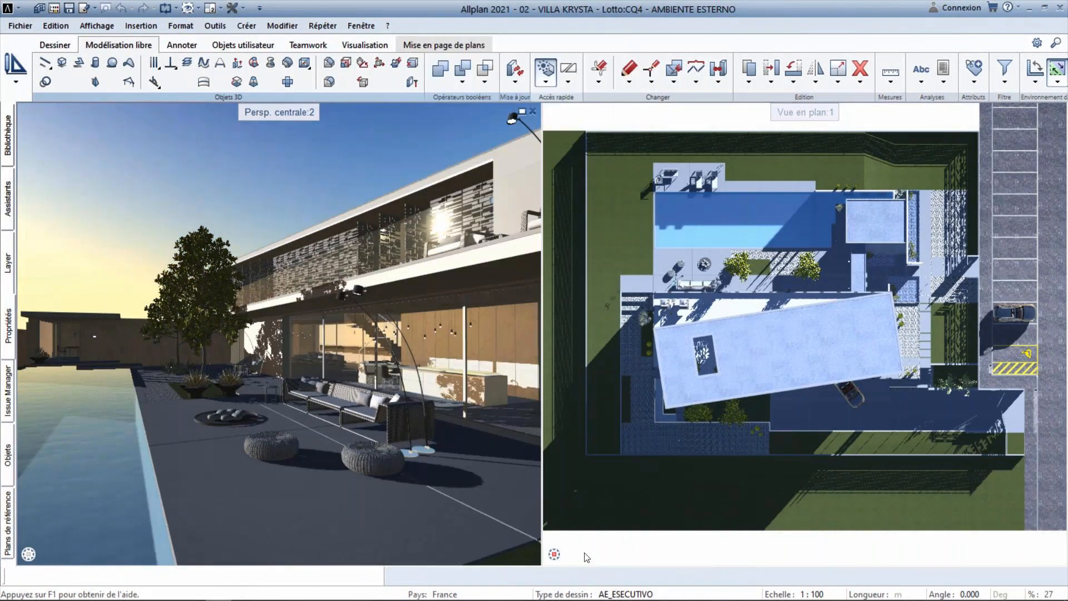
Start a sun study film from the perspective view, with start time 06:35 and end time 18:14
right_click(207, 138)
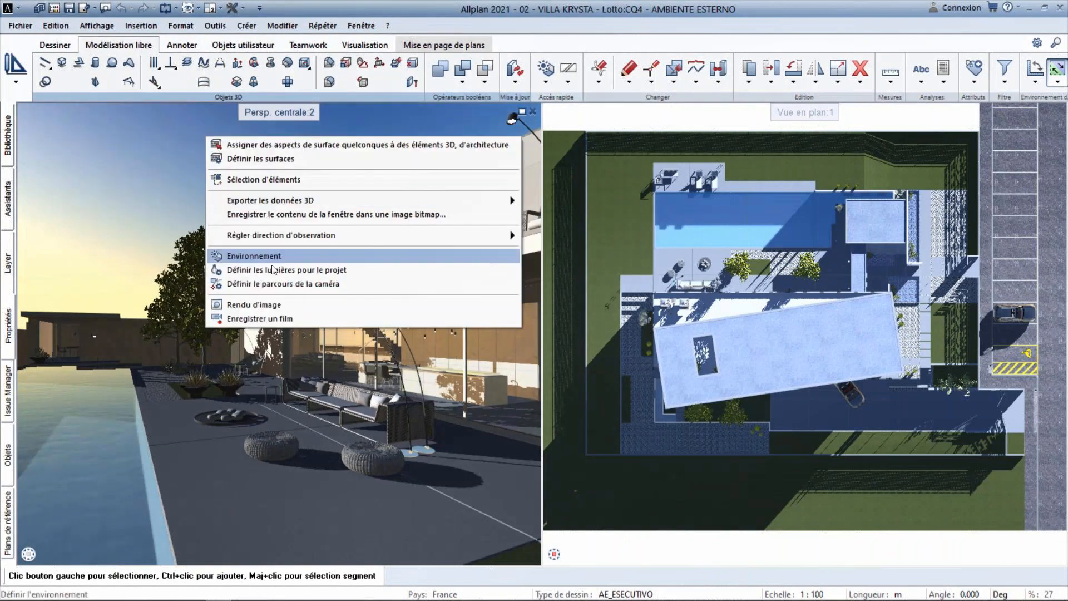
click(266, 319)
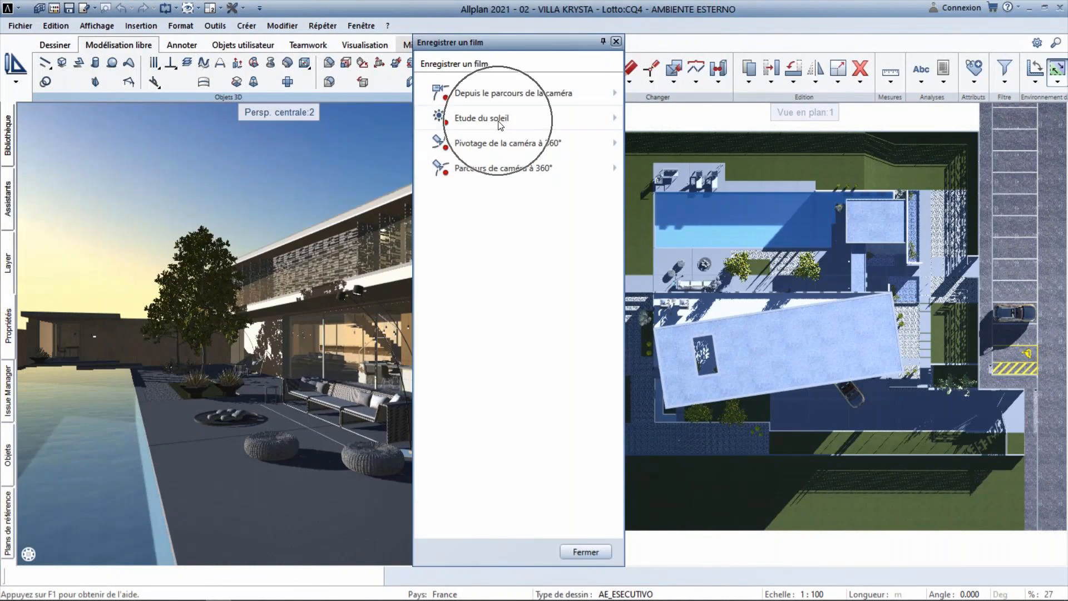
click(507, 120)
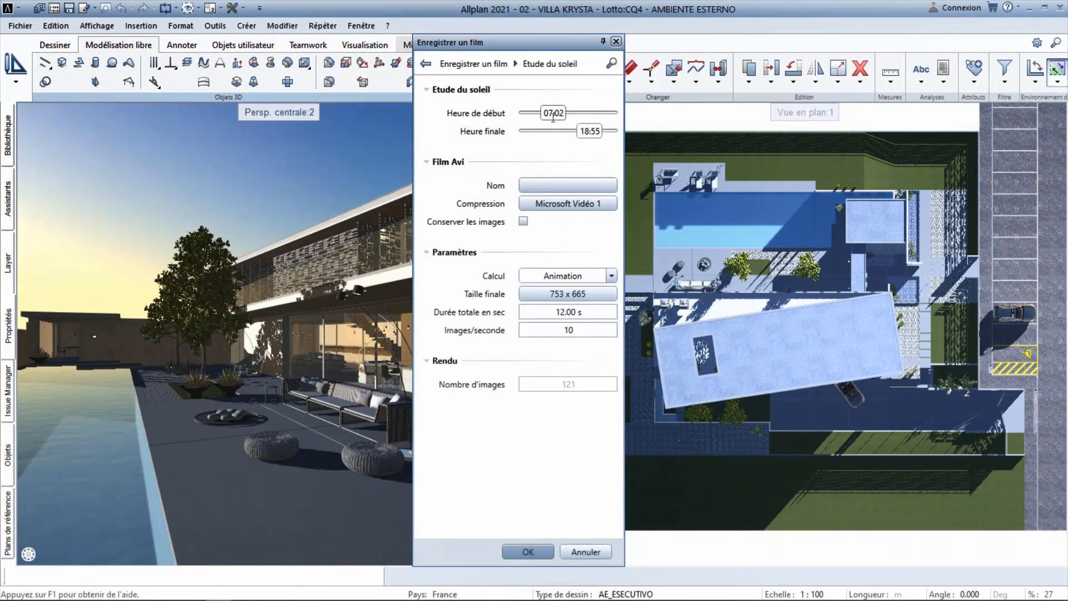
drag(554, 114, 555, 118)
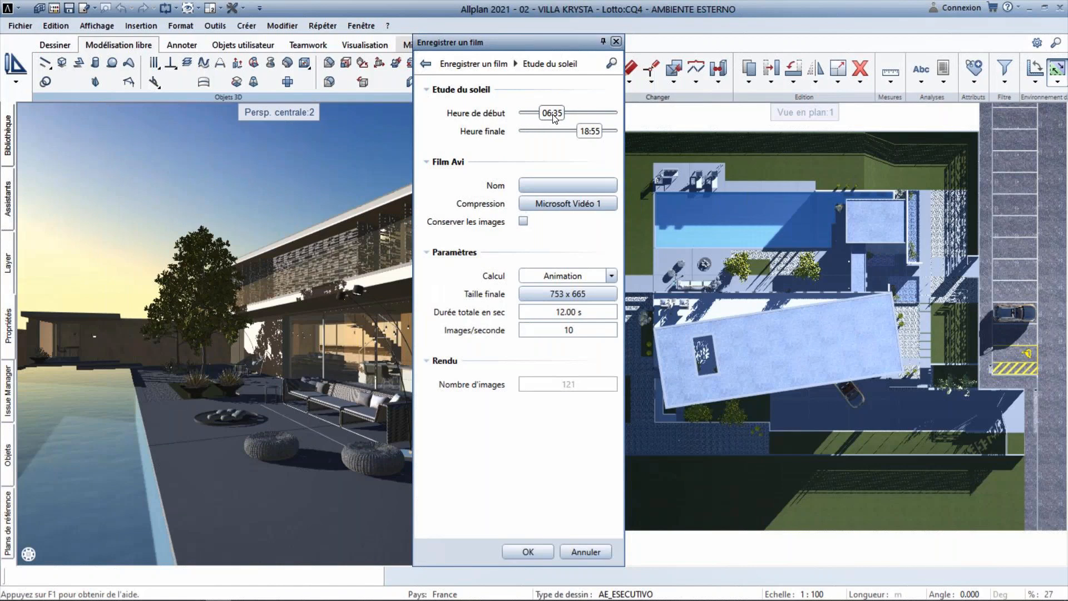
drag(594, 130, 593, 134)
click(576, 186)
click(493, 434)
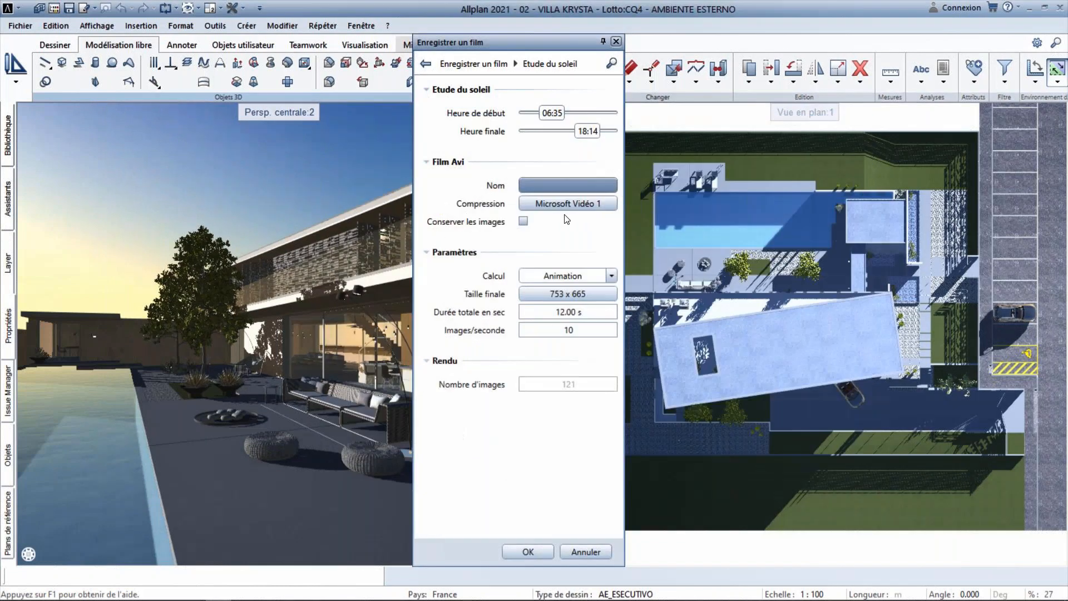
click(829, 455)
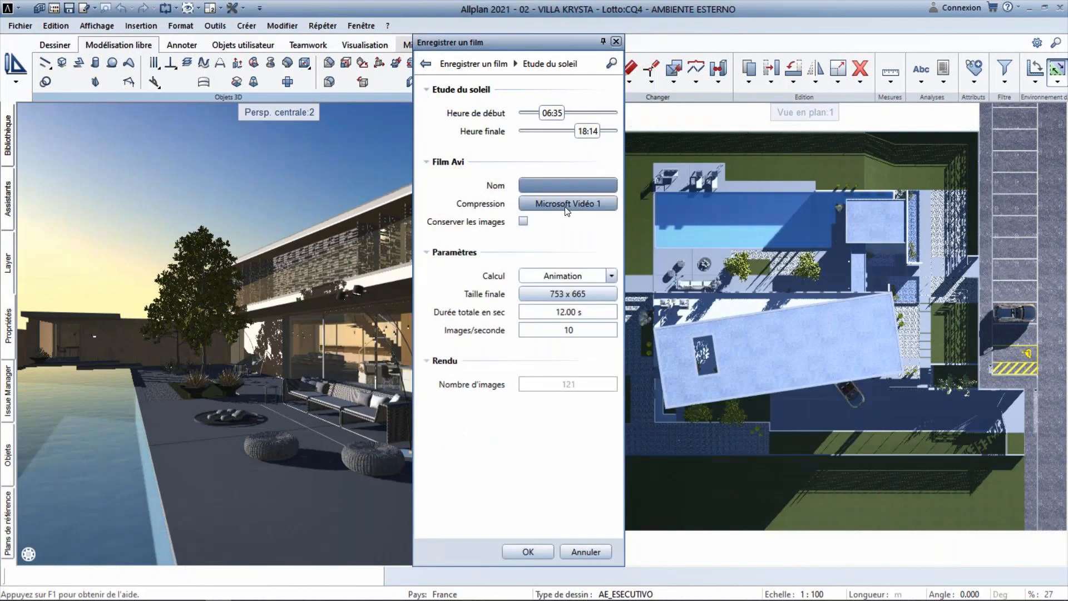
Try Rendu as the sun study's calculation, review its rendering options, and return the calculation to Animation
click(568, 278)
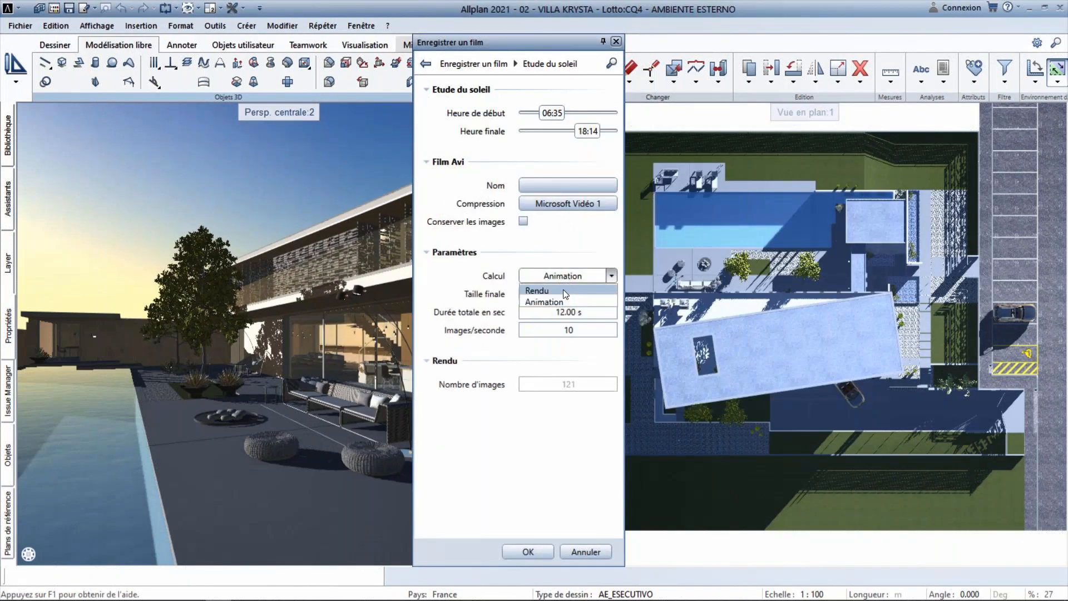
click(562, 289)
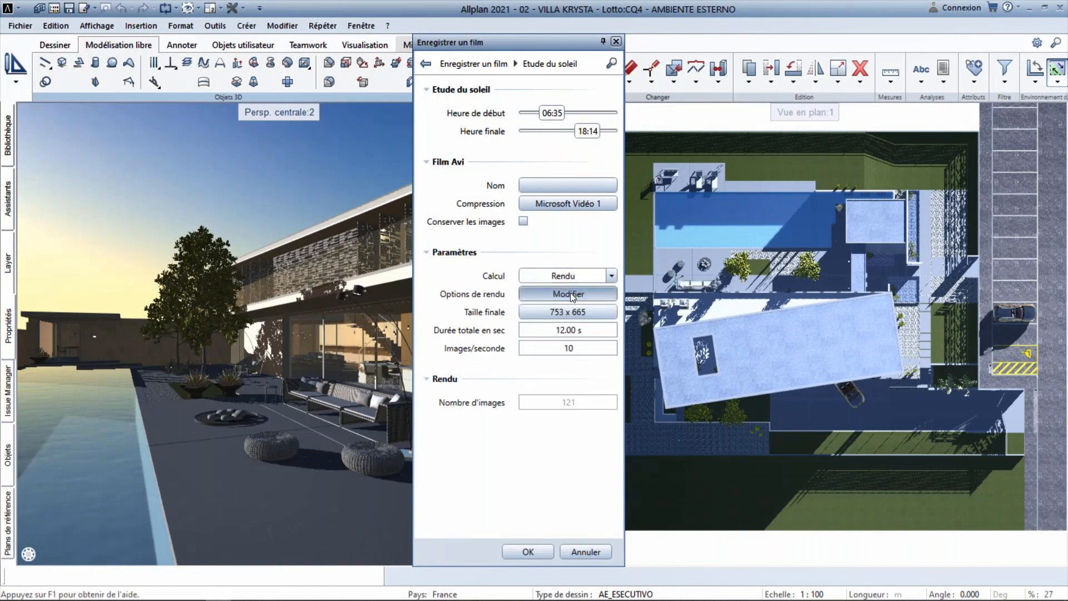
click(570, 292)
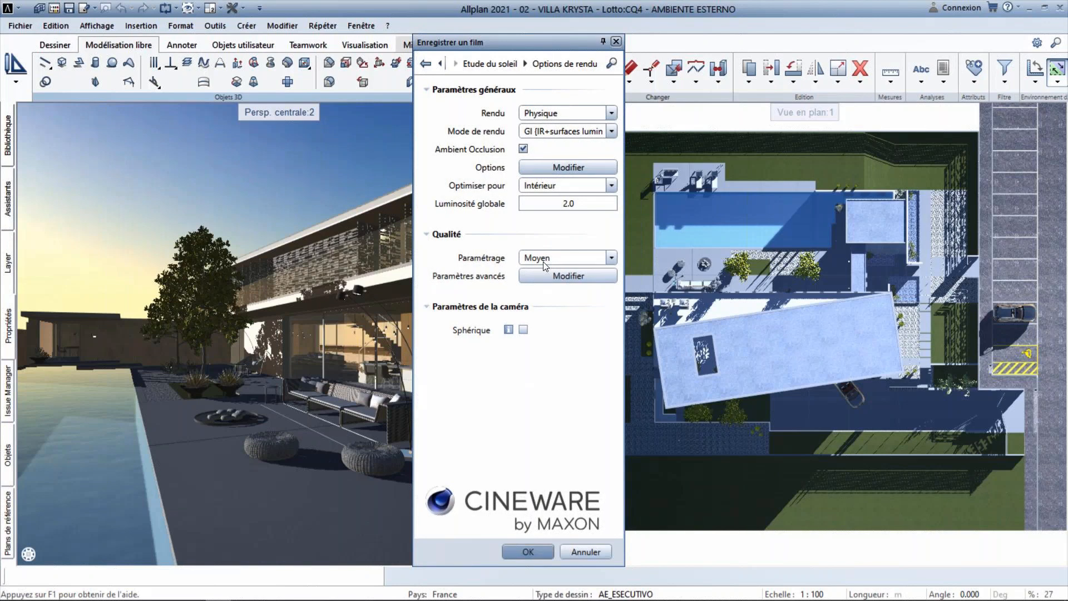
click(522, 329)
click(439, 63)
click(425, 64)
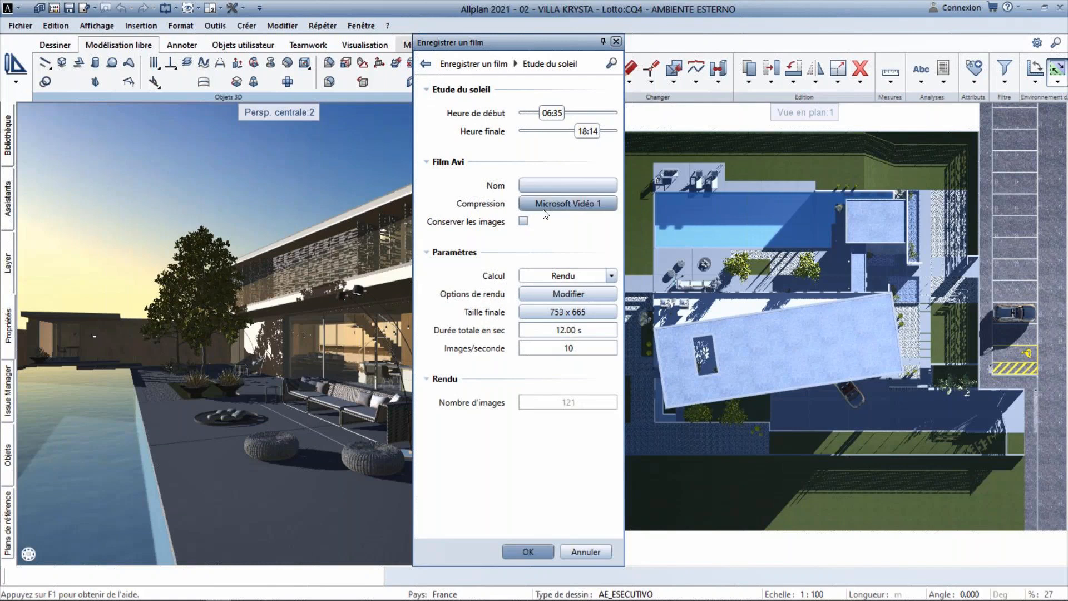
click(592, 275)
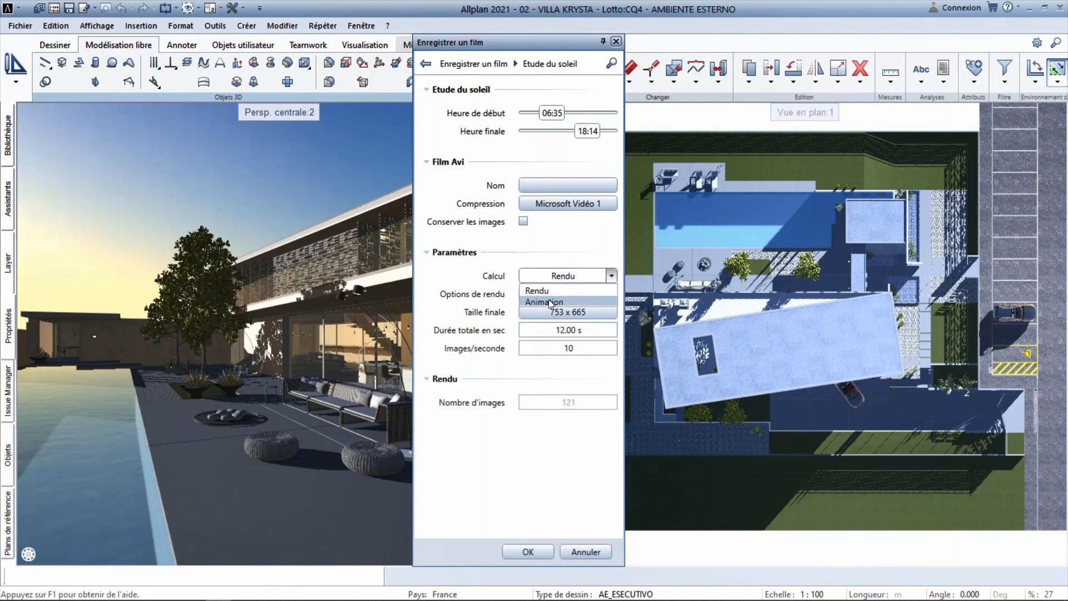
click(573, 294)
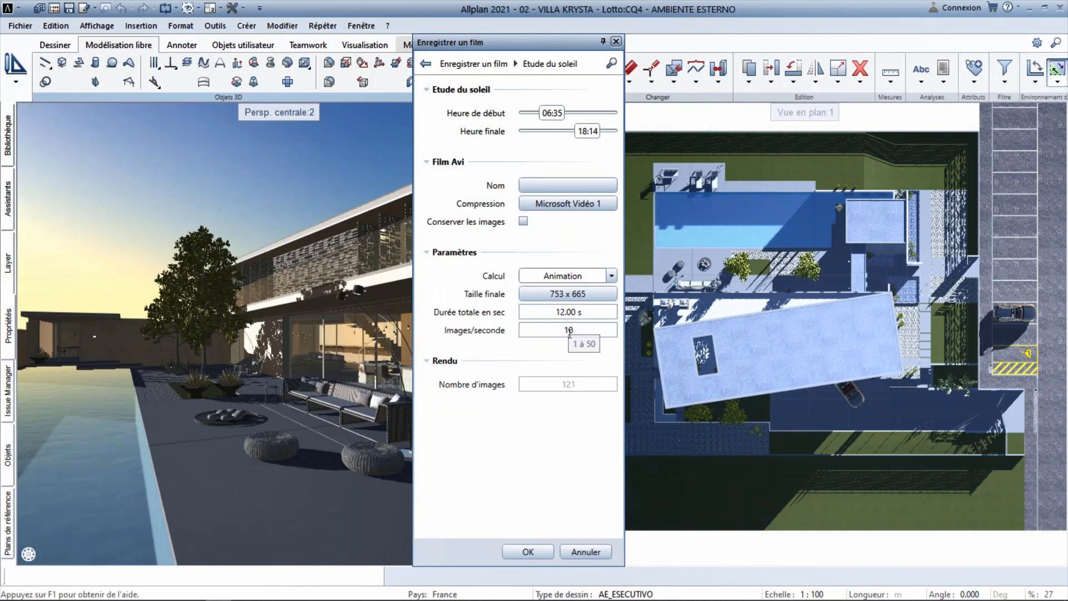
Set the sun study film to 24 images per second
click(572, 385)
double_click(568, 330)
text(24)
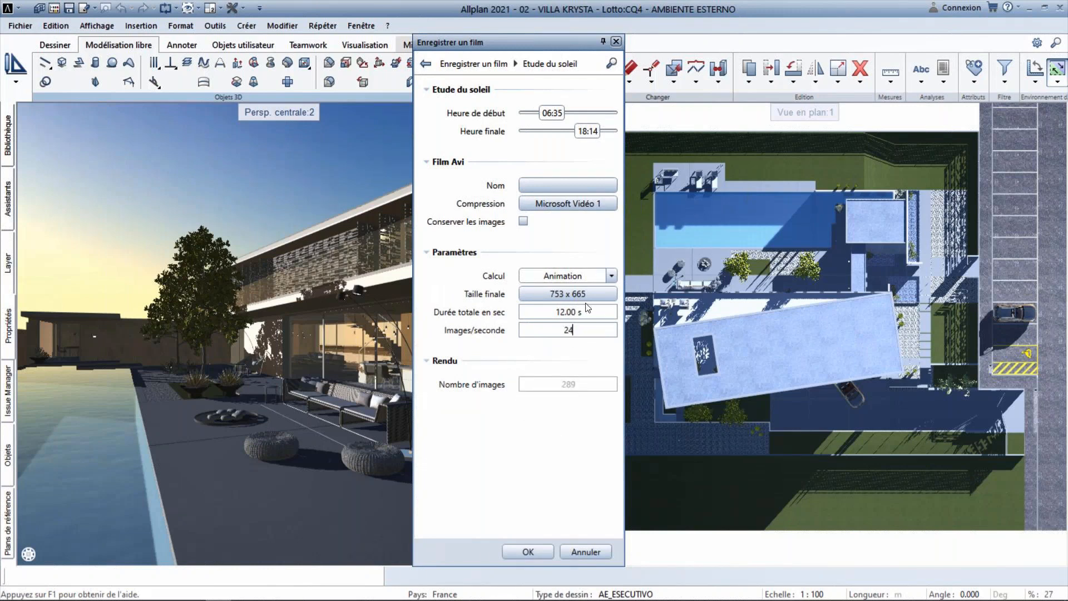
Set the sun study film to 10 images per second and accept its settings
drag(580, 329, 557, 332)
text(10)
click(540, 551)
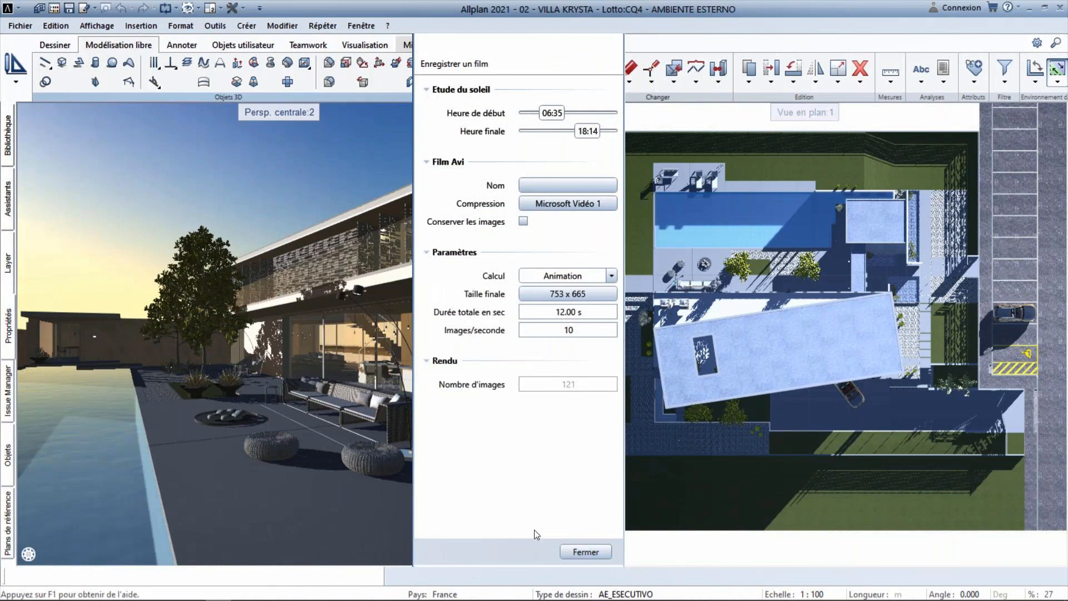